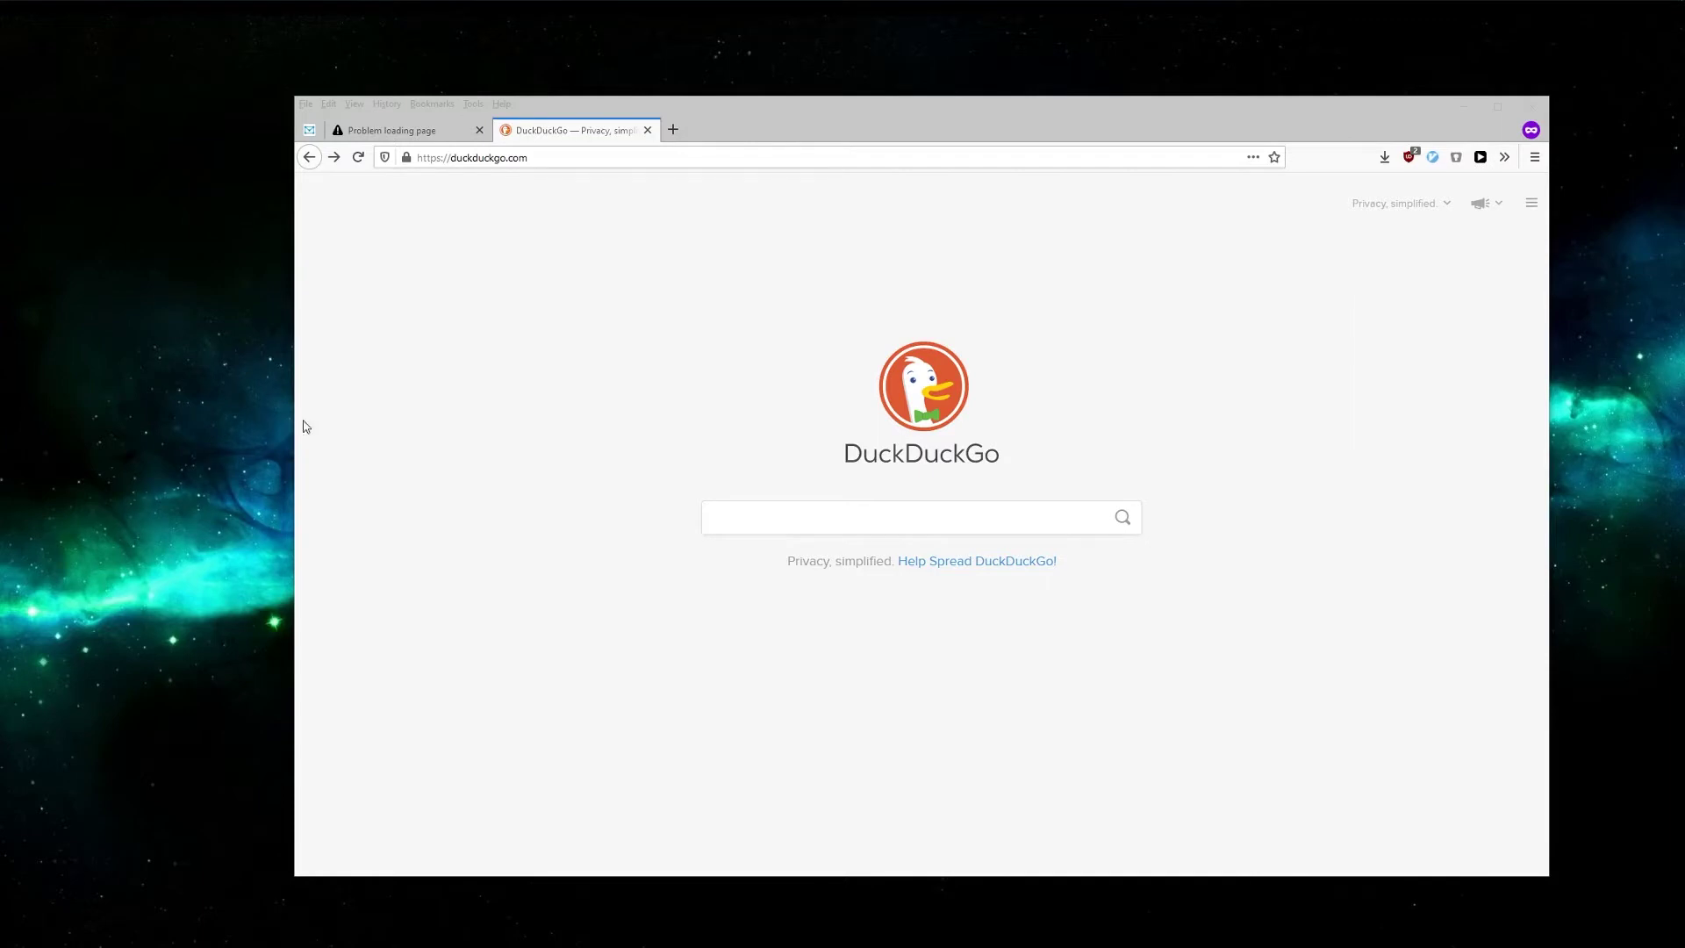
Step: Search the web for "open890 github" and open the open890 GitHub repository
click(509, 435)
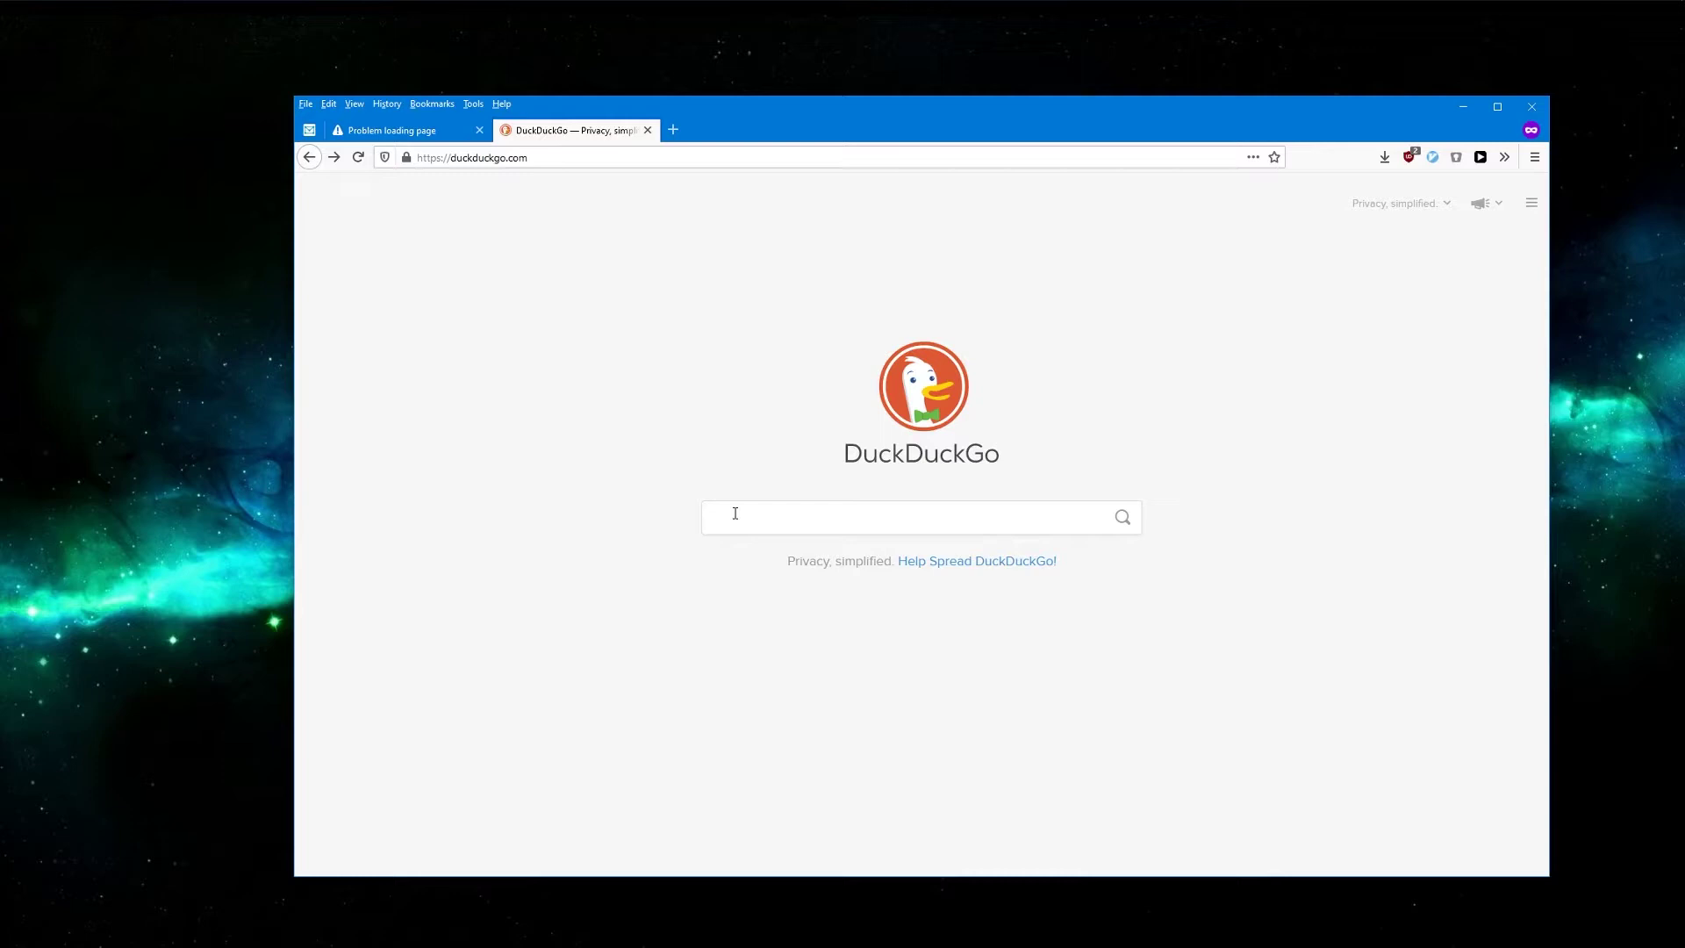
text(open890 github)
key(Return)
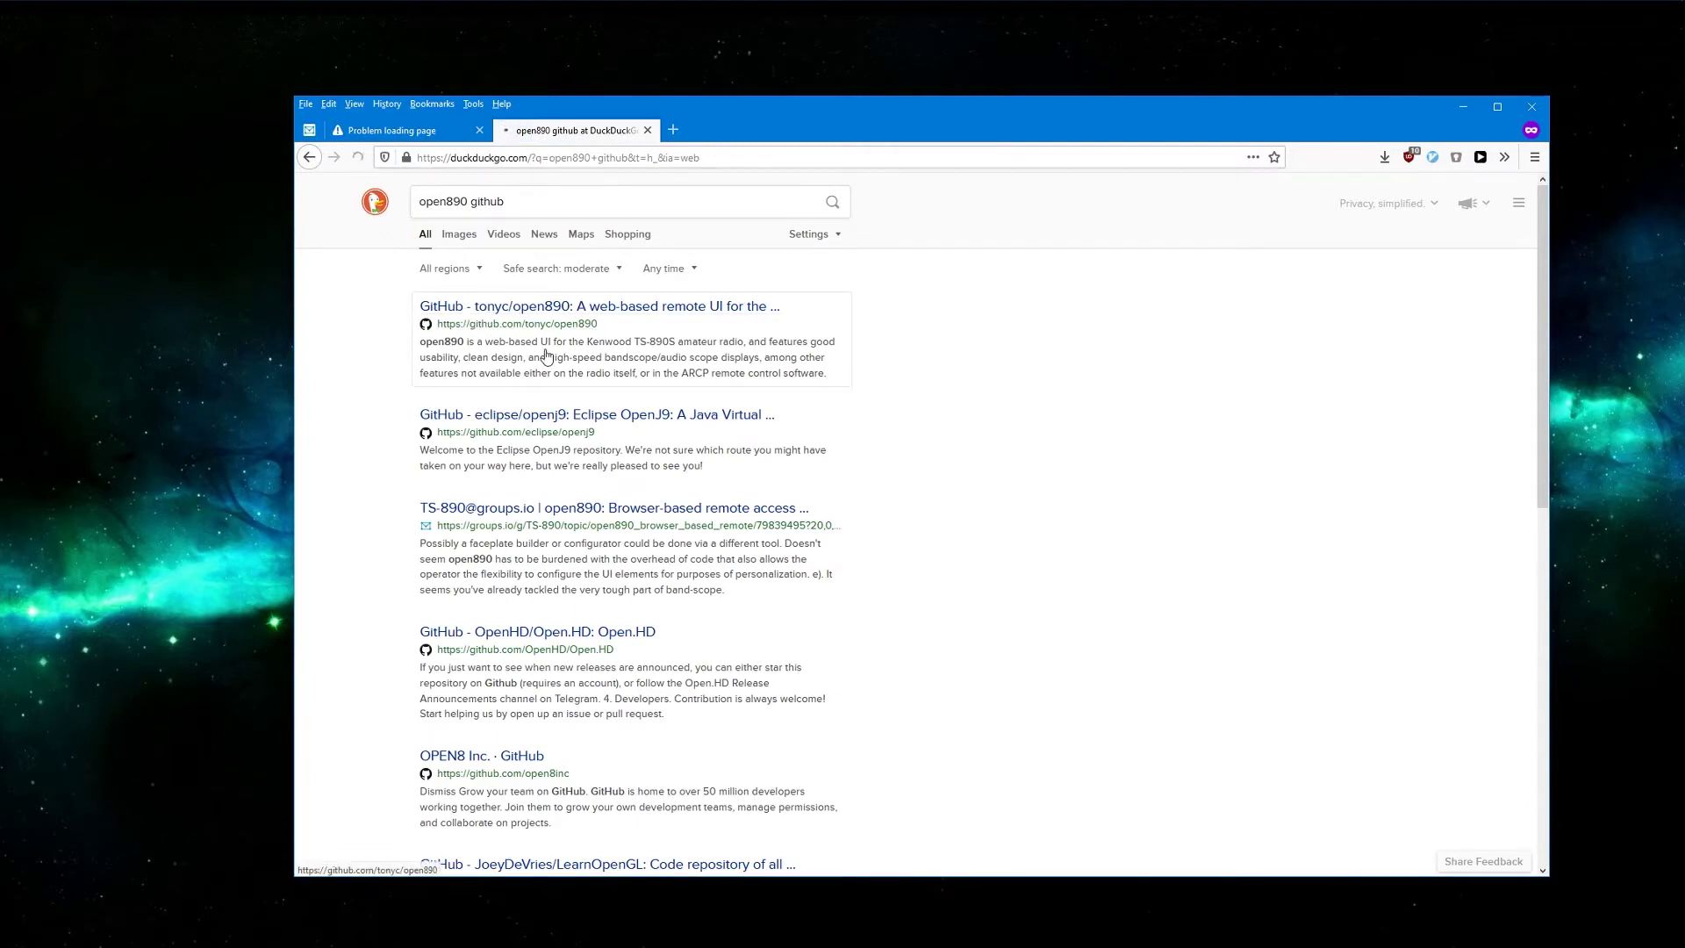
click(631, 307)
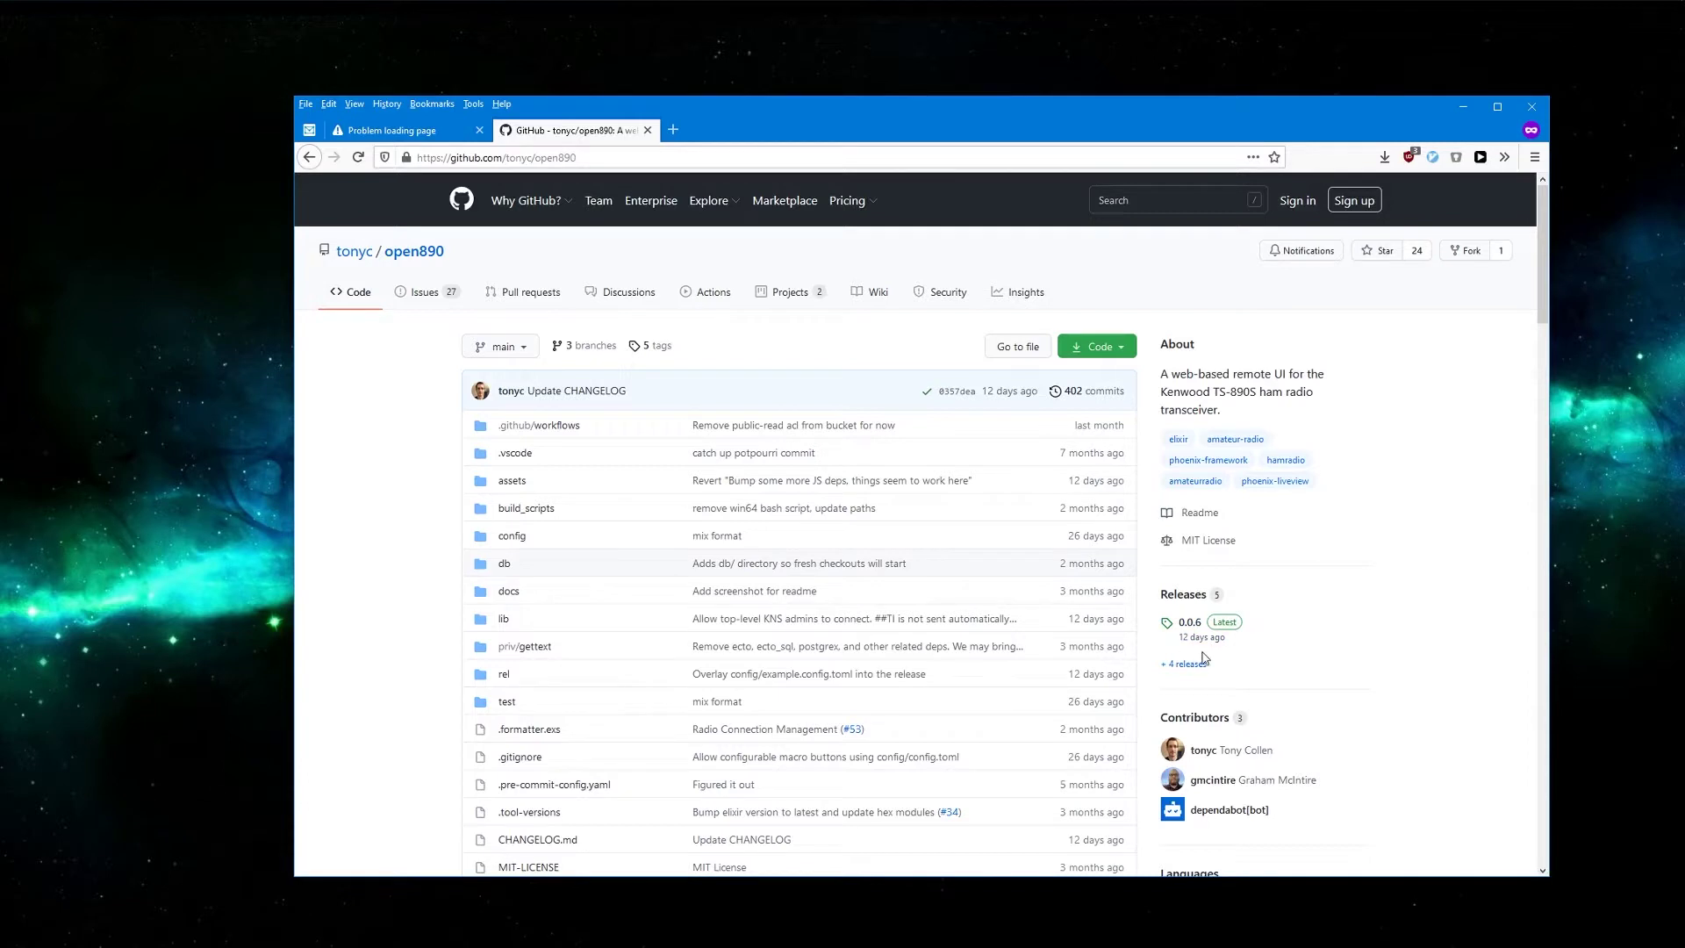
Step: Go to the repository's releases and open the download open890-0.0.6-windows-x64.zip with 7-Zip File Manager
click(1179, 605)
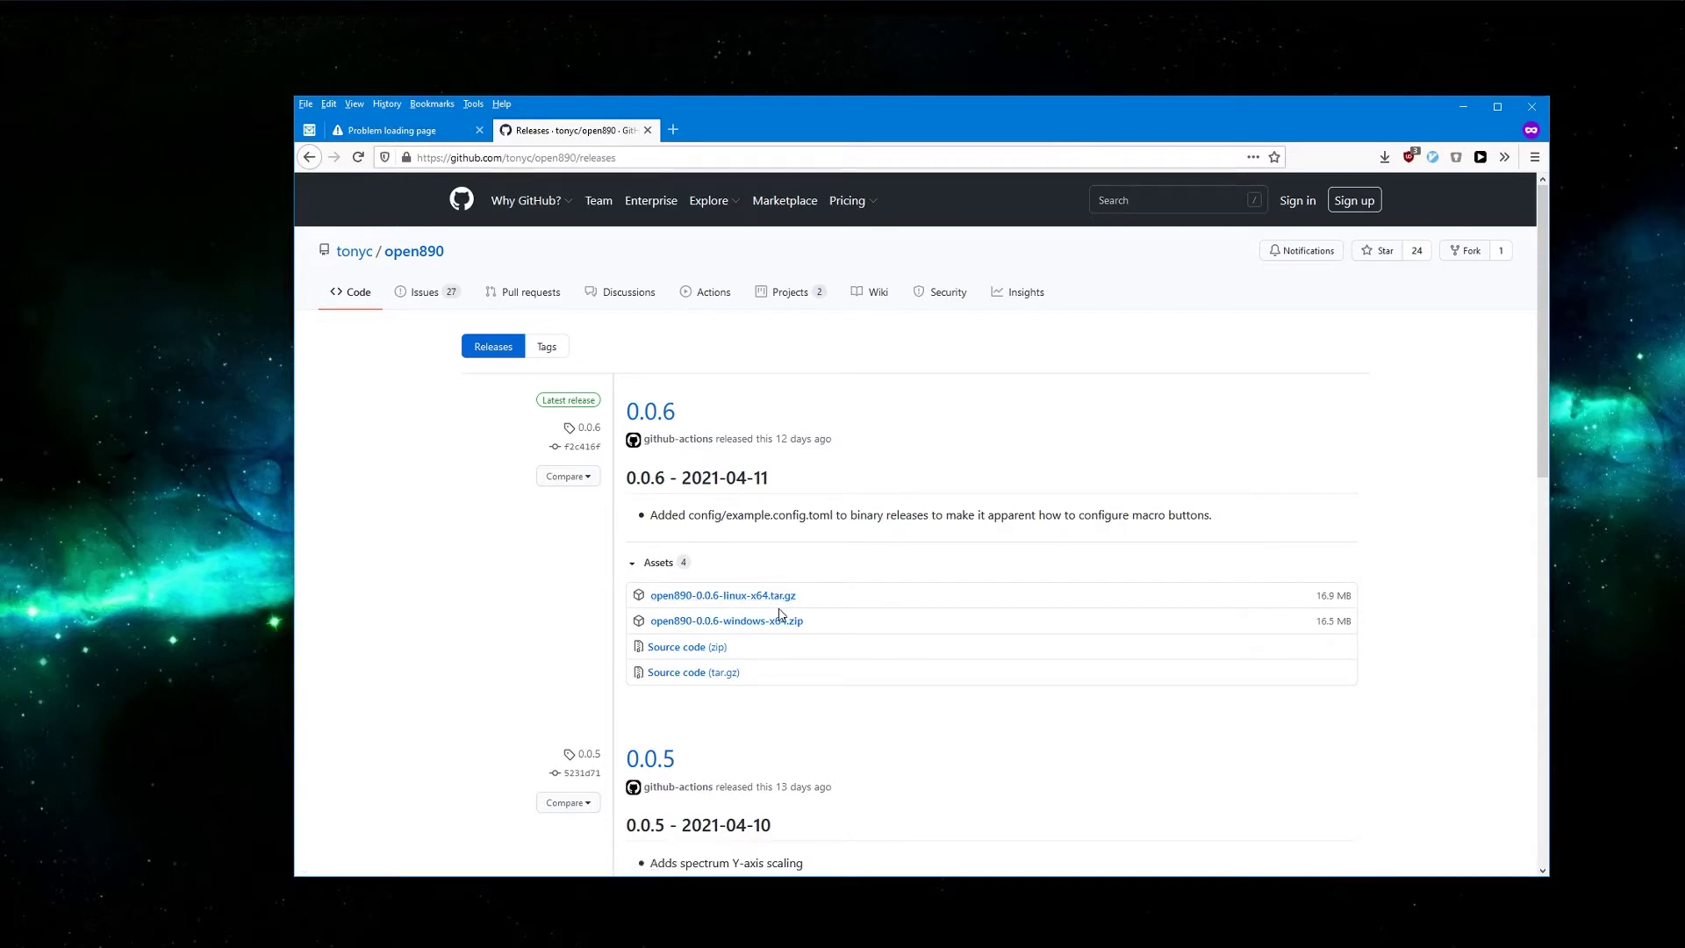
click(725, 623)
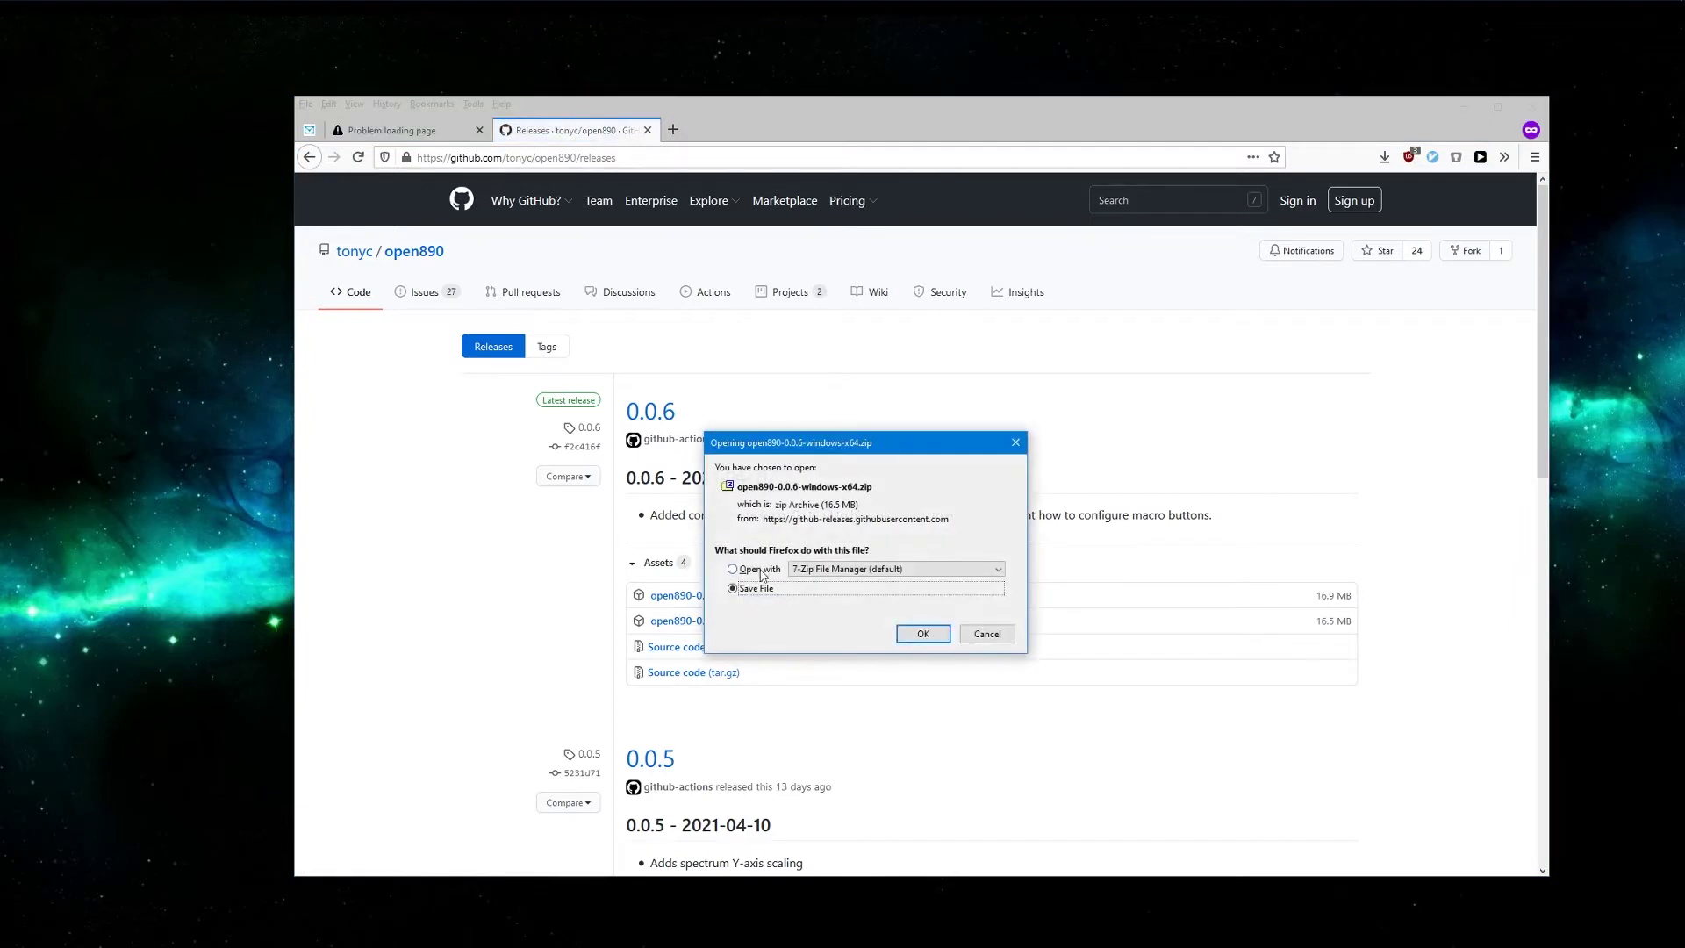
click(760, 570)
click(923, 634)
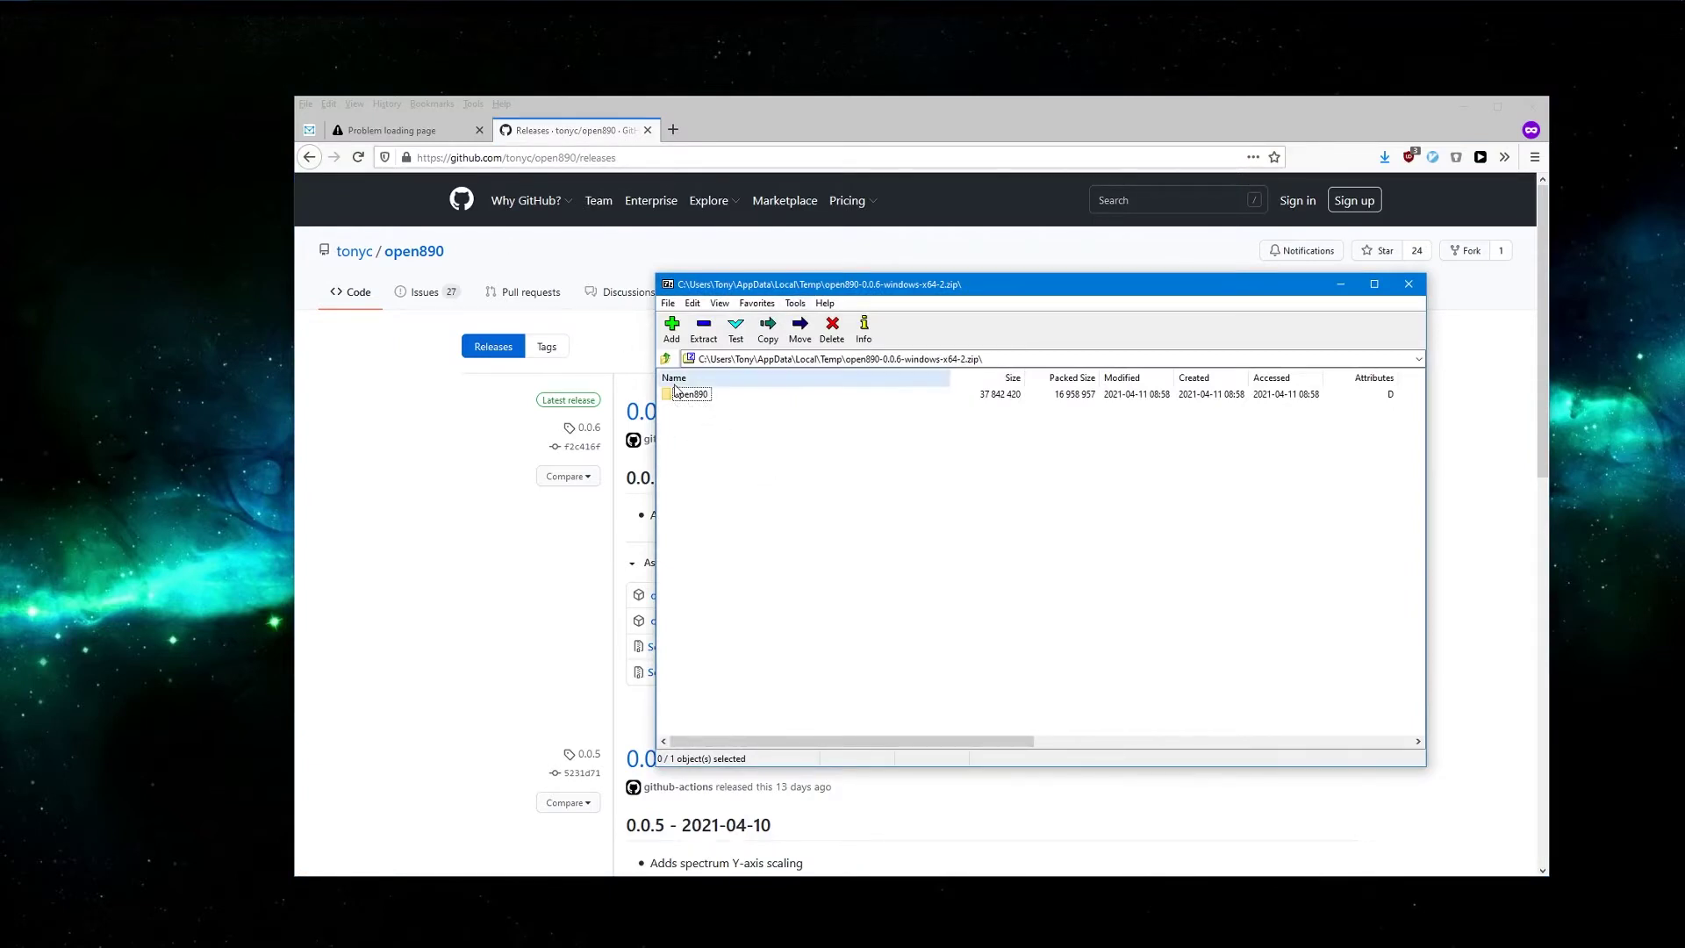
Step: Extract the open890 folder from the archive to the desktop and open the extracted folder
click(1465, 106)
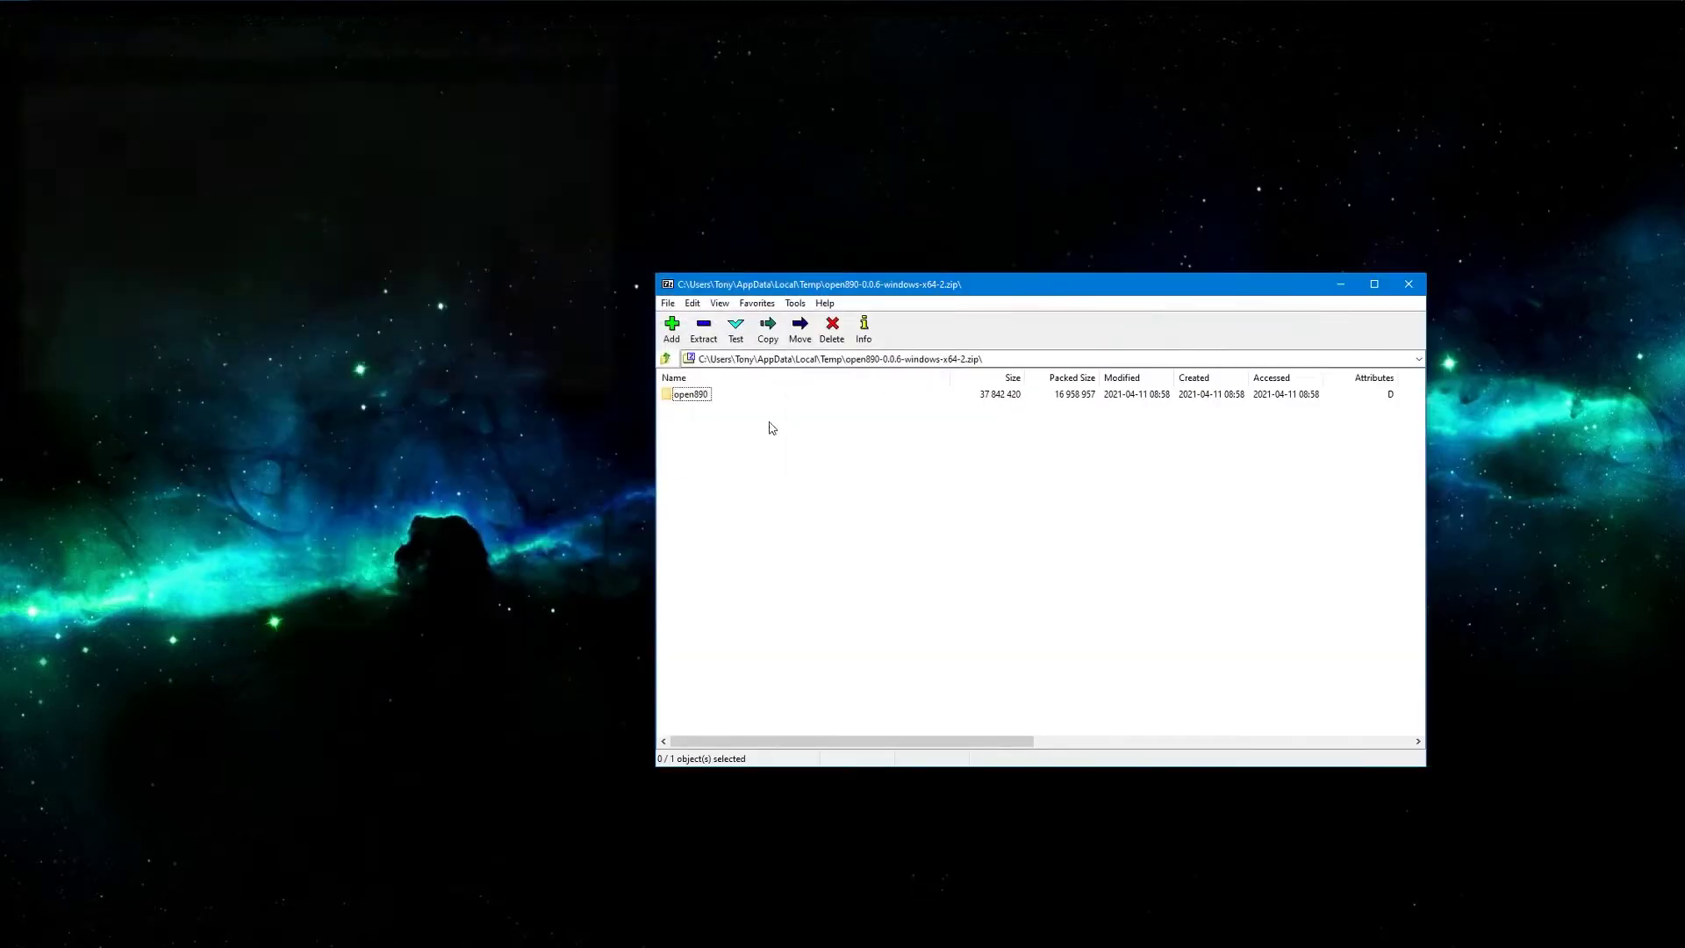
drag(712, 395, 511, 367)
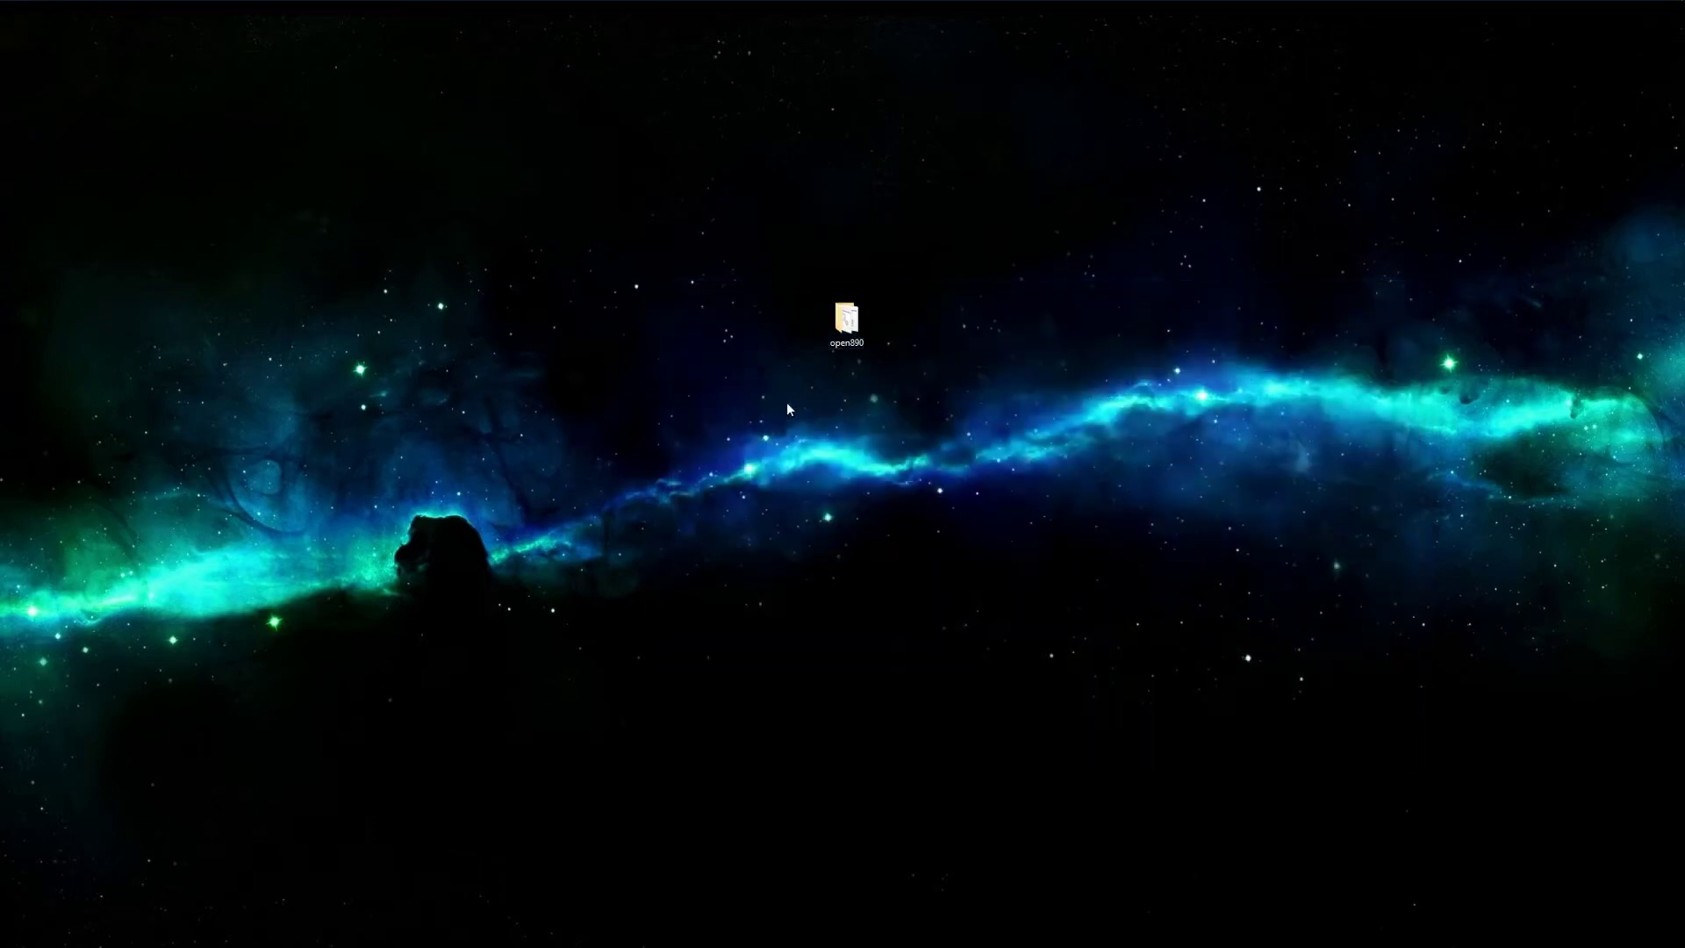
double_click(849, 315)
drag(737, 312, 1177, 254)
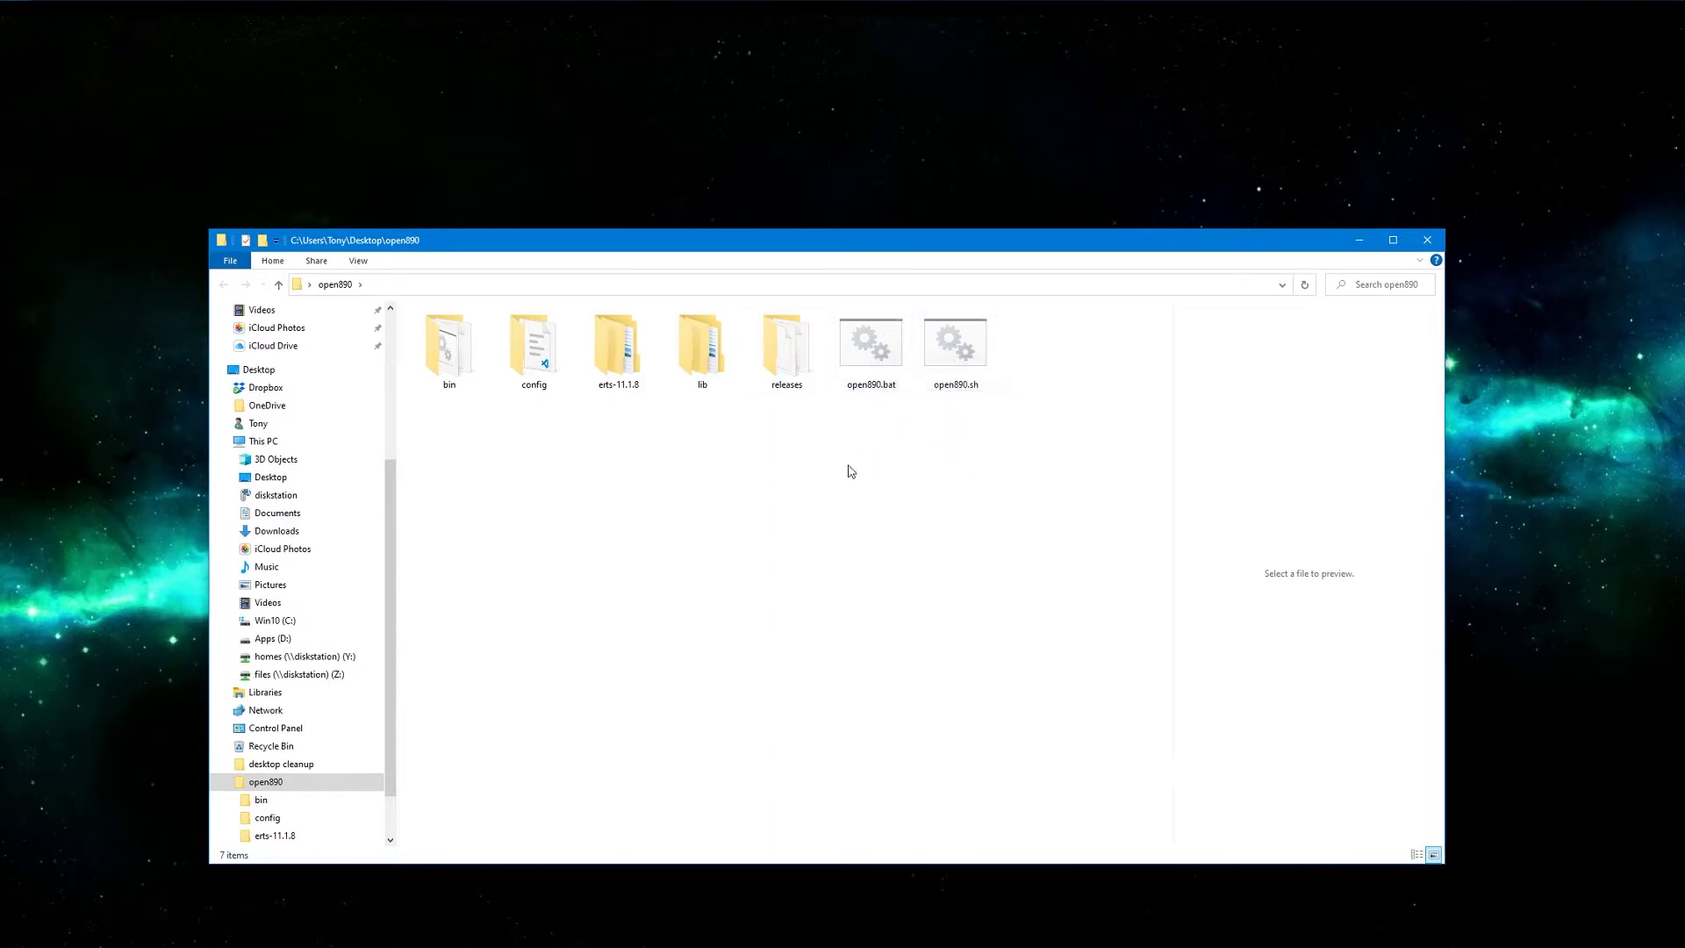
Step: Run open890.bat to start the open890 server and close the folder window
click(868, 343)
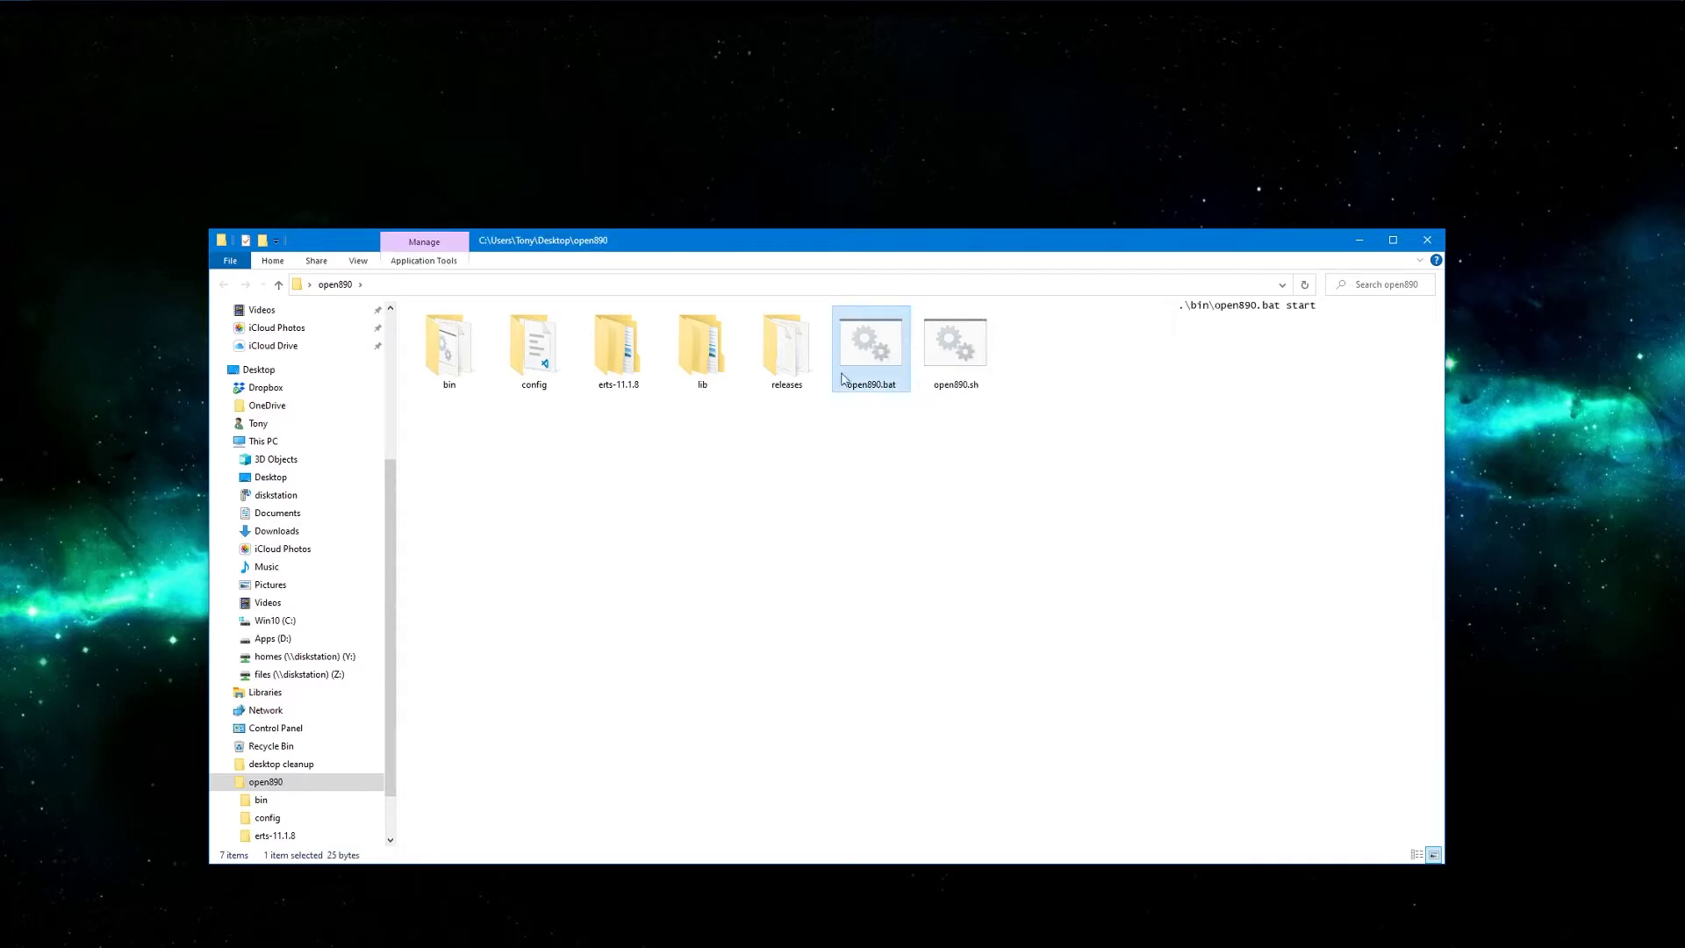
click(861, 490)
click(862, 337)
double_click(864, 342)
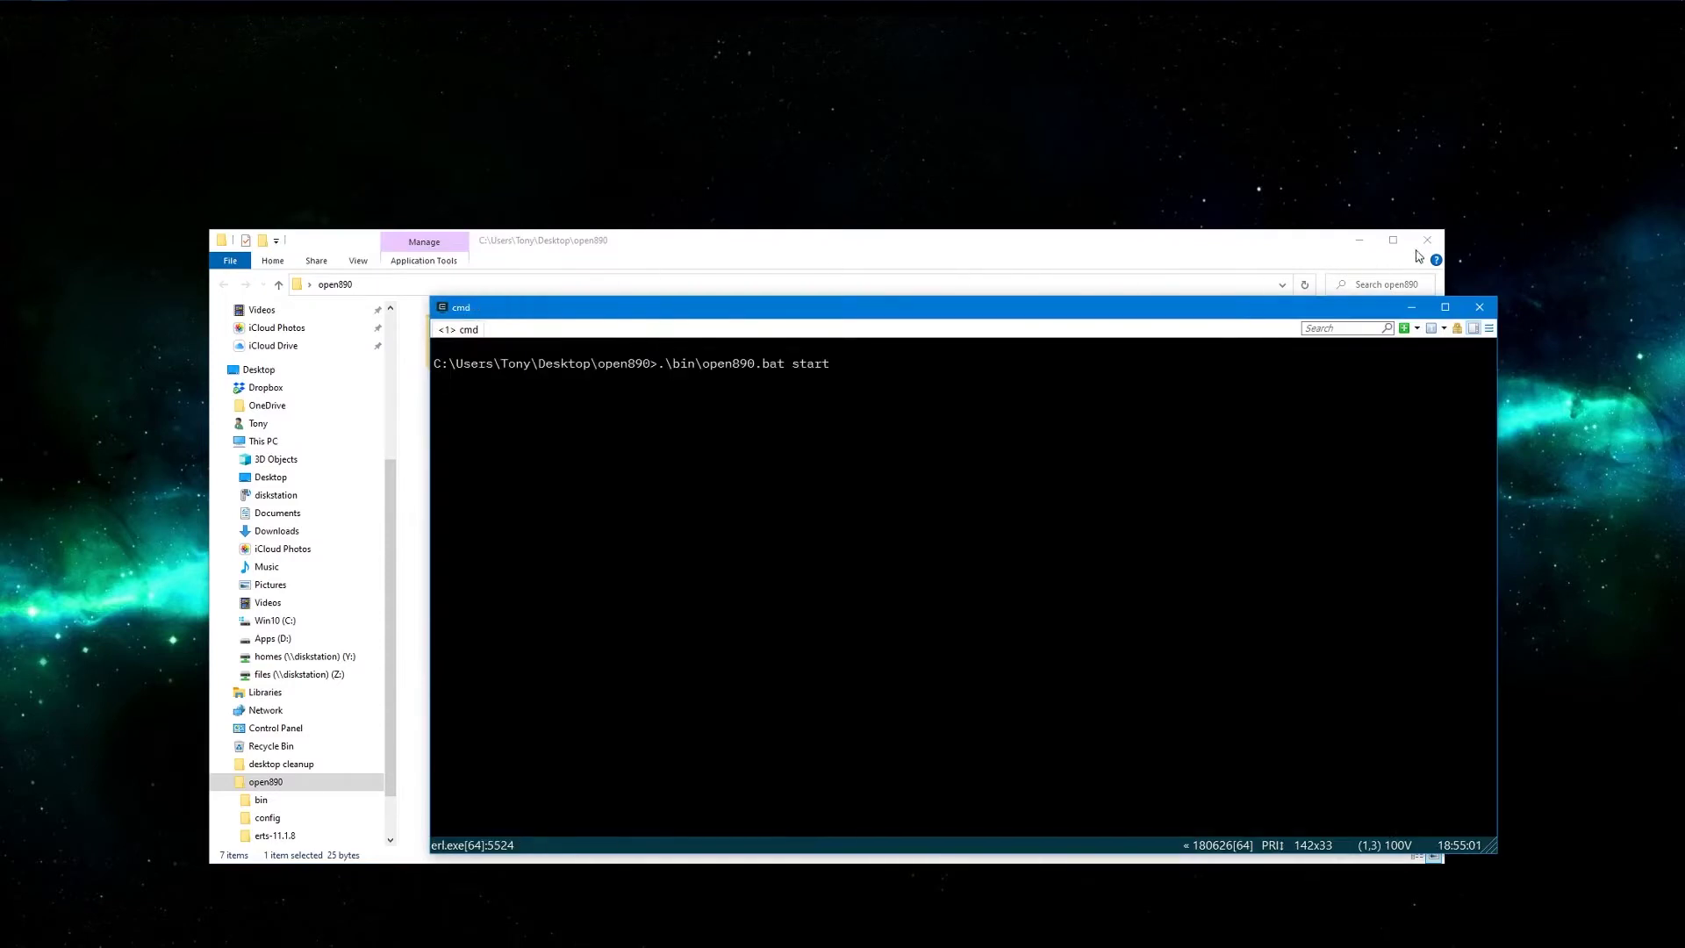
click(1427, 239)
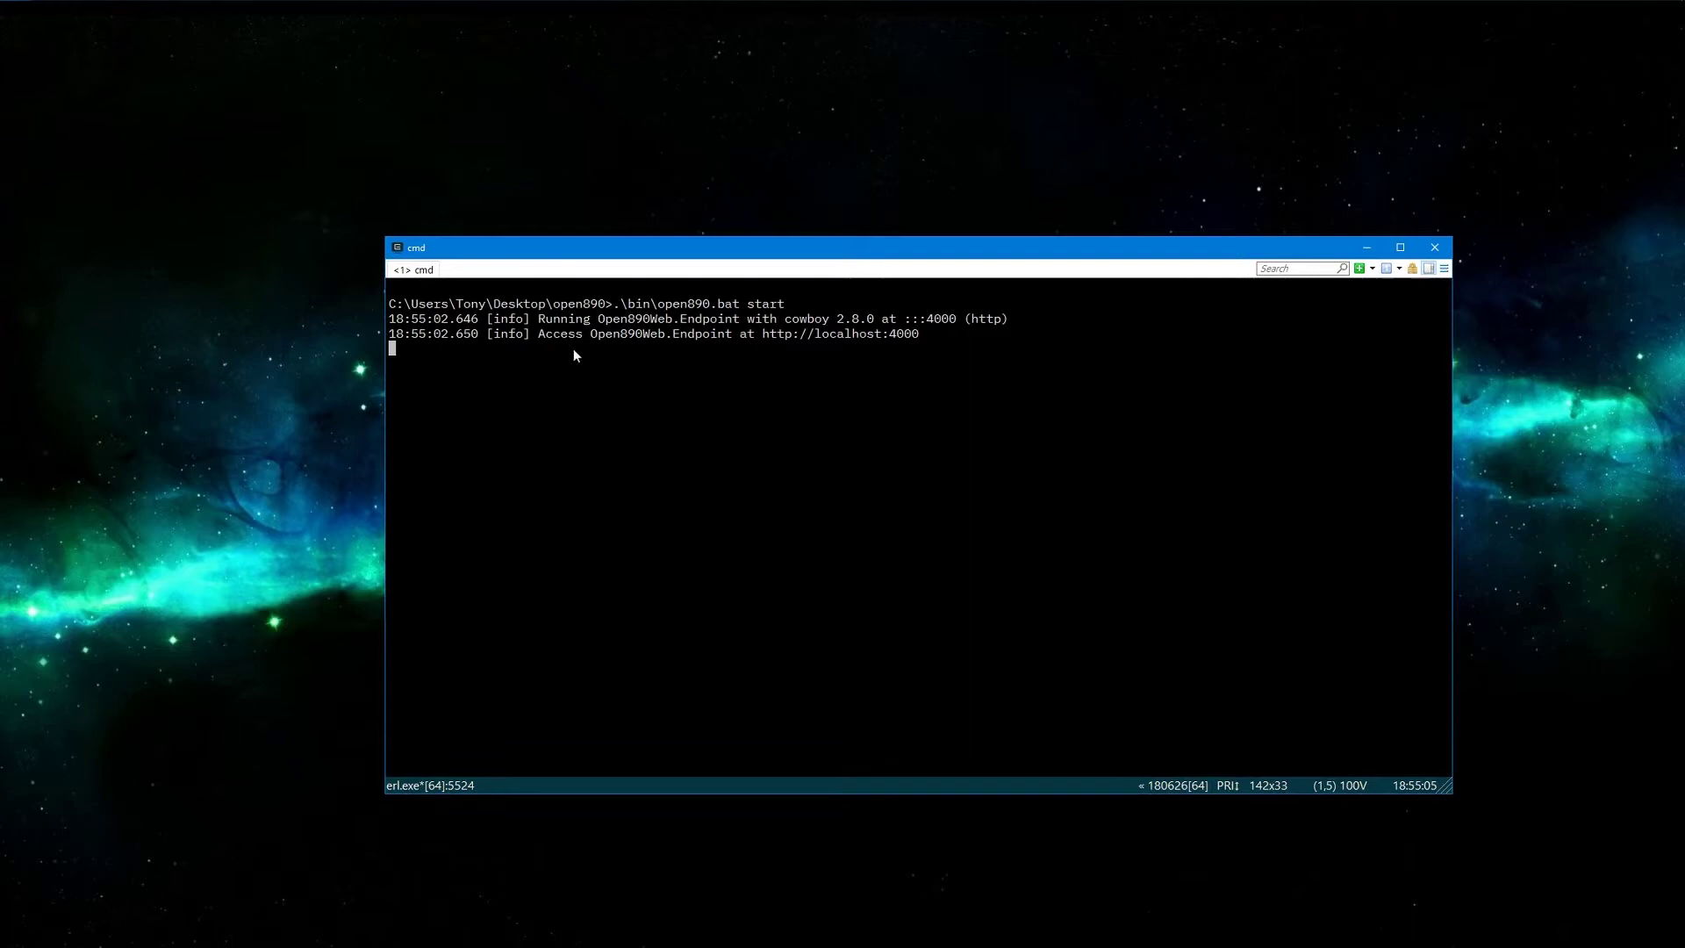
Step: Switch to Firefox and load the open890 web interface at localhost:4000 in the failed-page tab
drag(762, 333, 929, 332)
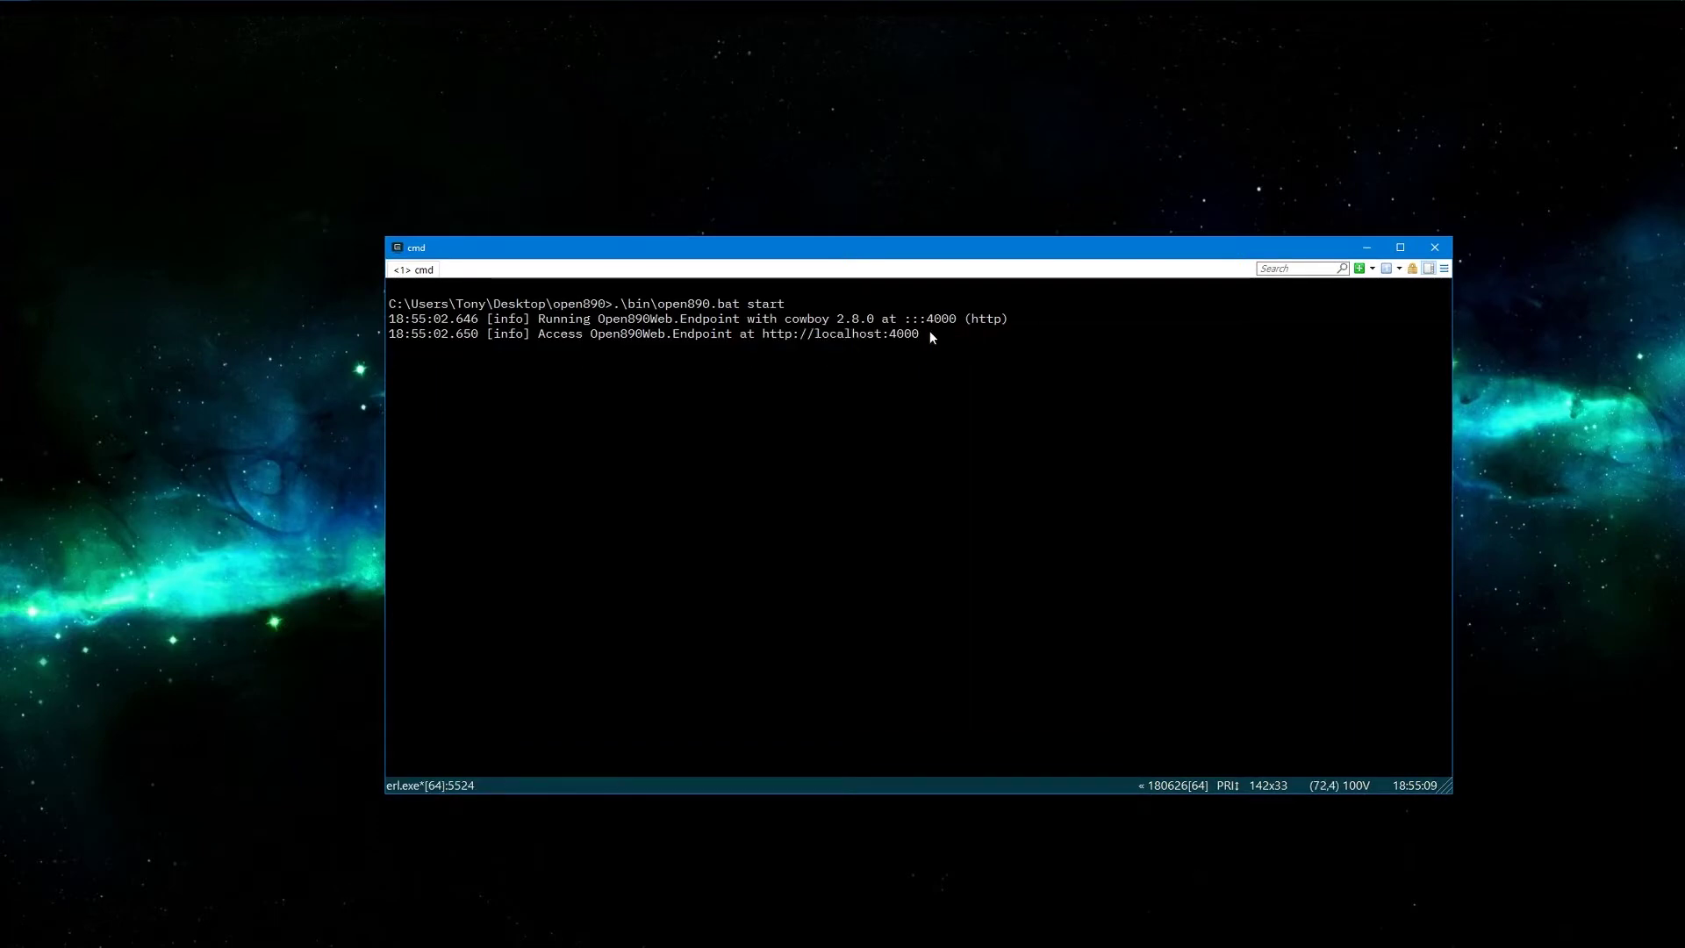
key(alt+Tab)
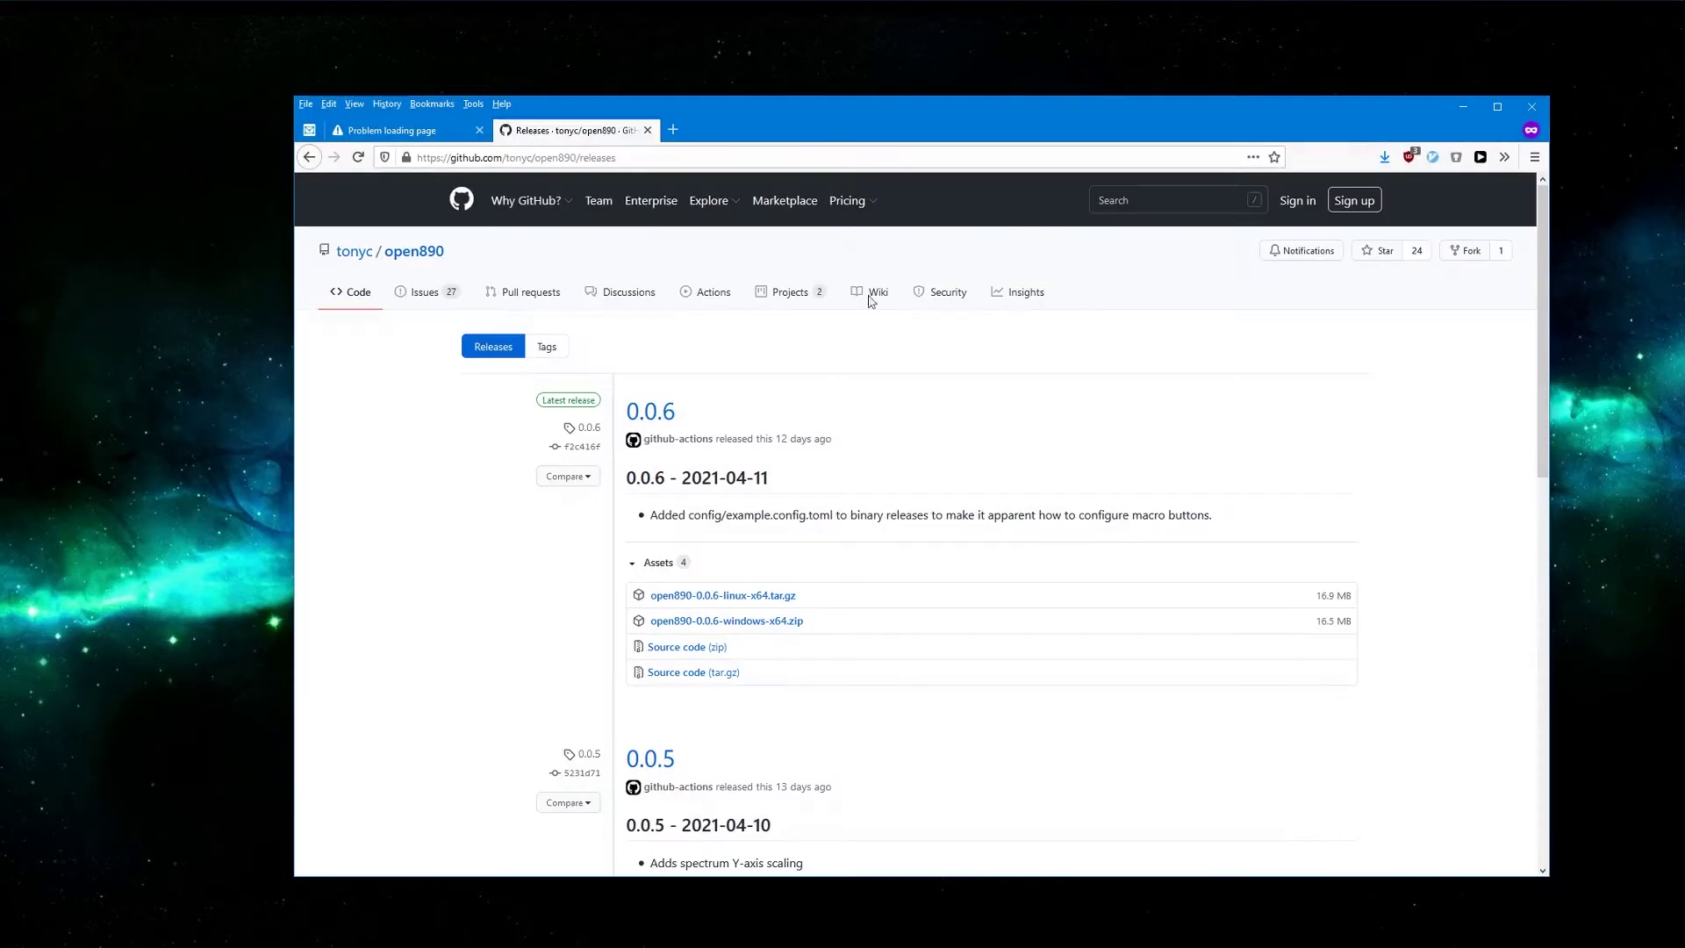
click(392, 131)
click(487, 158)
key(Return)
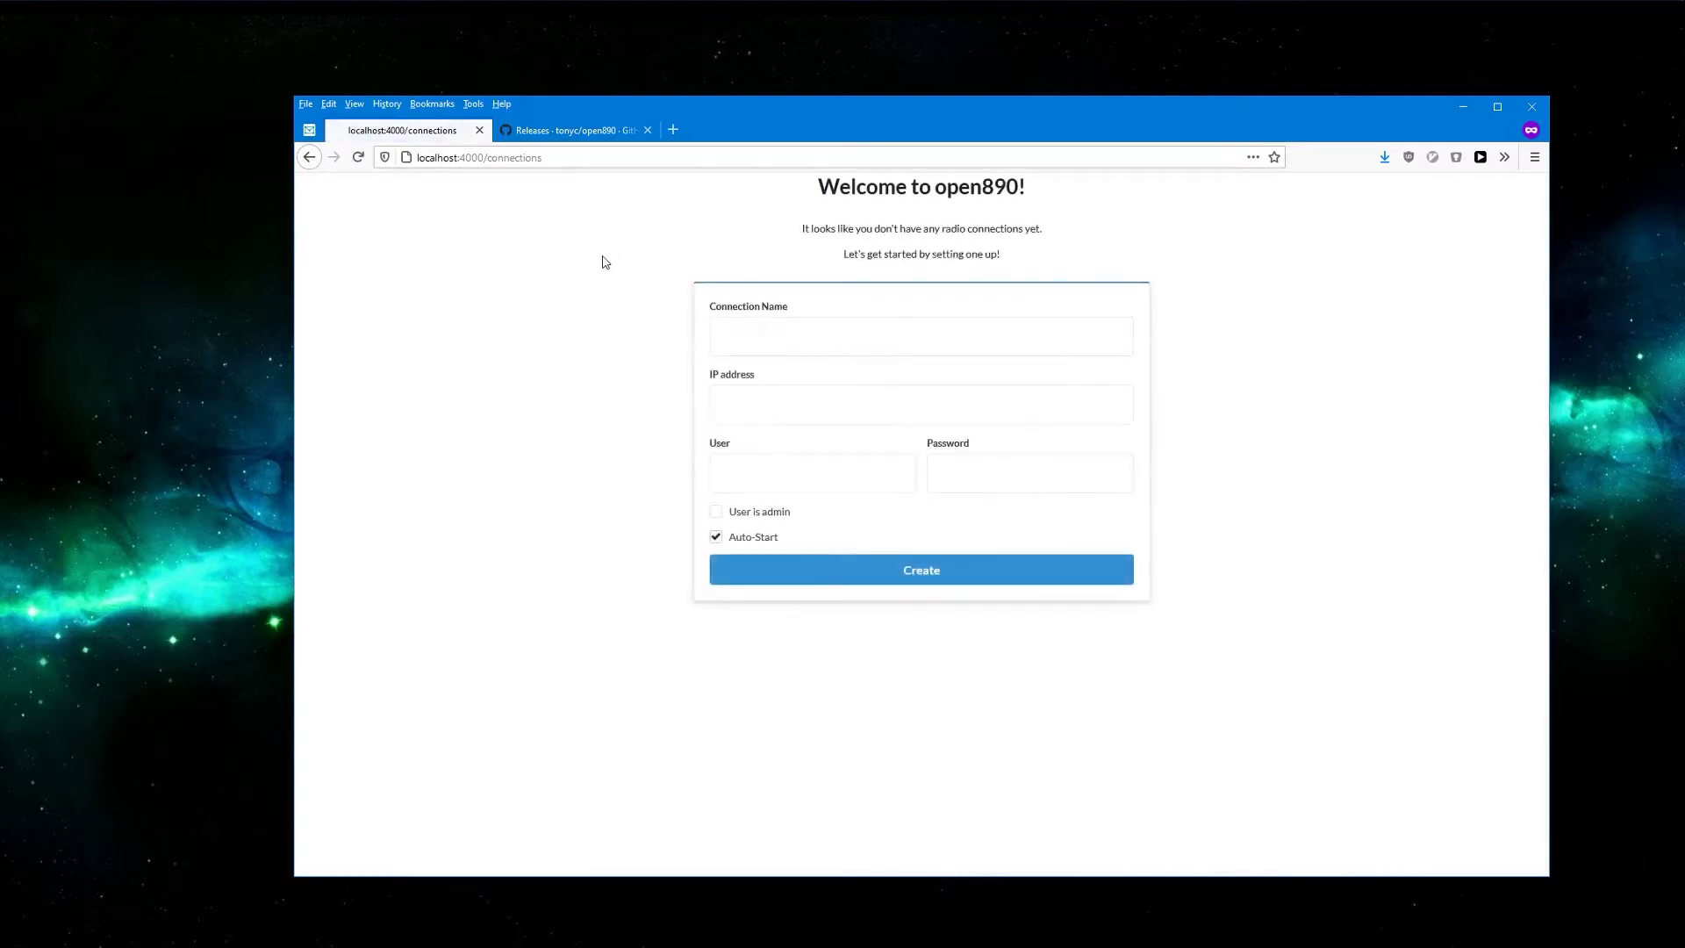
Step: Create a radio connection named Default with IP address 192.168.1.229, user testuser and the account password
click(763, 333)
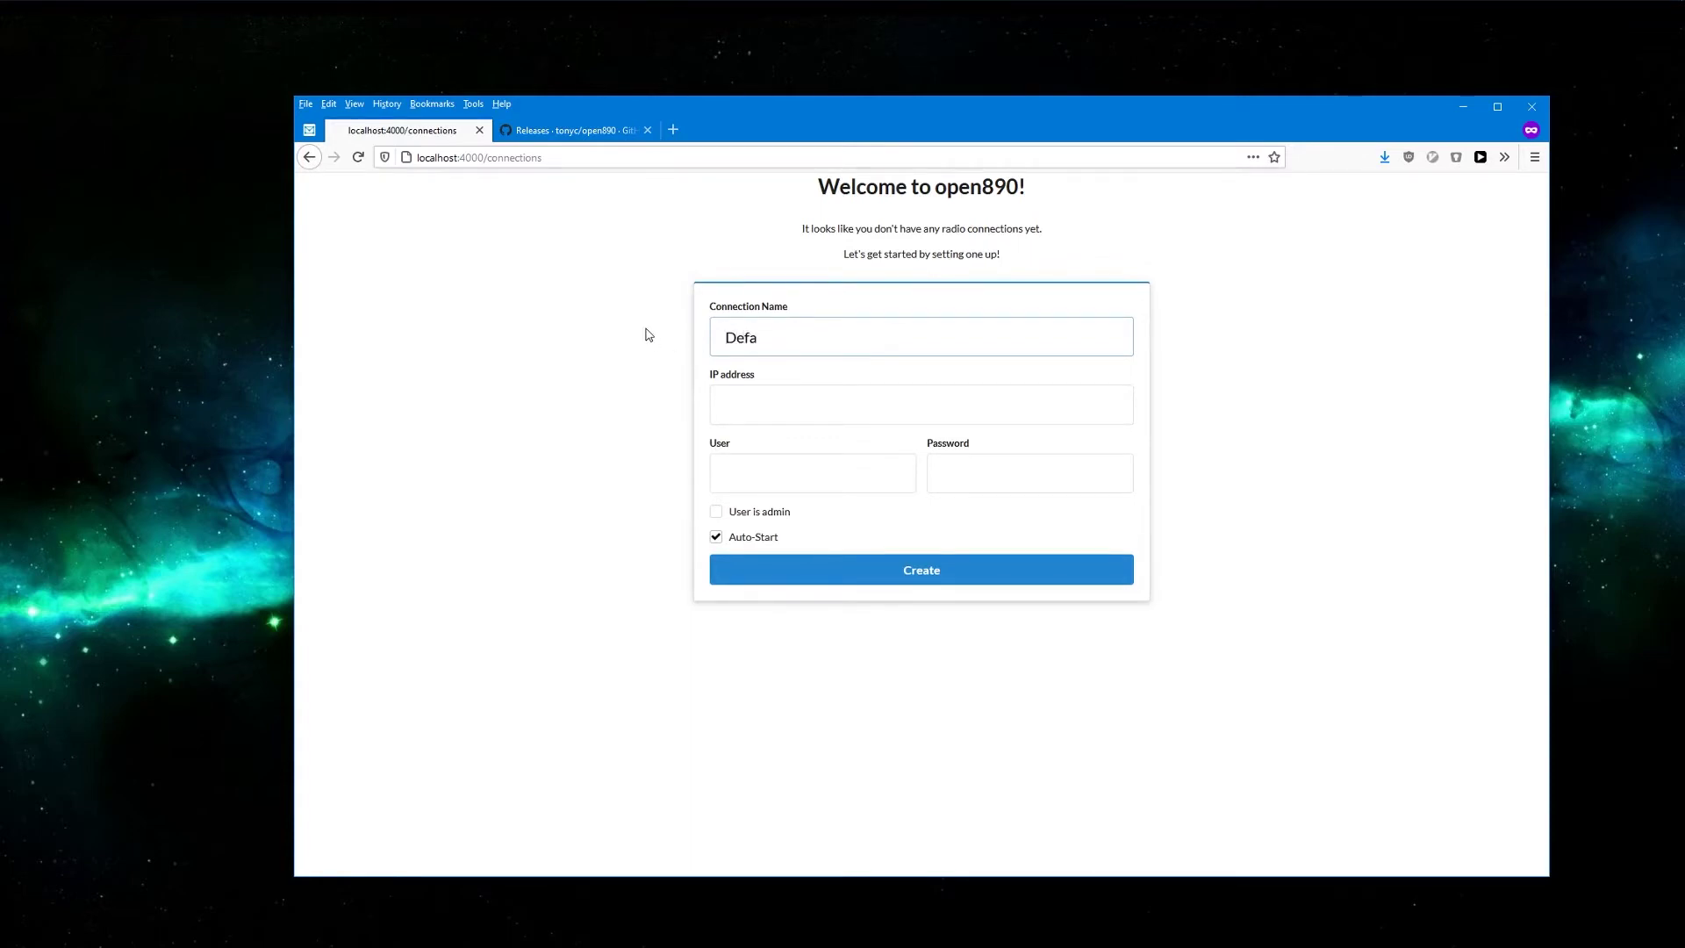
key(Tab)
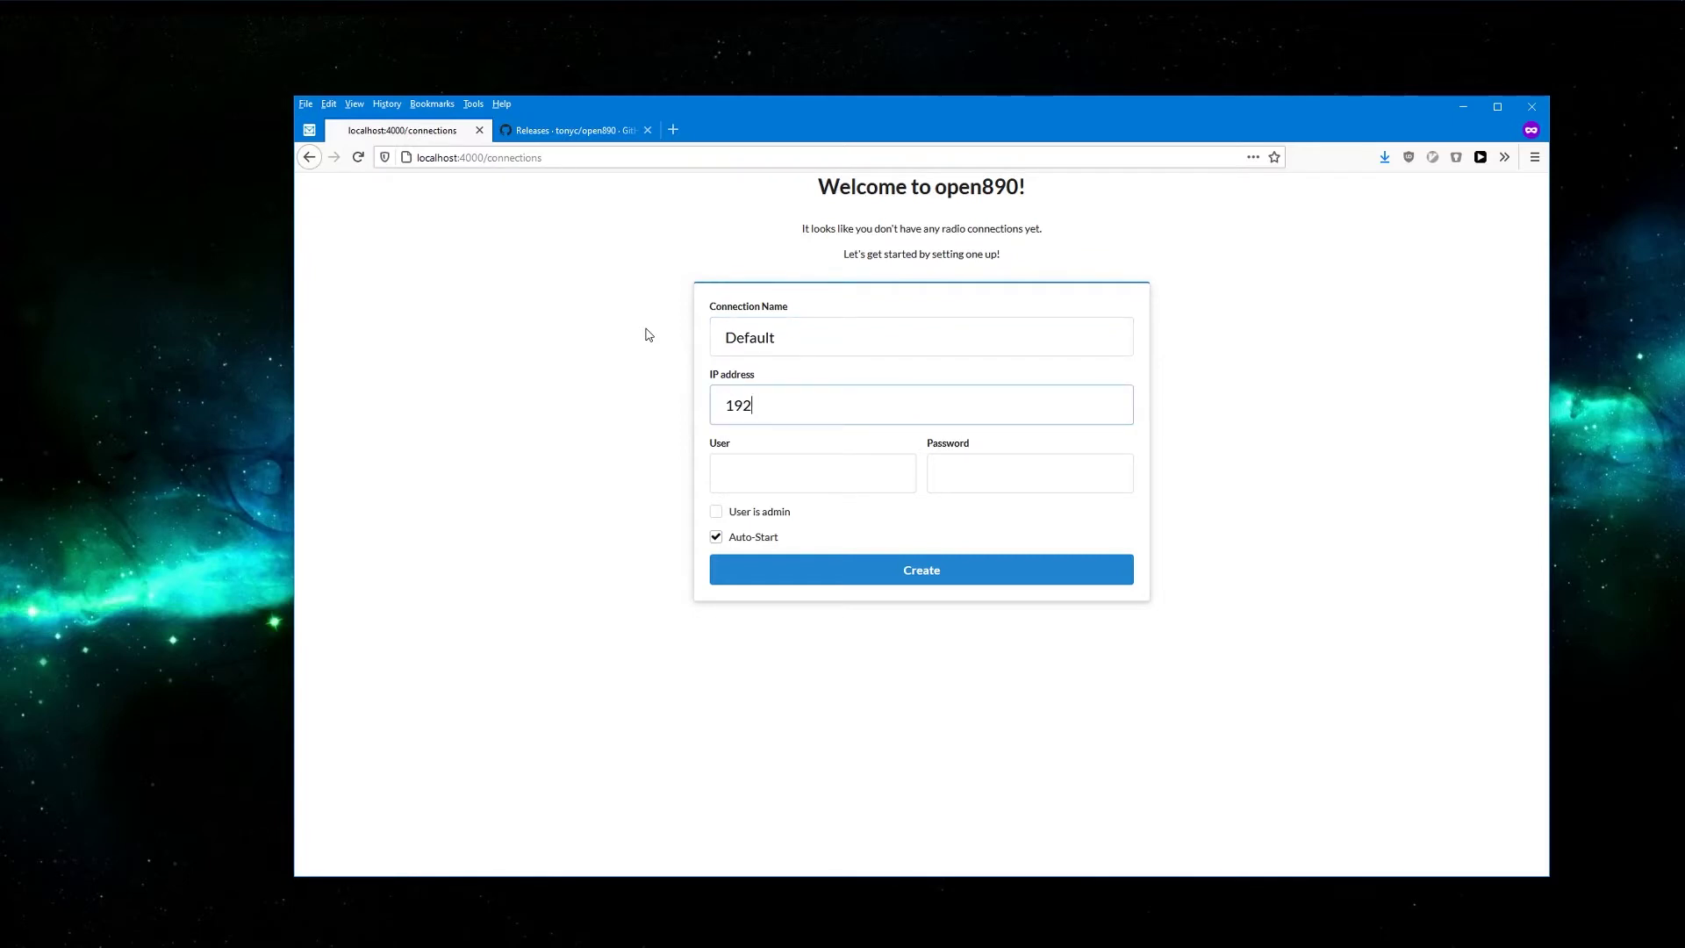
text(192.168.1.229)
key(Tab)
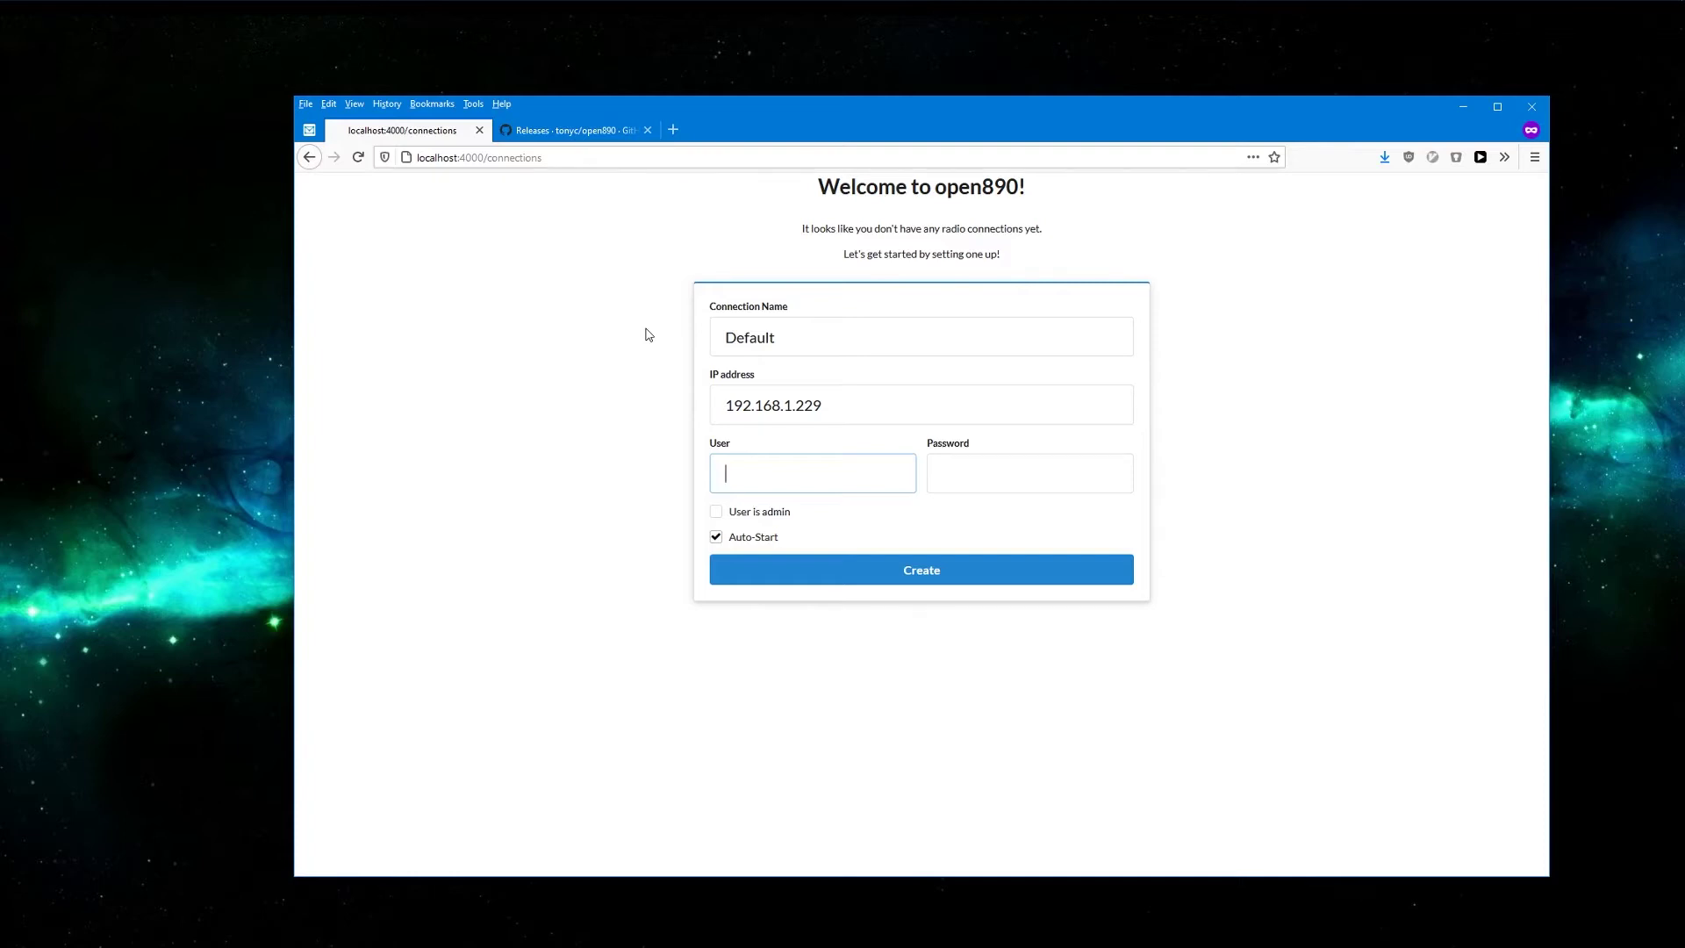
text(testuser)
key(Tab)
text(•••••••)
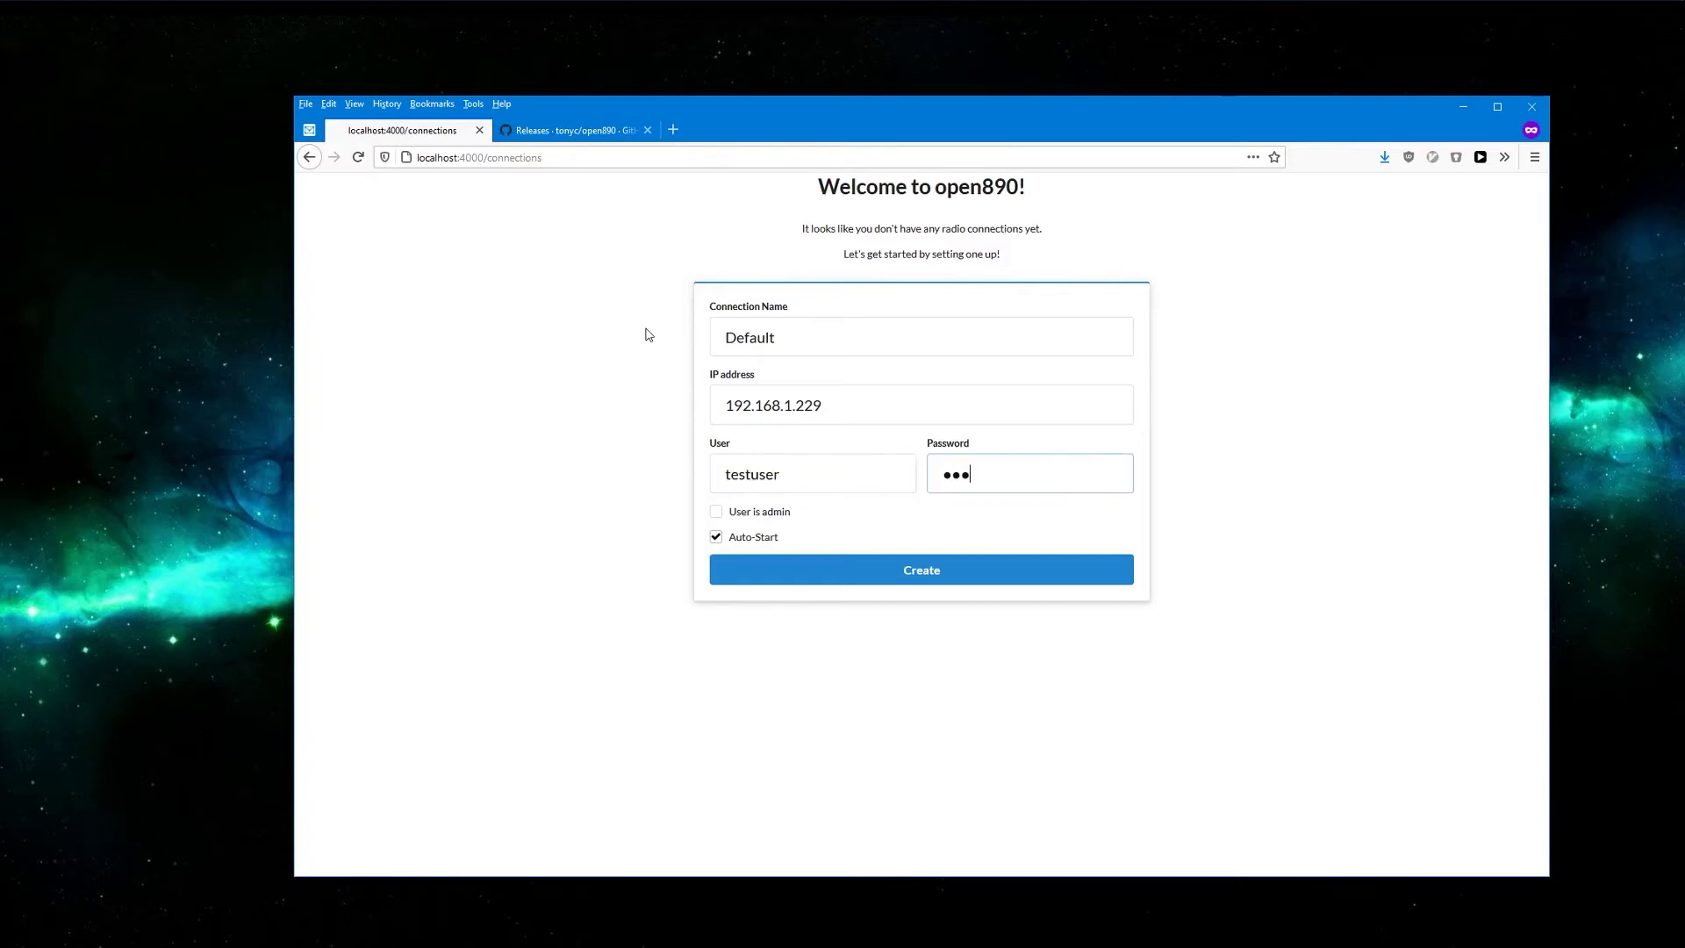
text(•••)
click(946, 577)
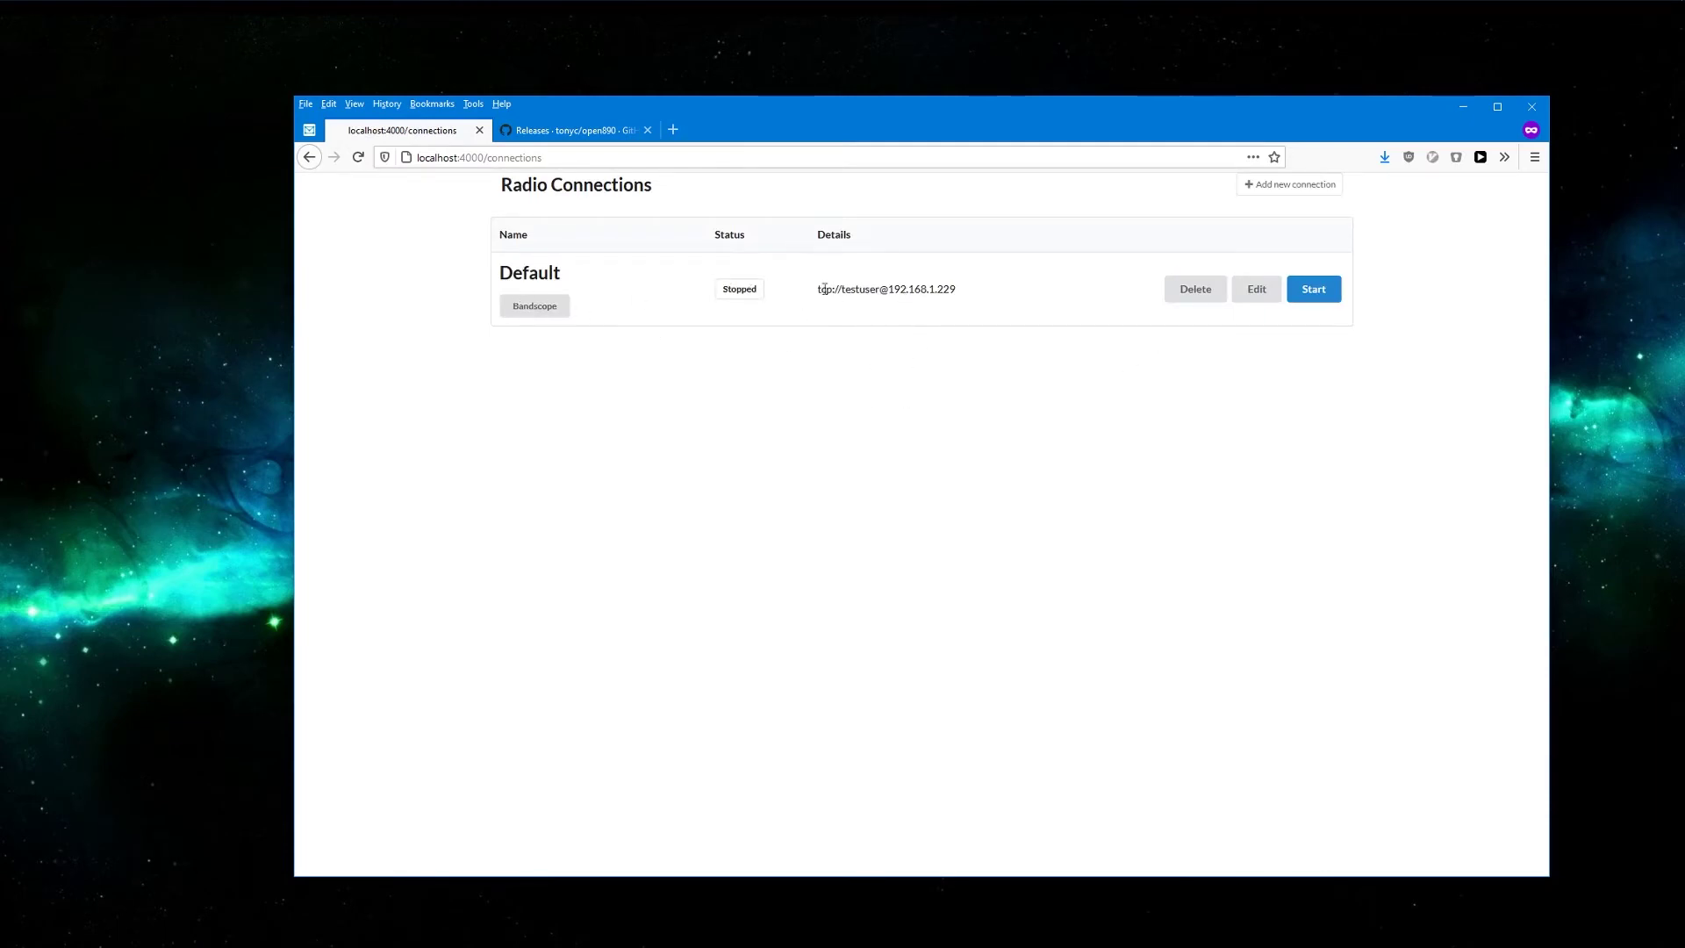
Step: Start the Default radio connection and open its bandscope
click(1318, 292)
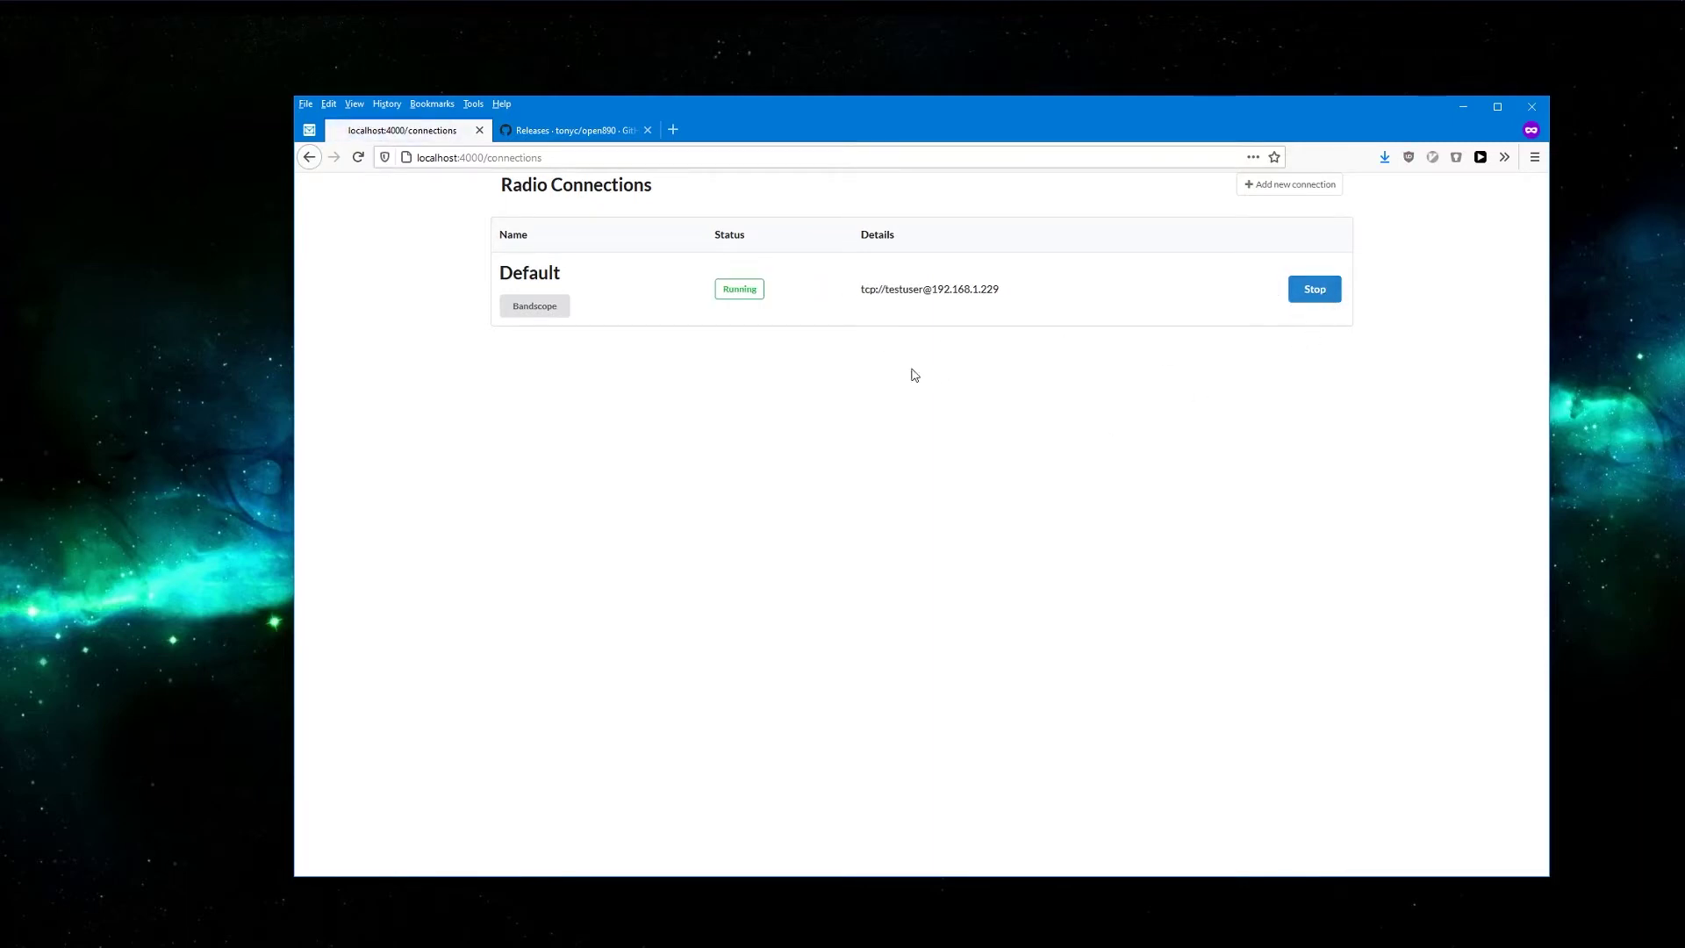
click(530, 309)
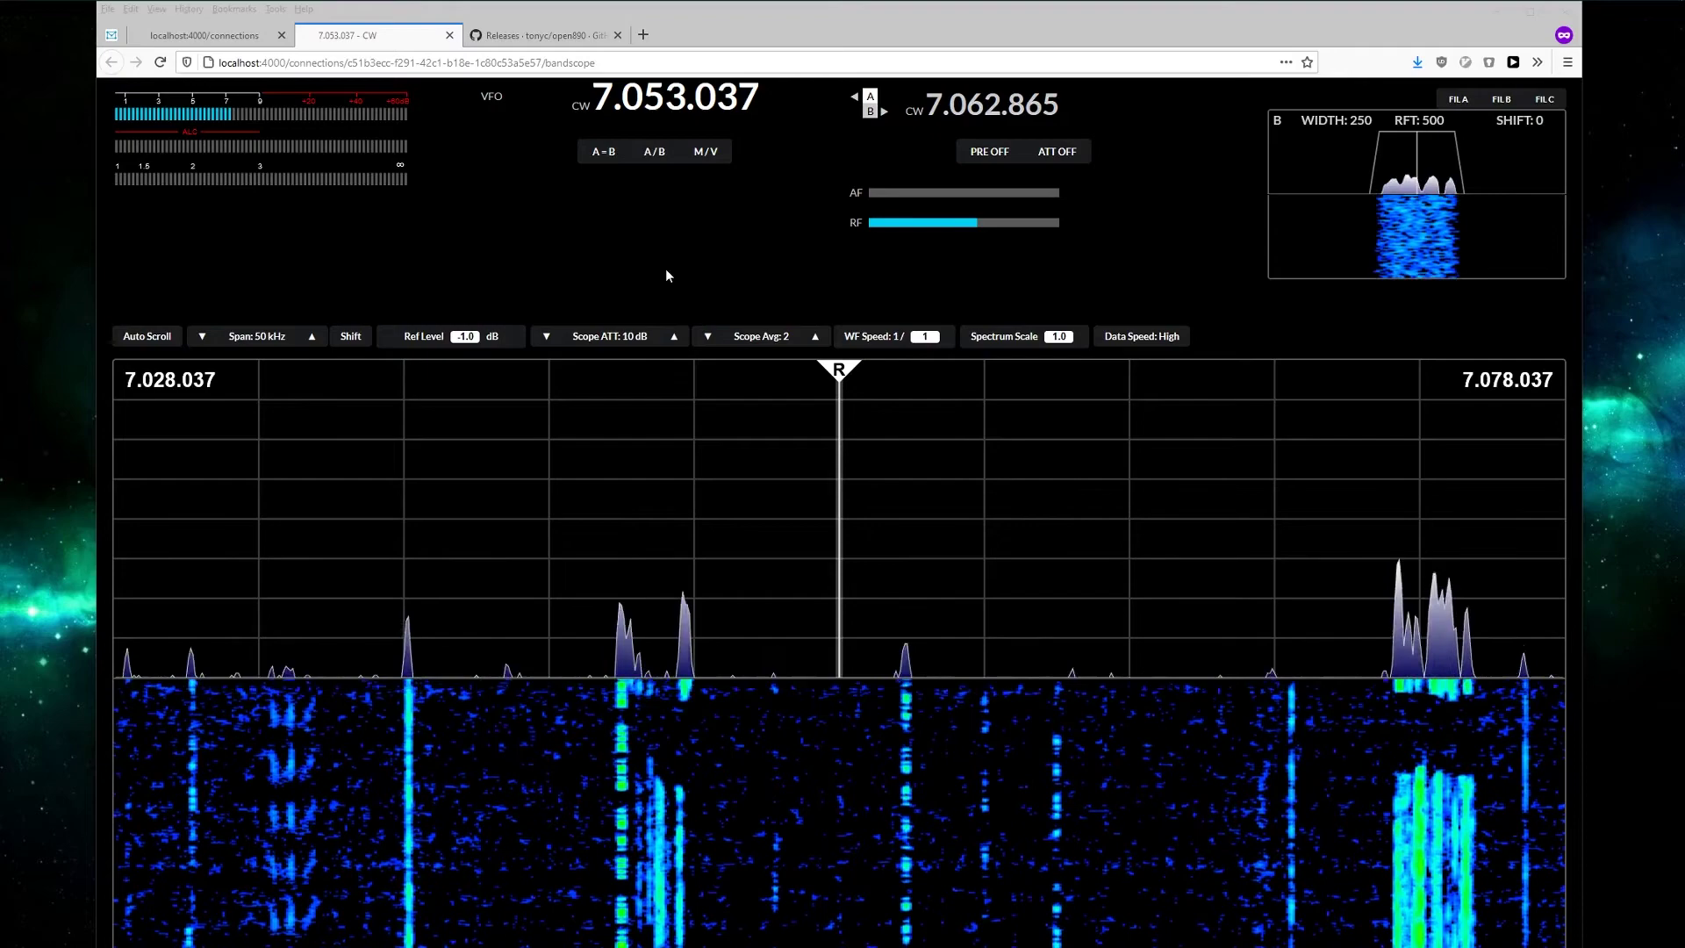
Step: Try different spectrum scales on the bandscope and set the scale to 1.8
click(1060, 337)
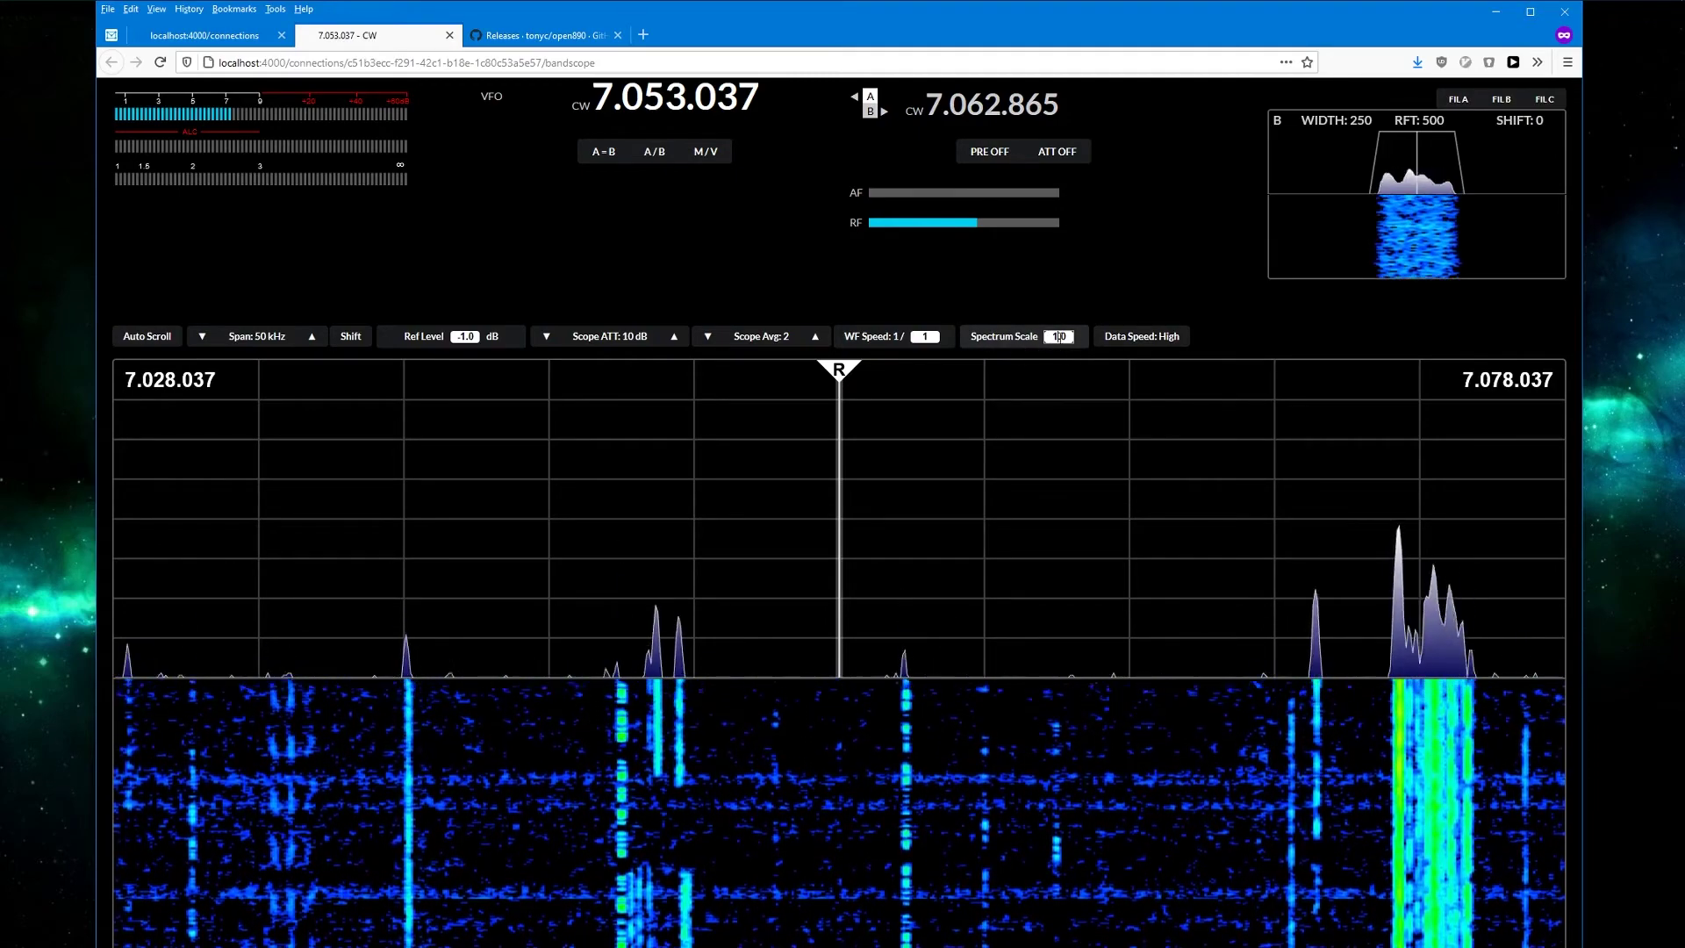
scroll(1062, 338, up, 9)
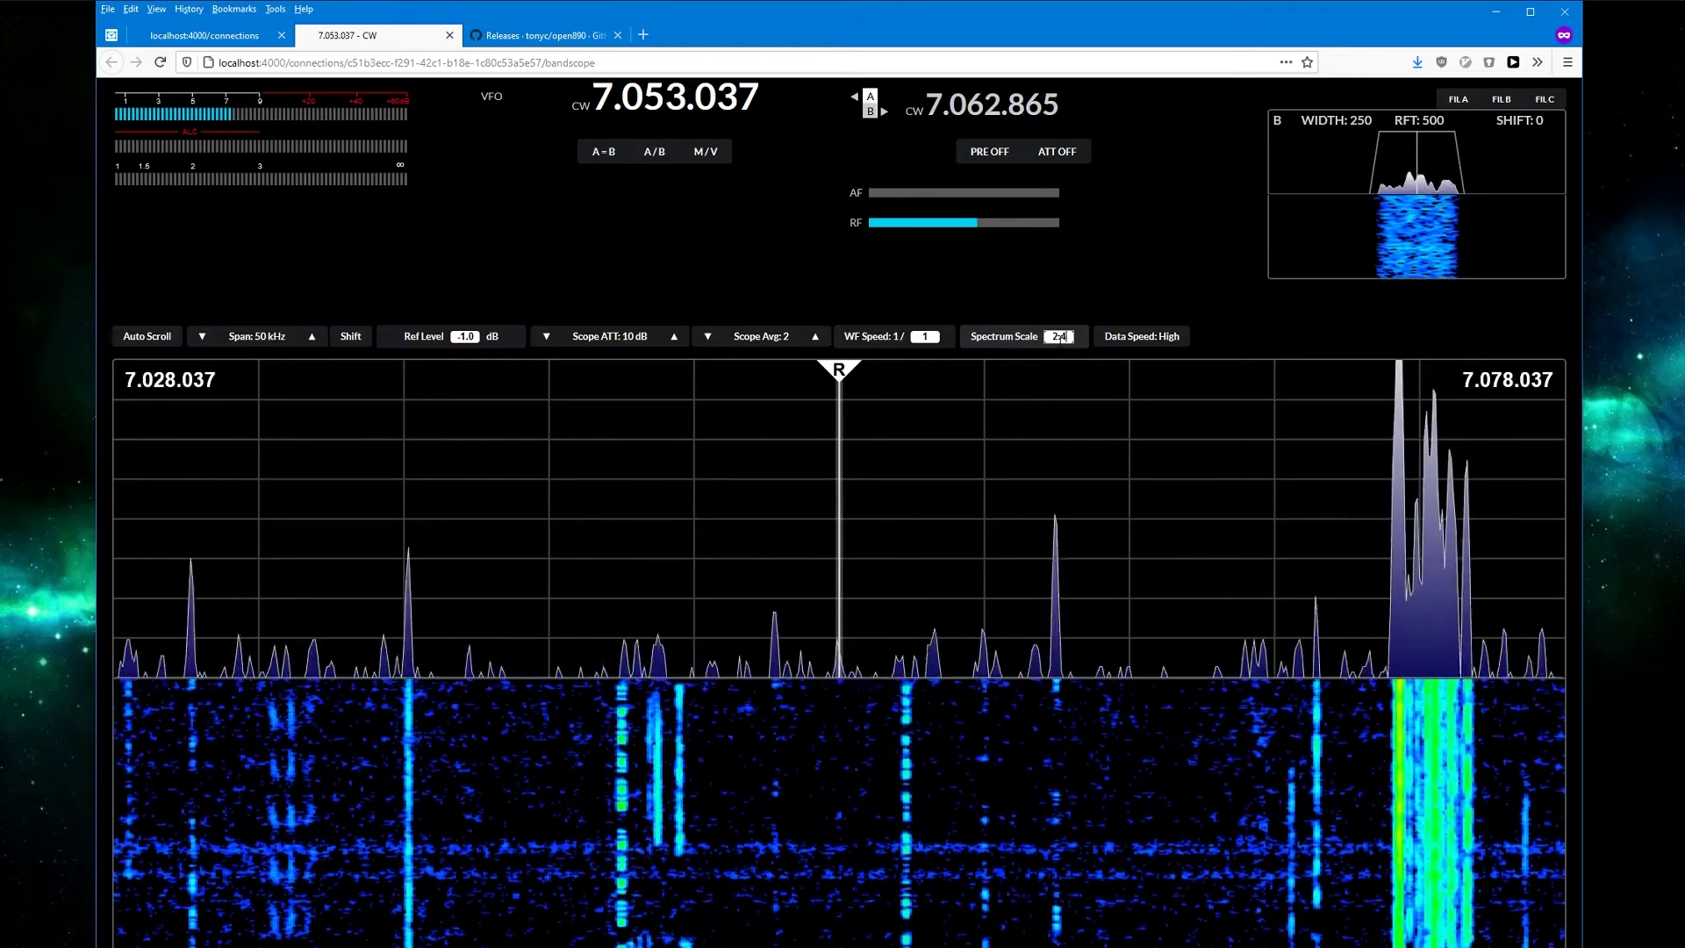
scroll(1061, 338, down, 7)
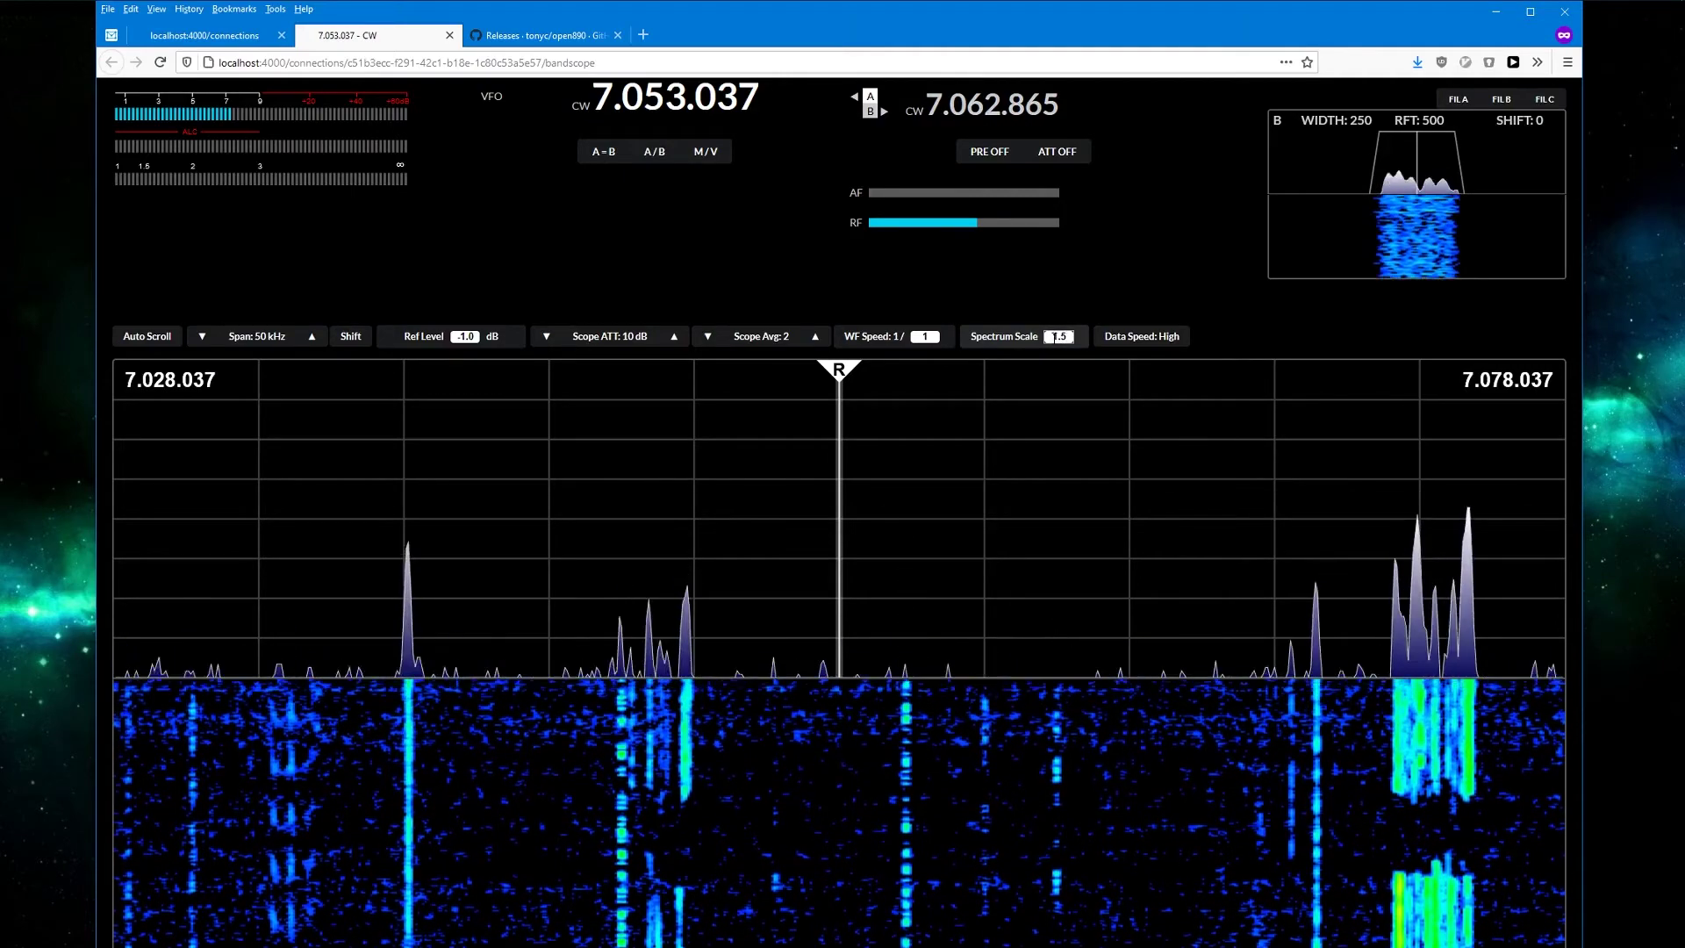
scroll(1054, 338, up, 1)
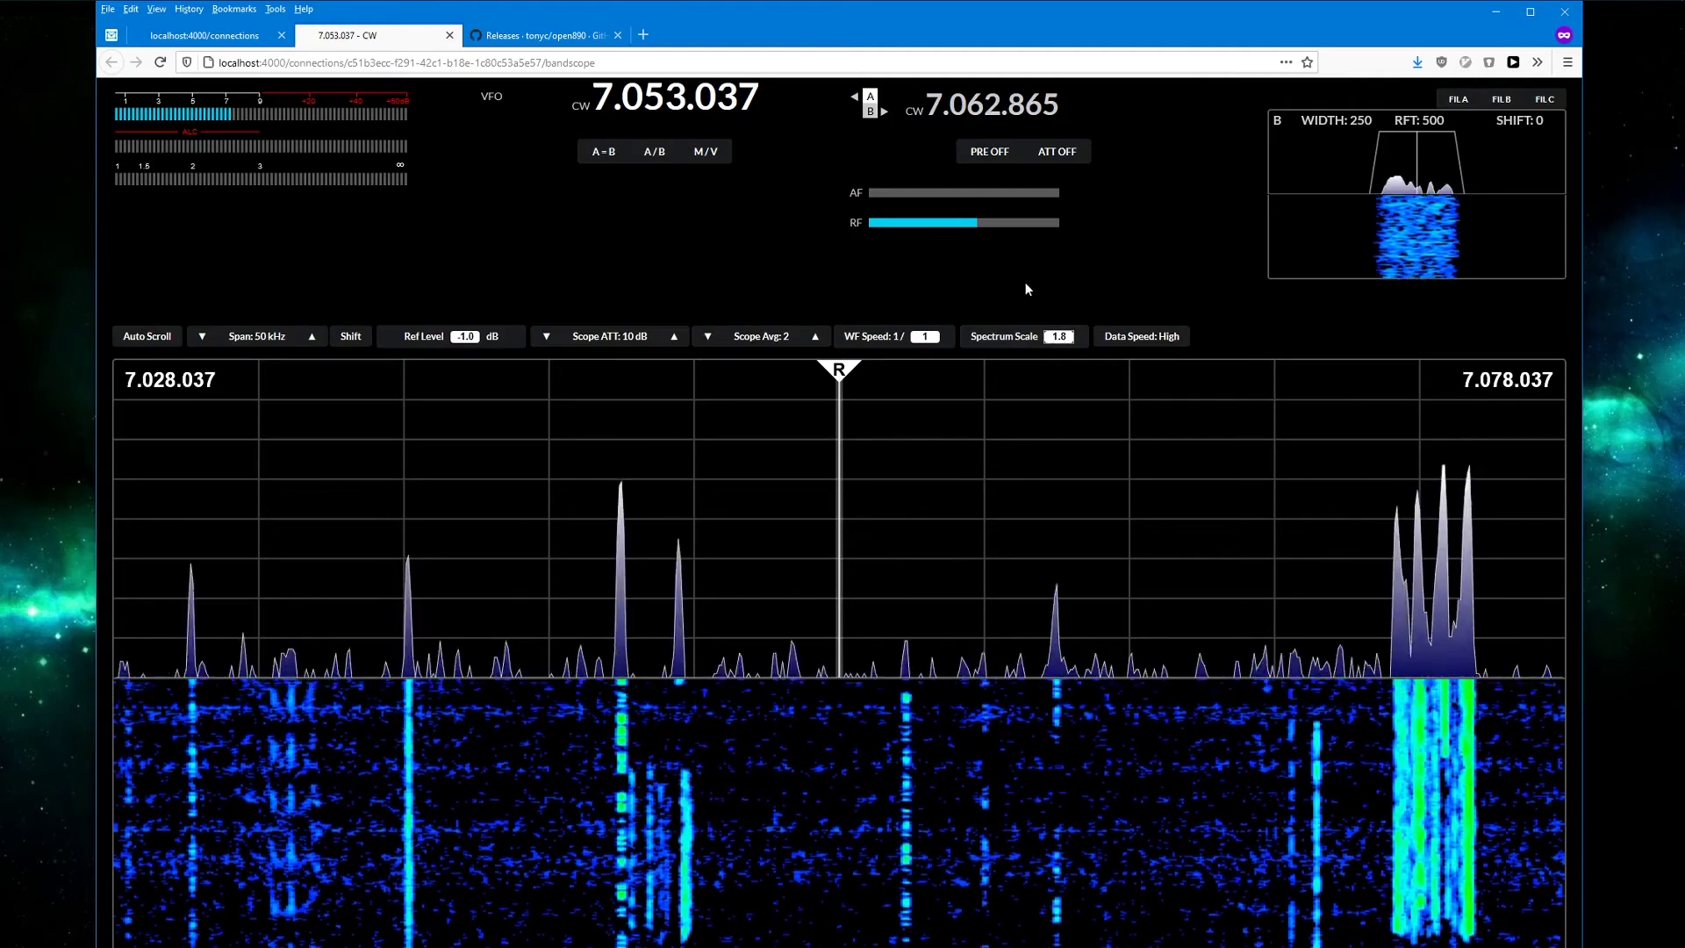
Step: Set the scope averaging to 3 and the waterfall speed to 1/10
click(815, 336)
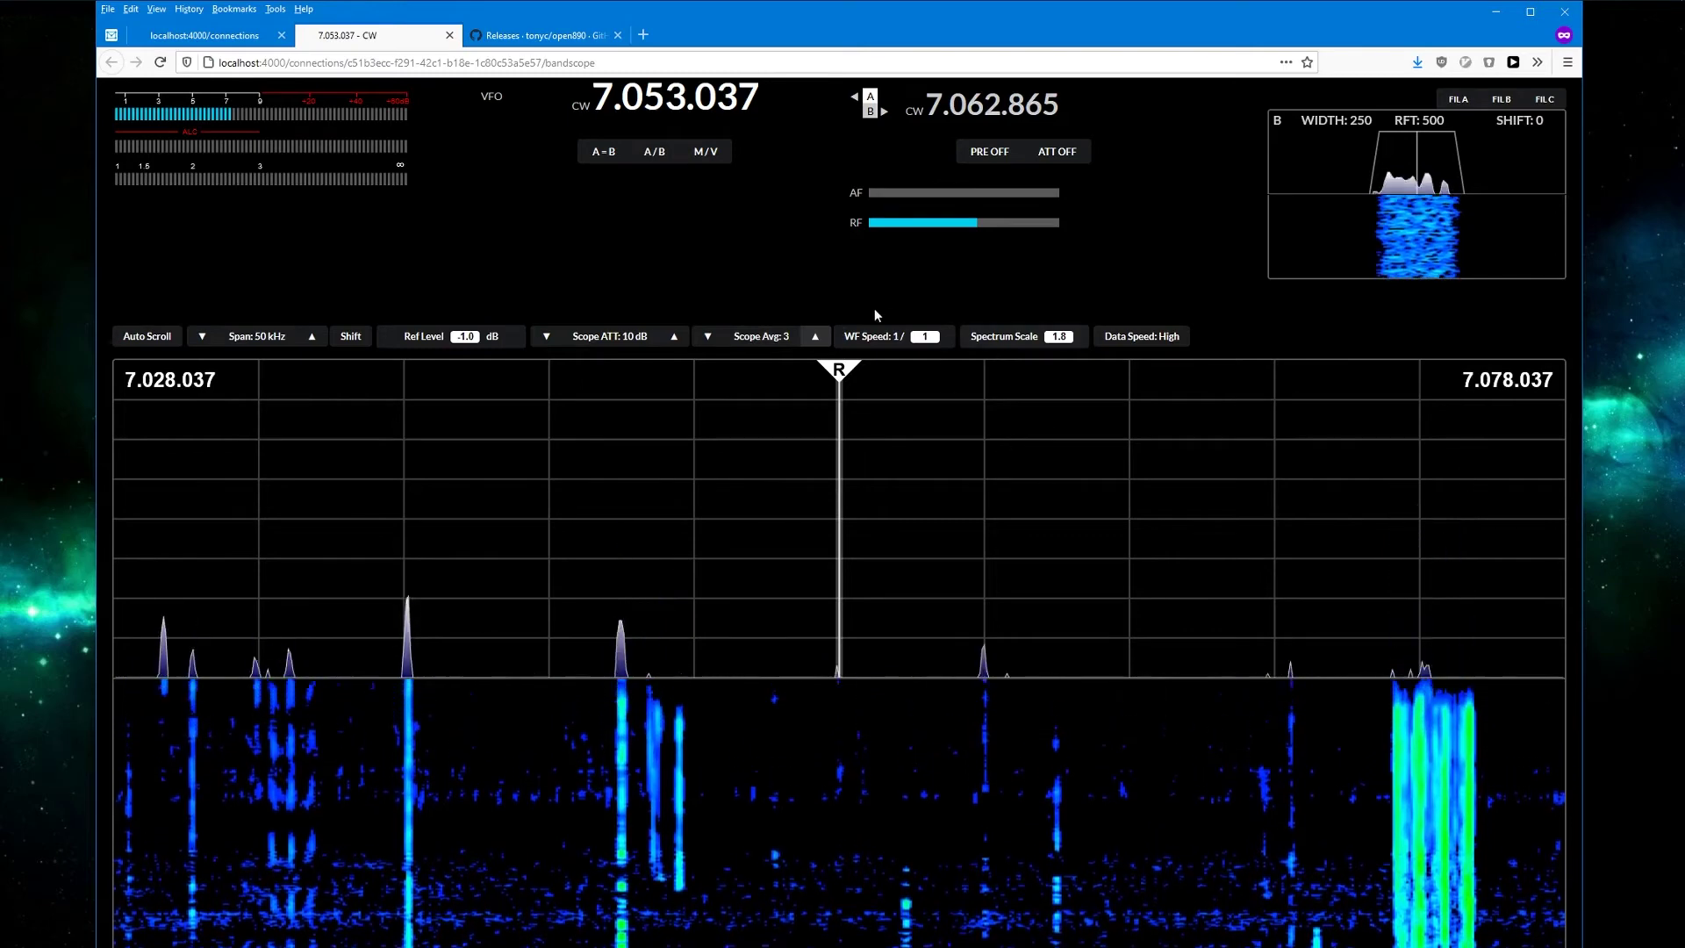
click(932, 343)
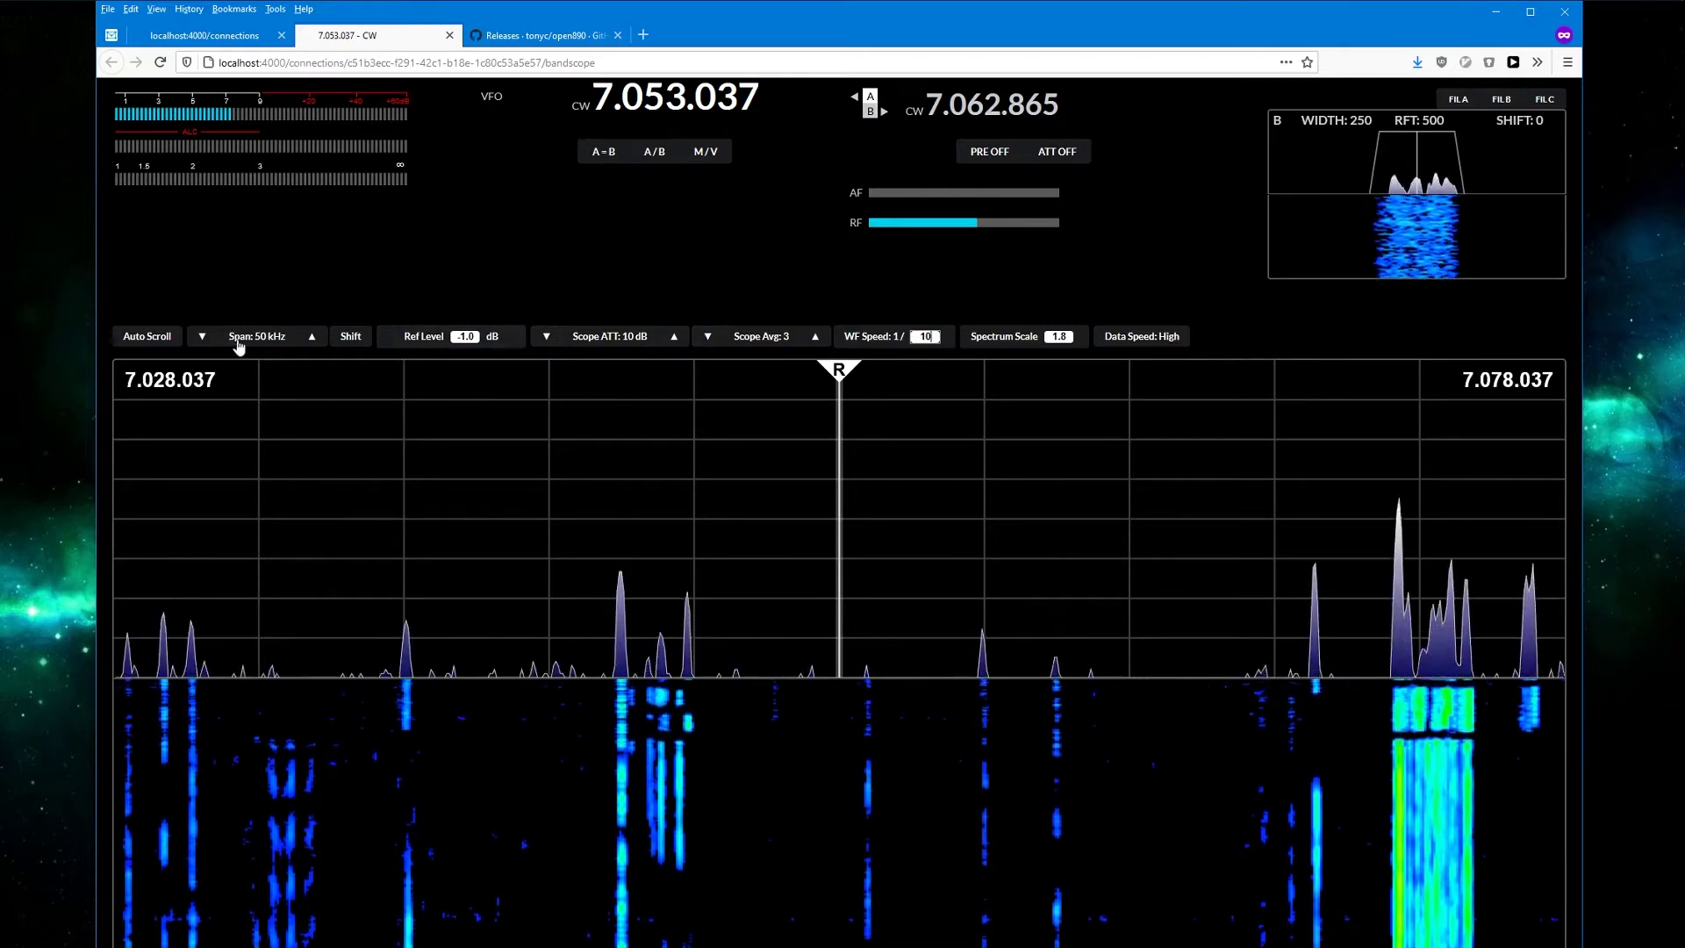
Step: Change the span to 30 kHz and back to 50 kHz, and set the waterfall speed to 1/2
click(203, 339)
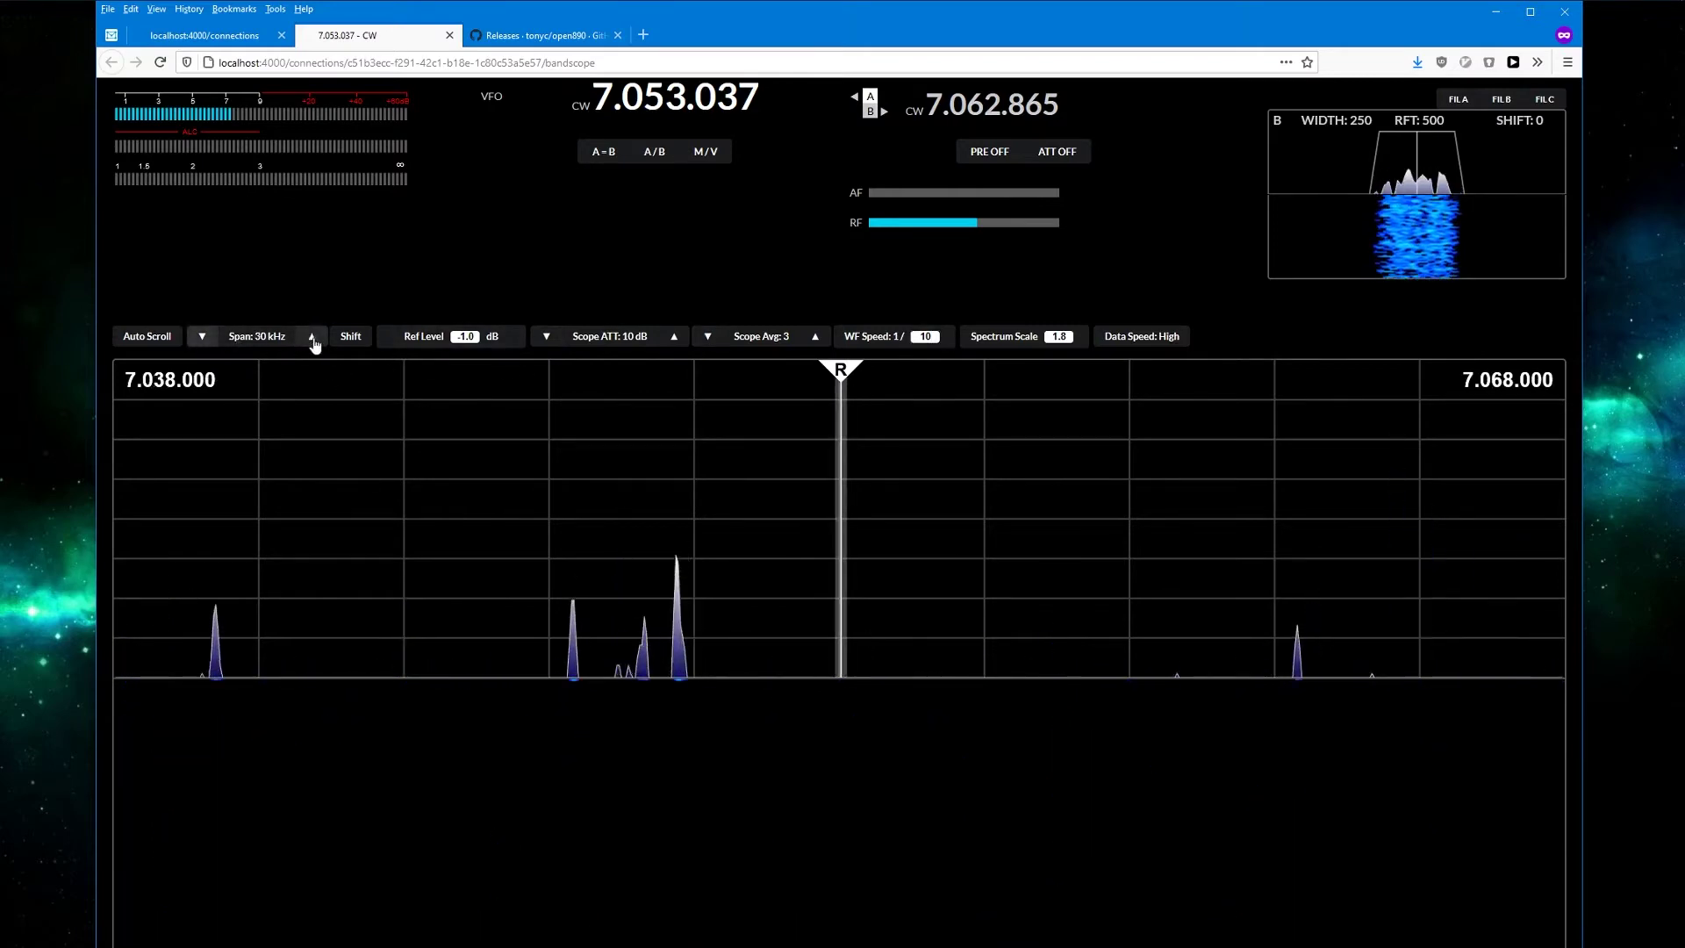
click(202, 339)
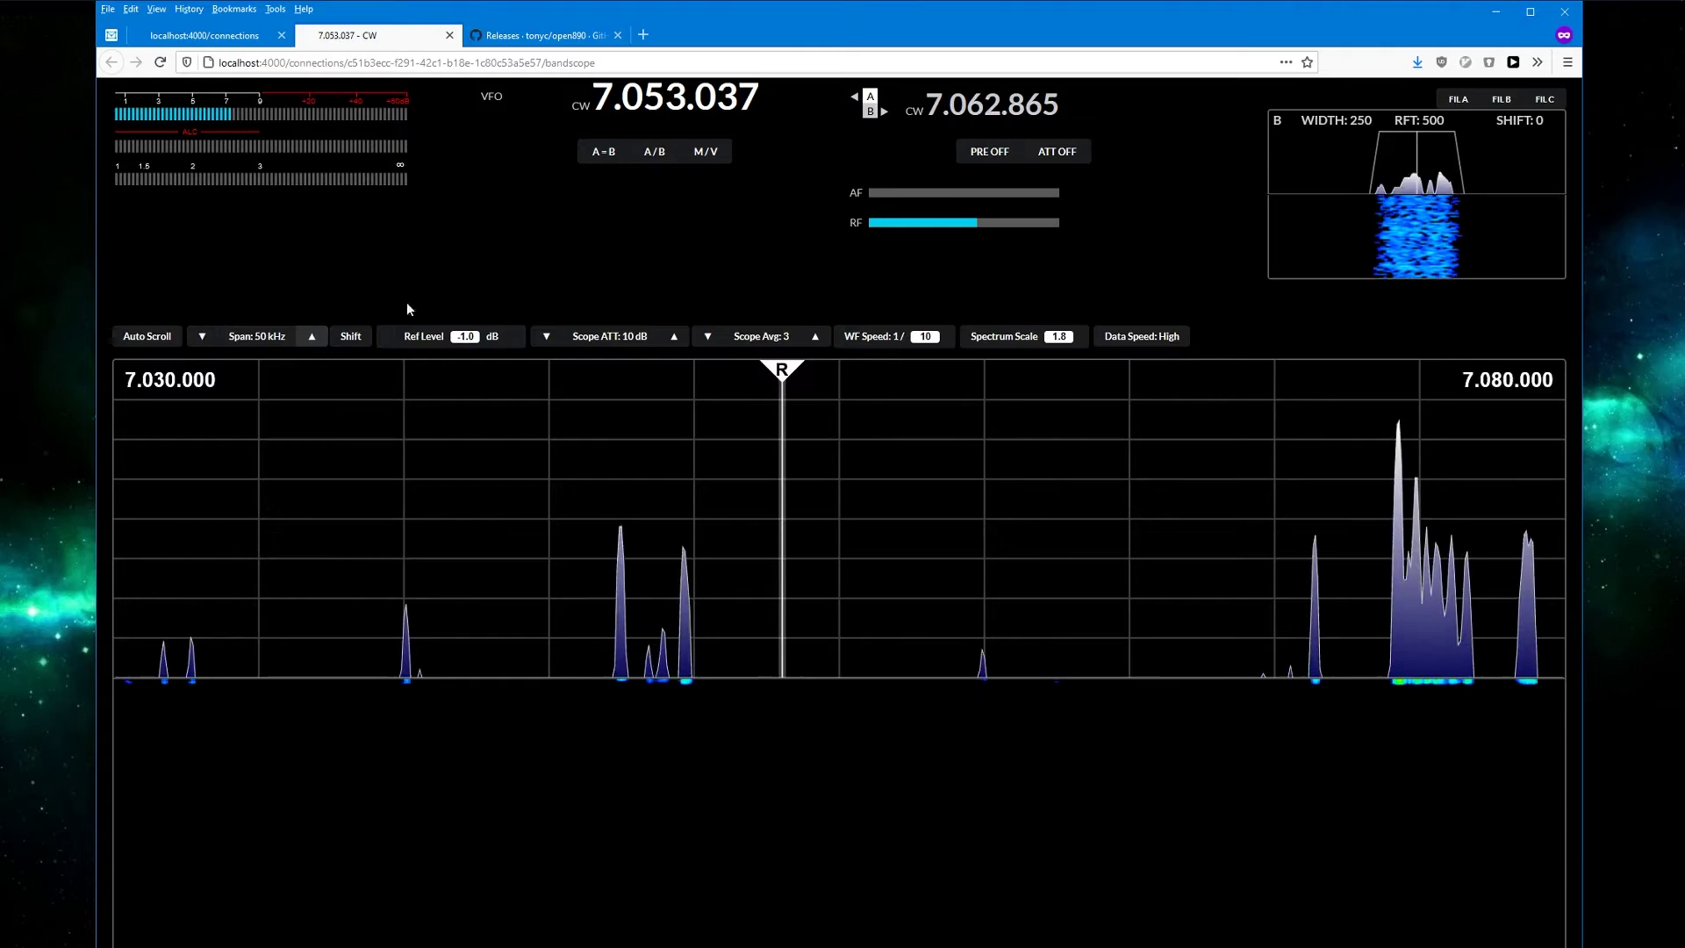
double_click(924, 337)
text(2)
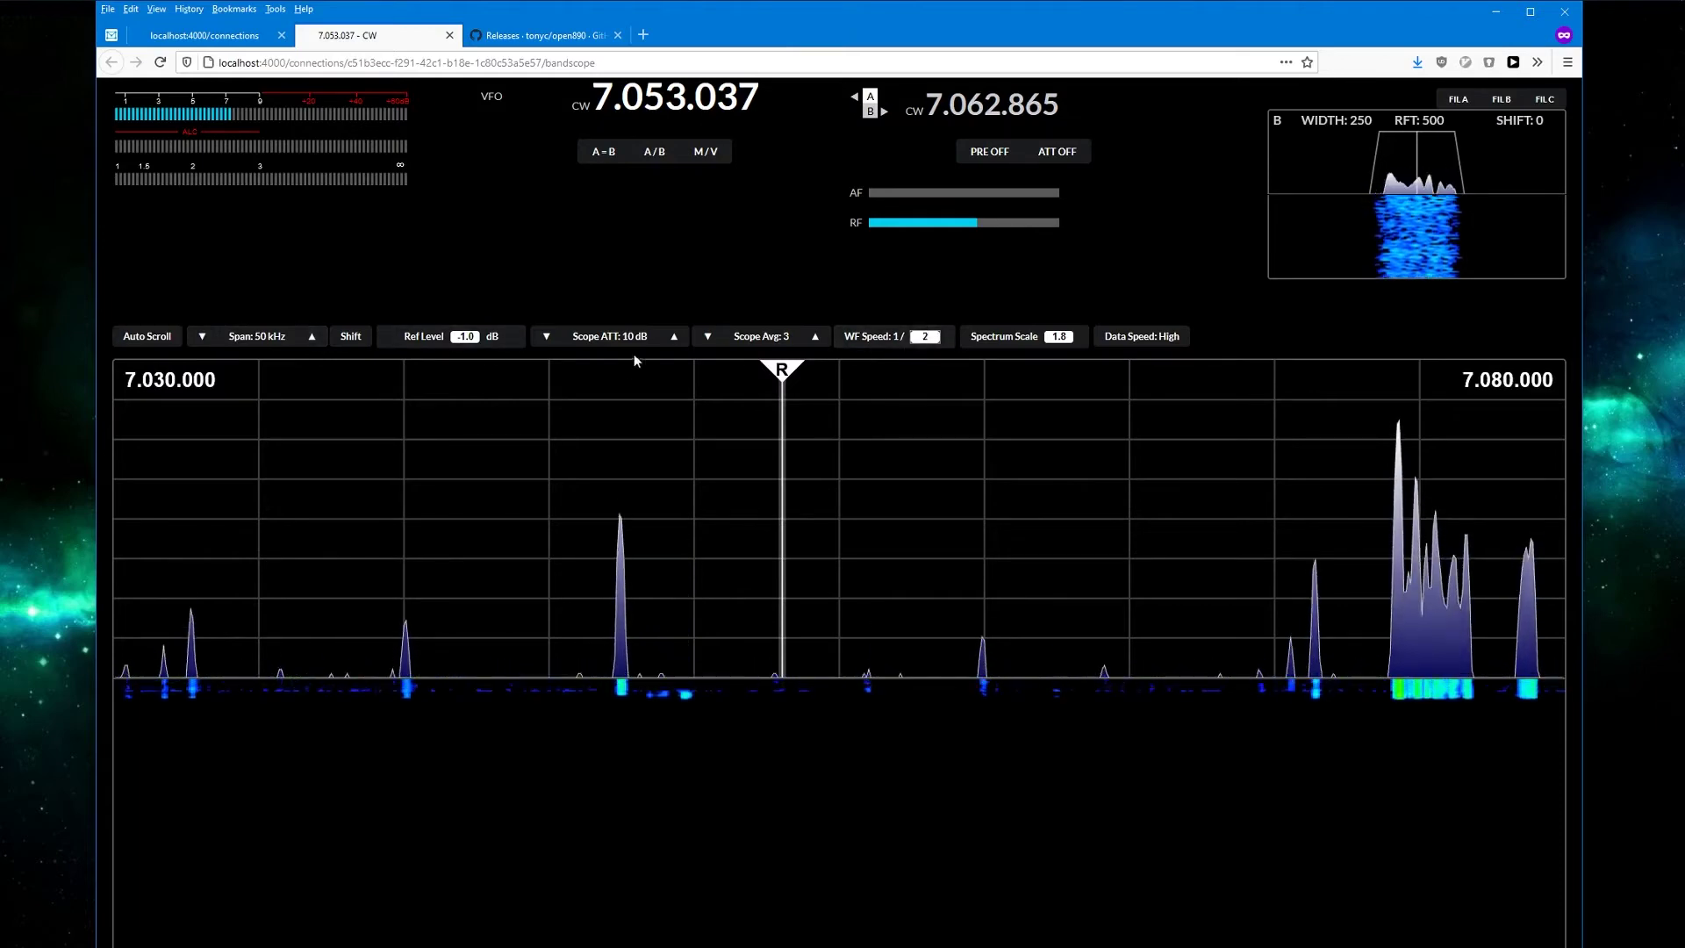
Step: Turn the scope attenuation off and return it to 10 dB
click(672, 339)
click(547, 338)
click(548, 338)
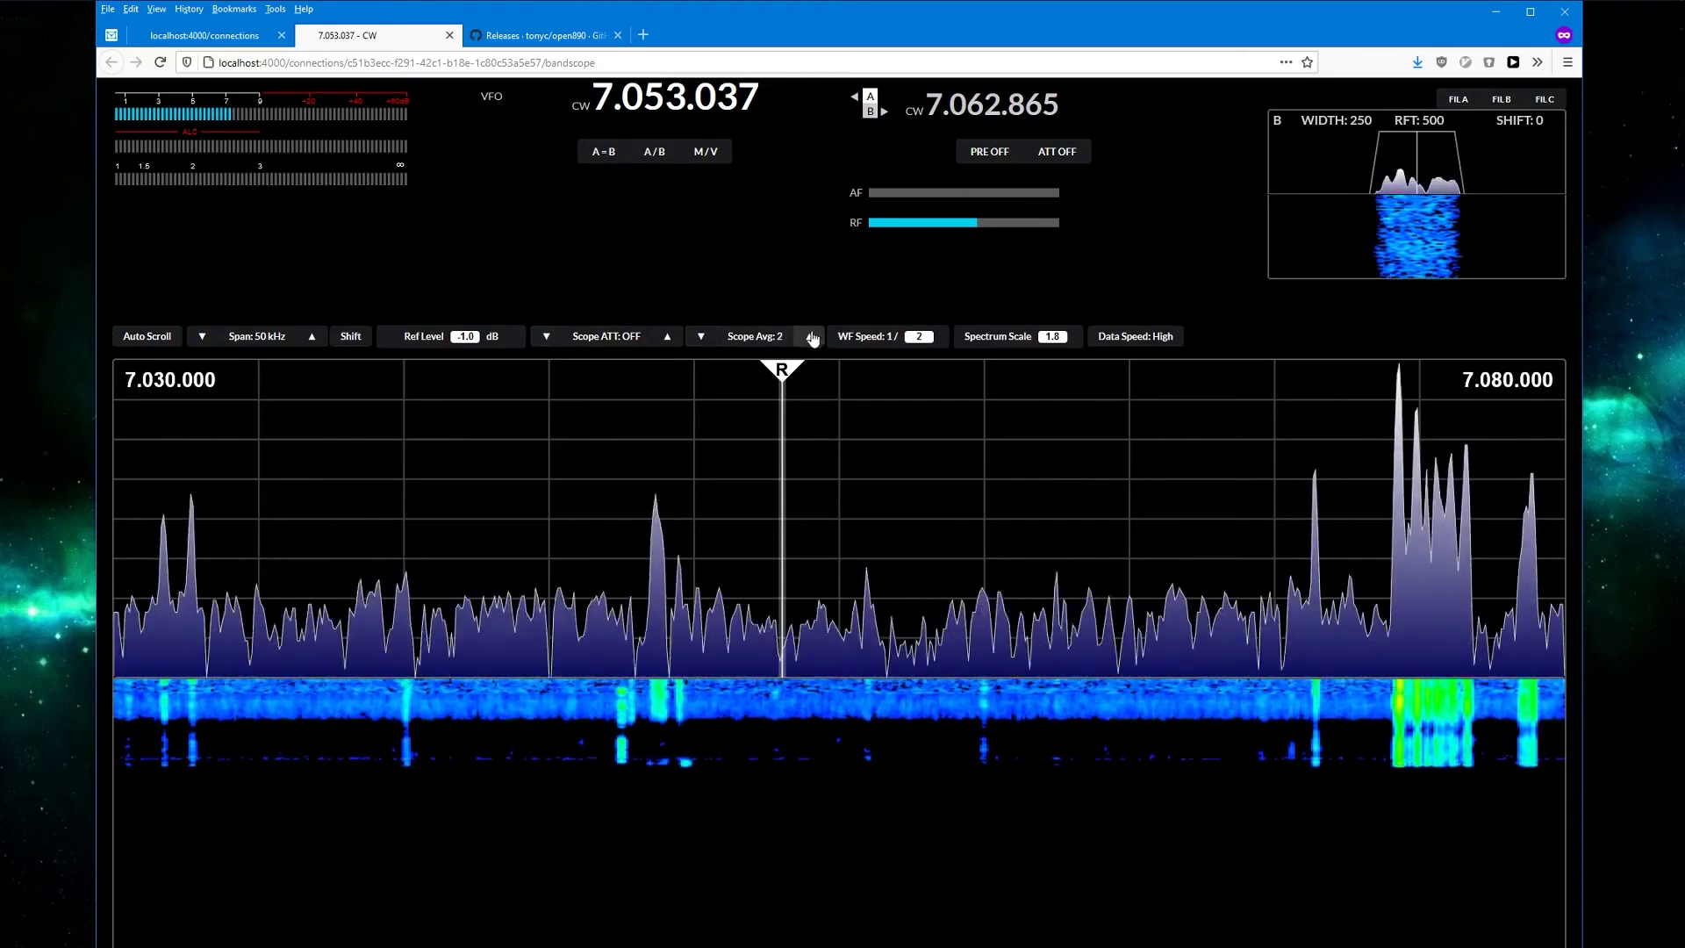
click(667, 338)
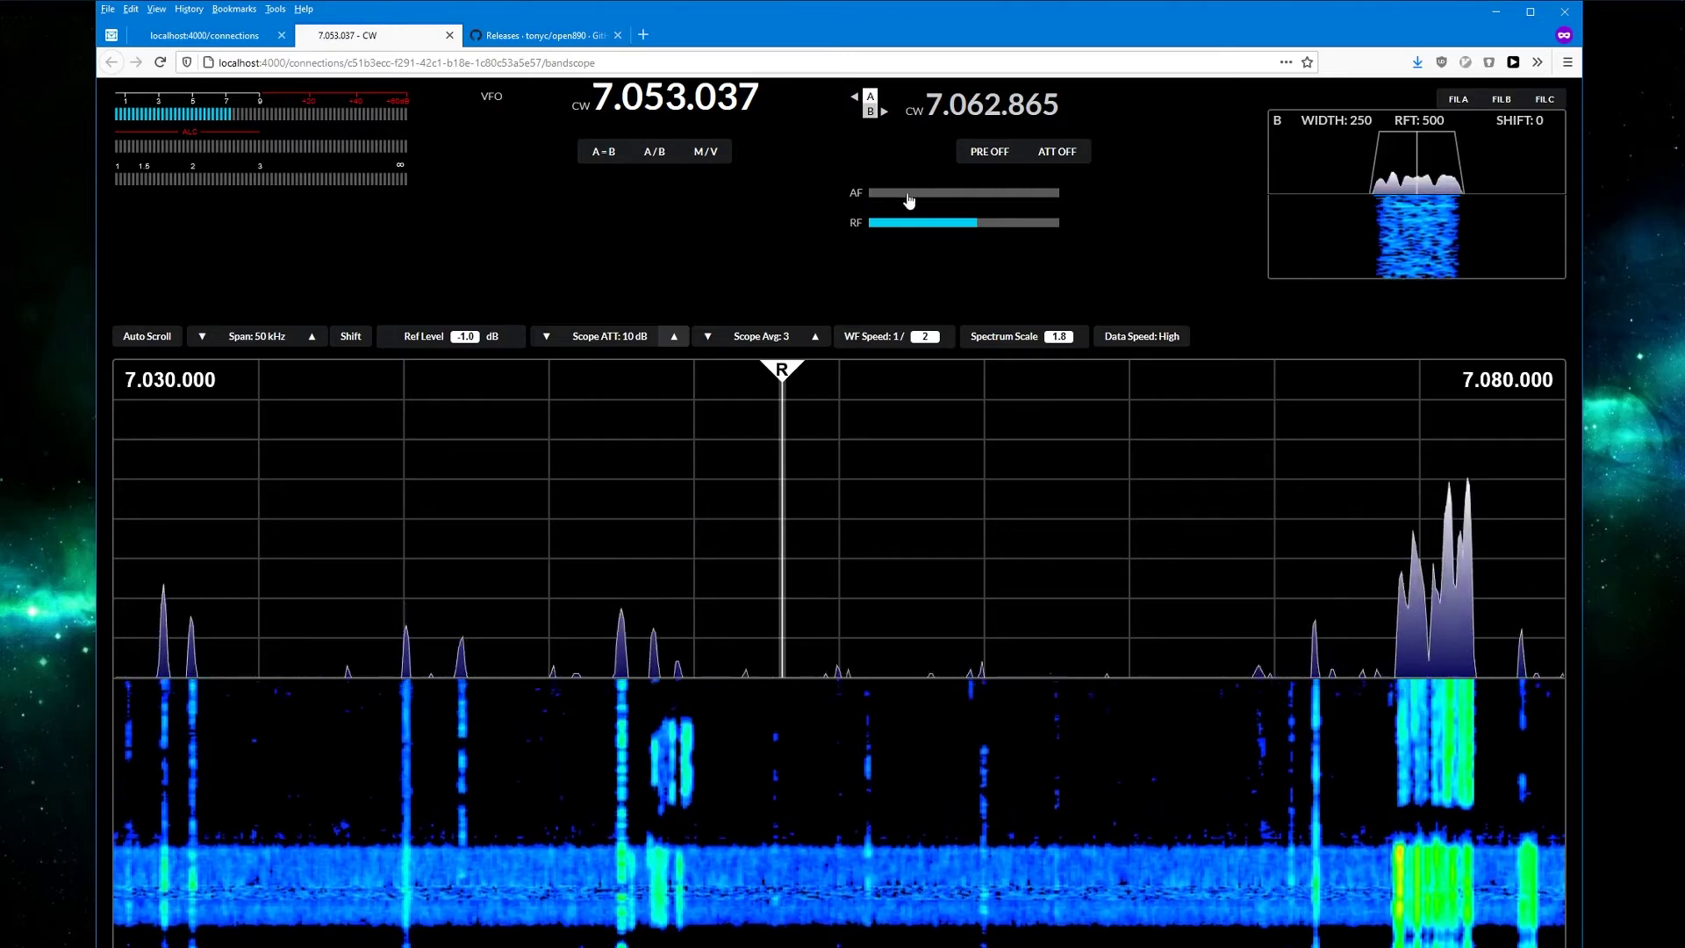
Step: Raise the AF level slightly above zero
drag(910, 199, 875, 201)
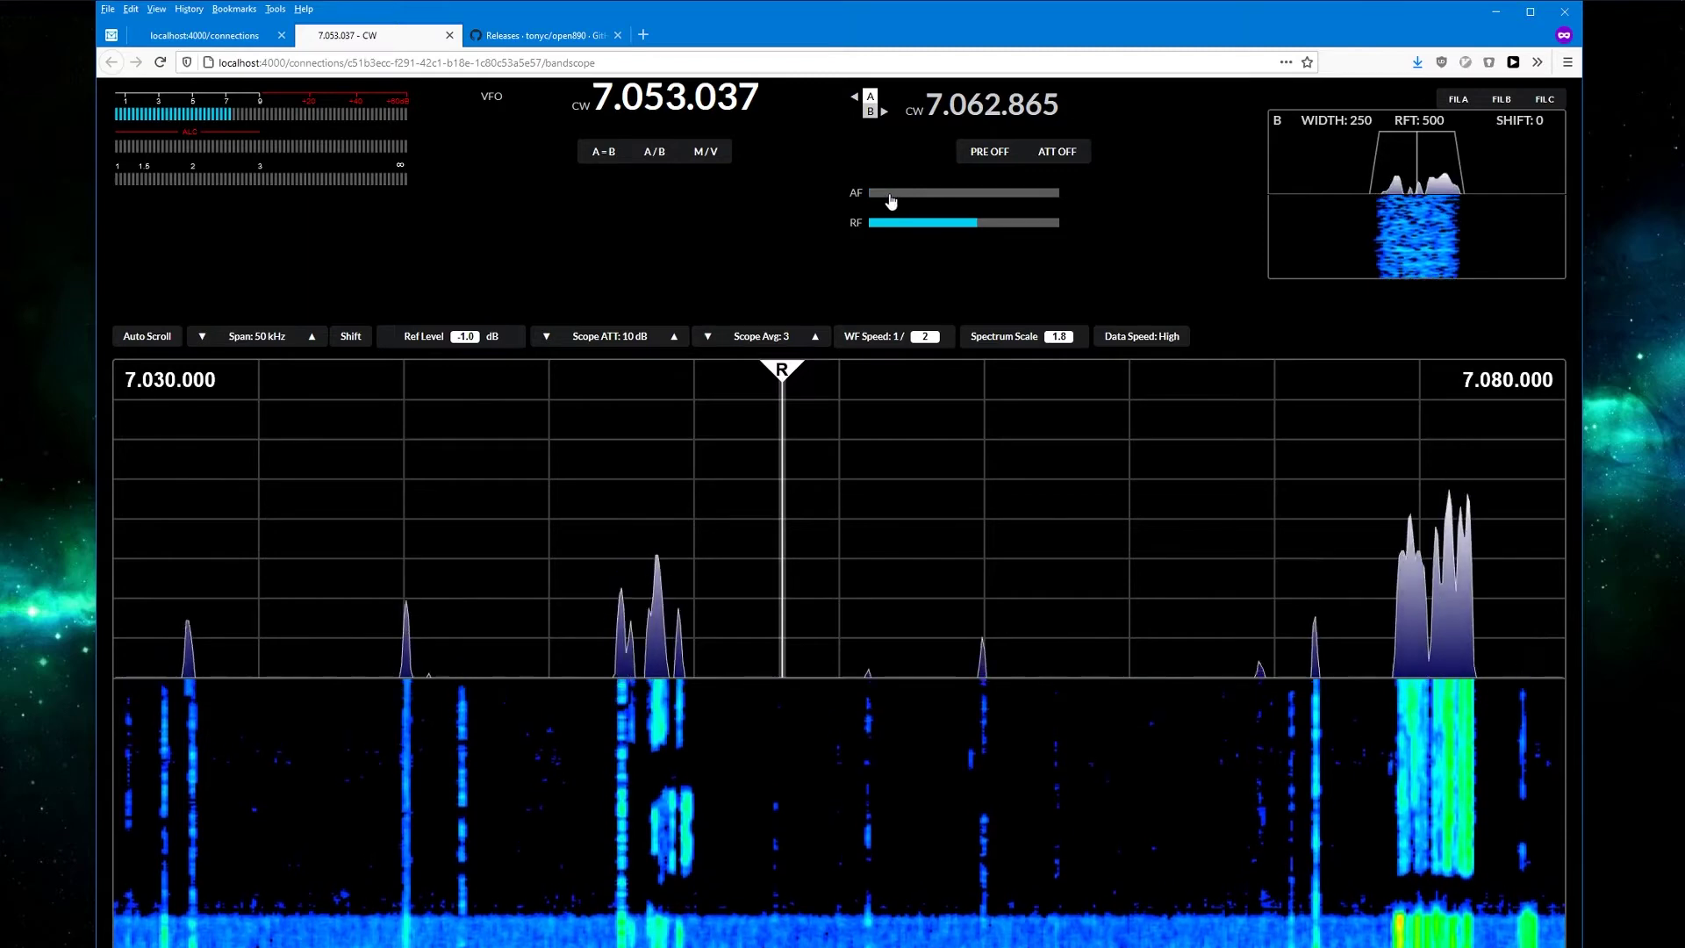
click(874, 201)
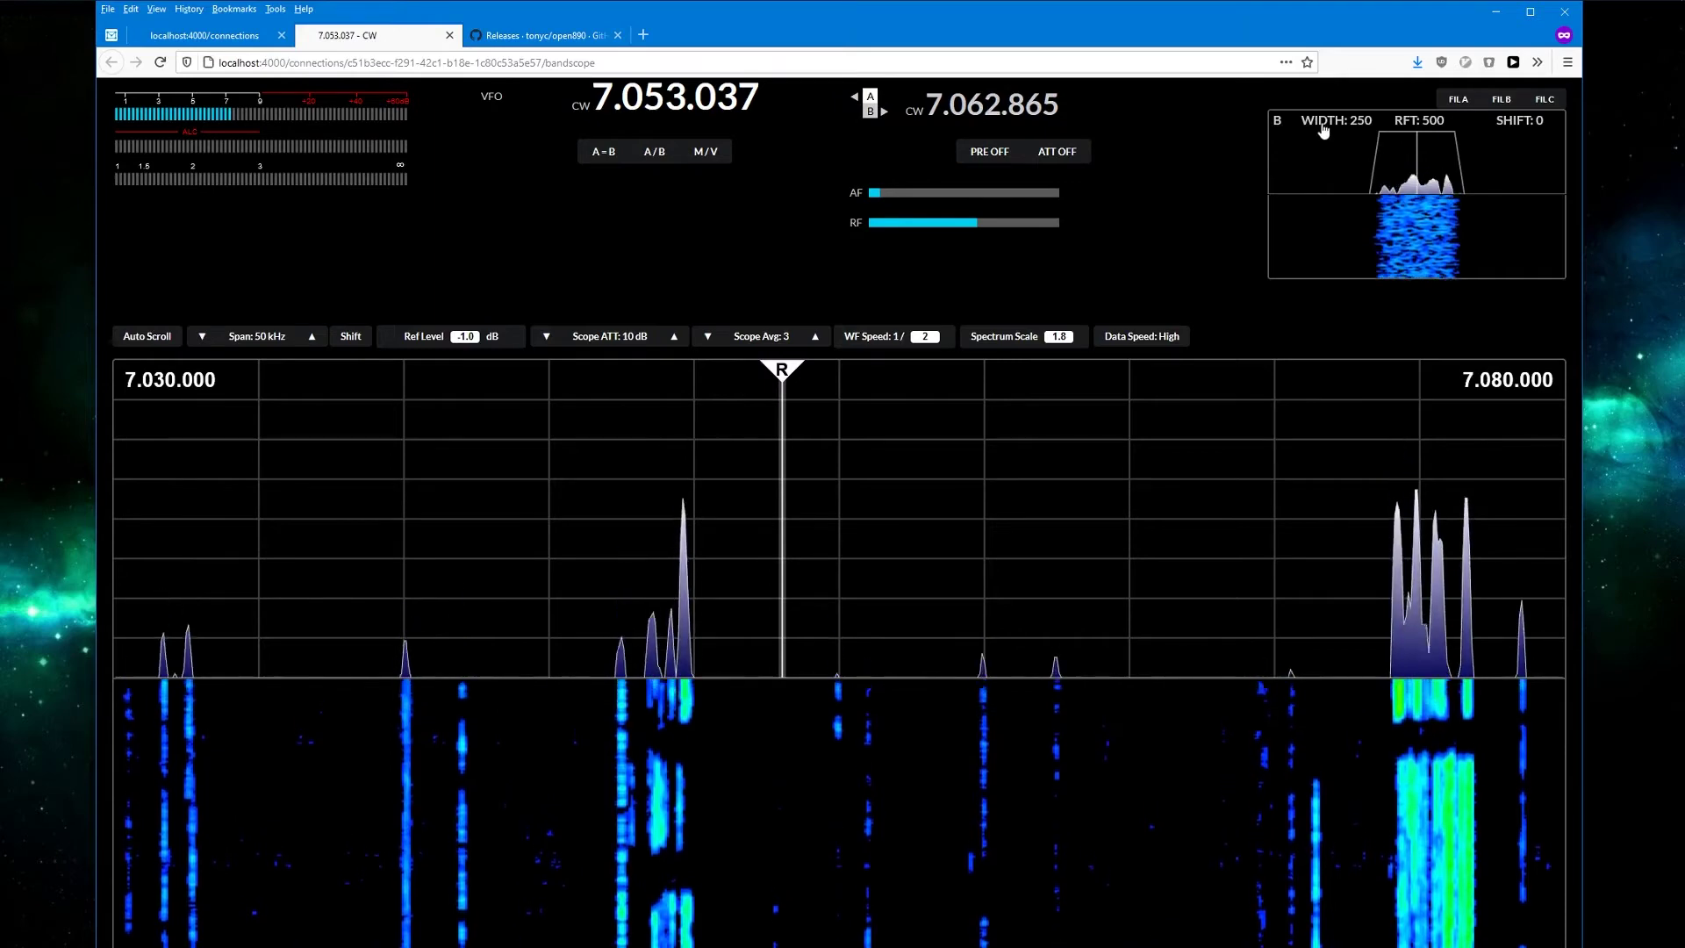
Step: Set the receive filter width to 300
scroll(1381, 128, up, 4)
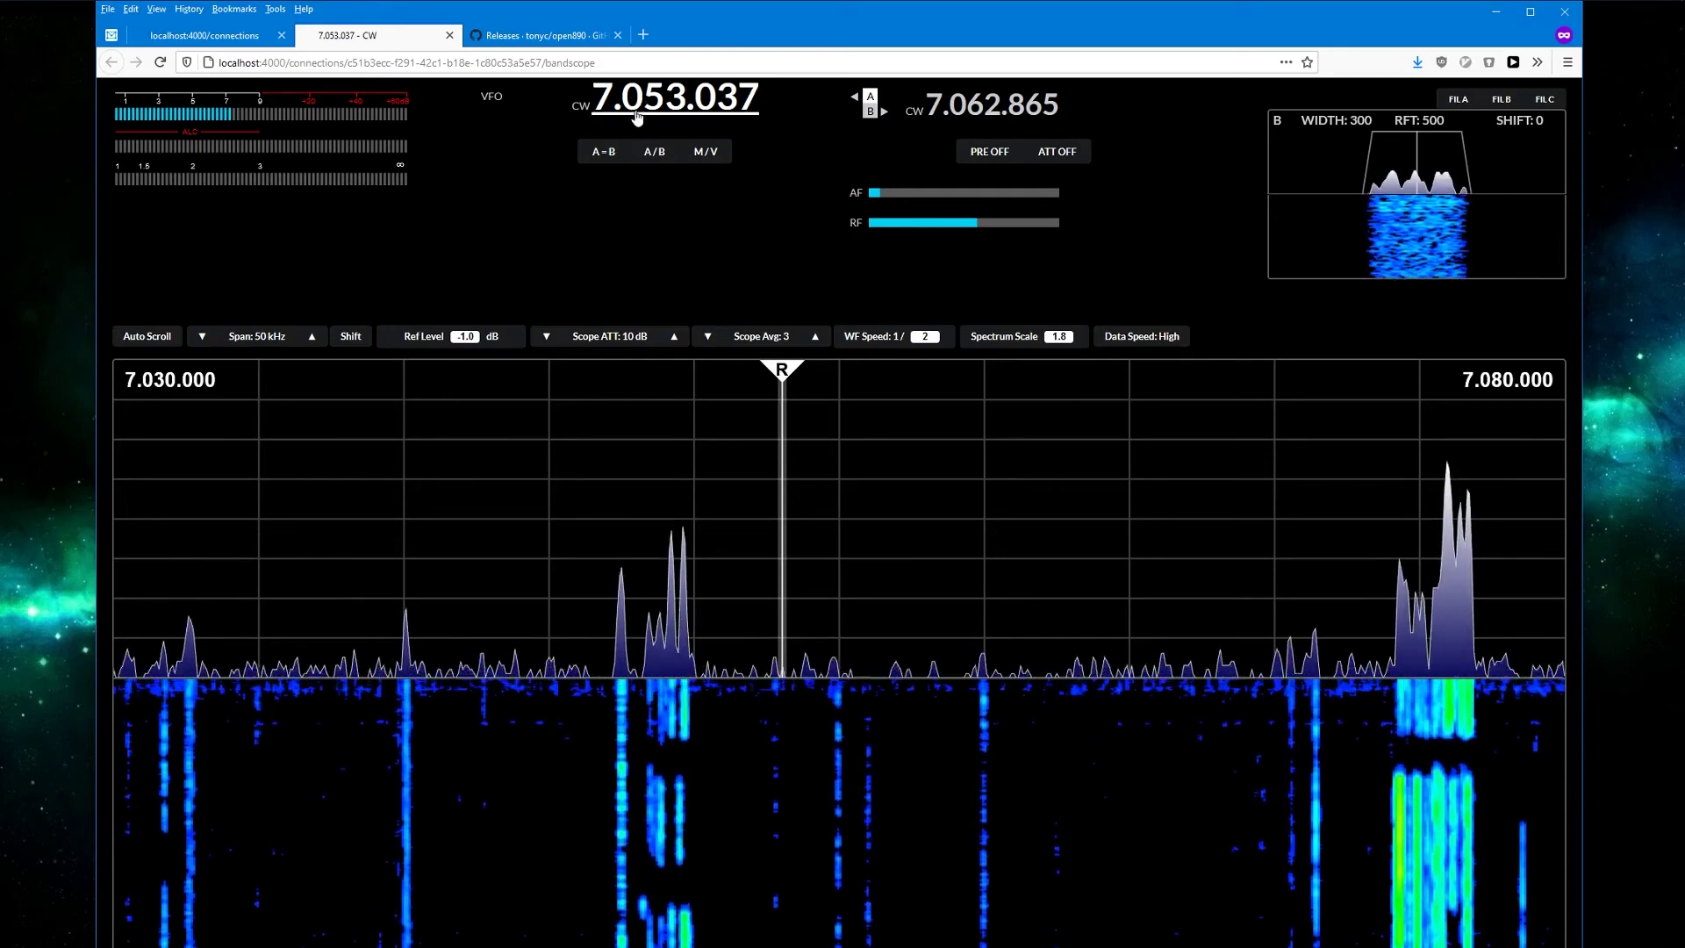
Step: Switch the active VFO to the 14 MHz band, return it to the 7 MHz band, and close the band selection
click(599, 105)
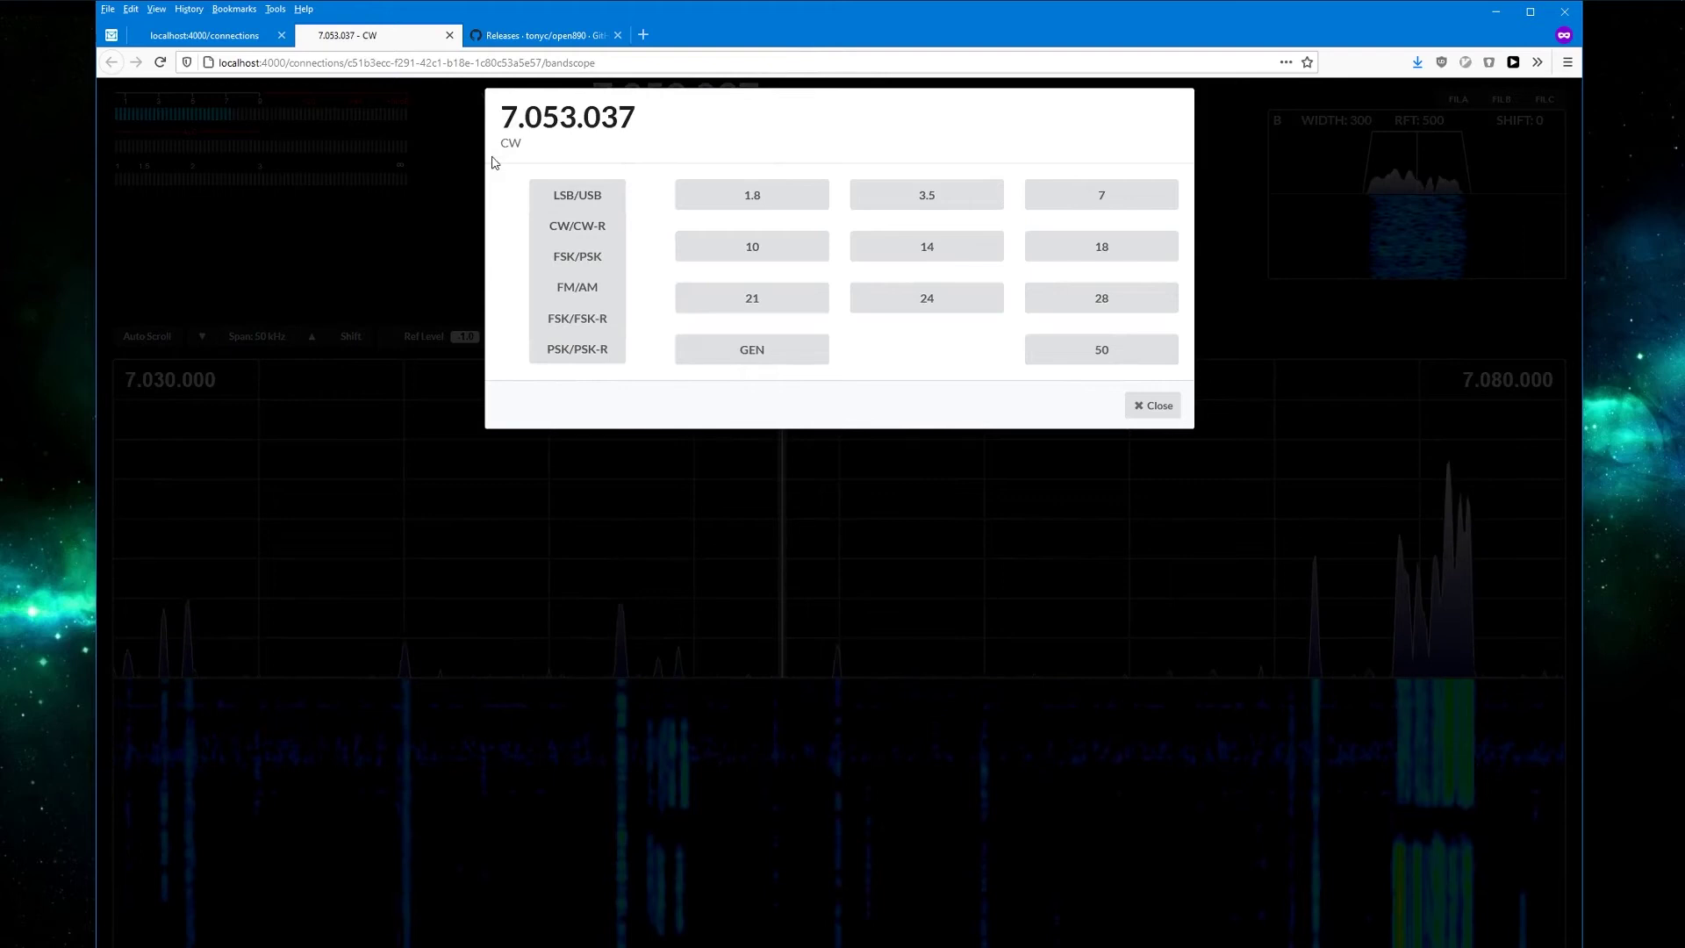
click(903, 250)
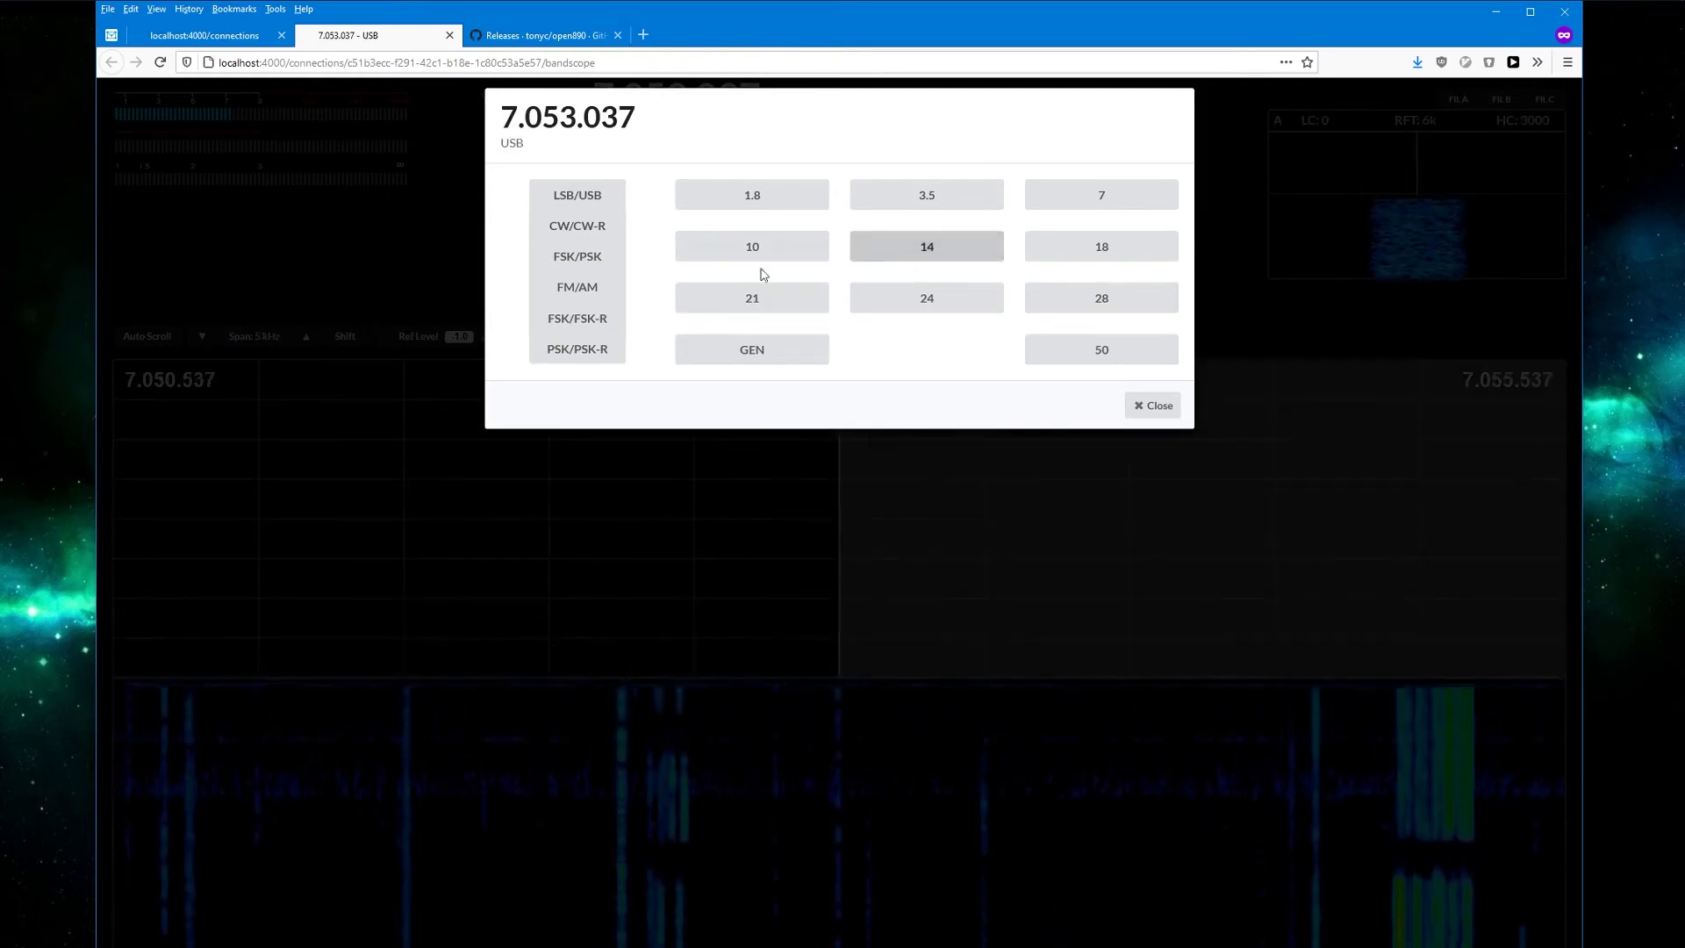
click(584, 211)
click(1091, 204)
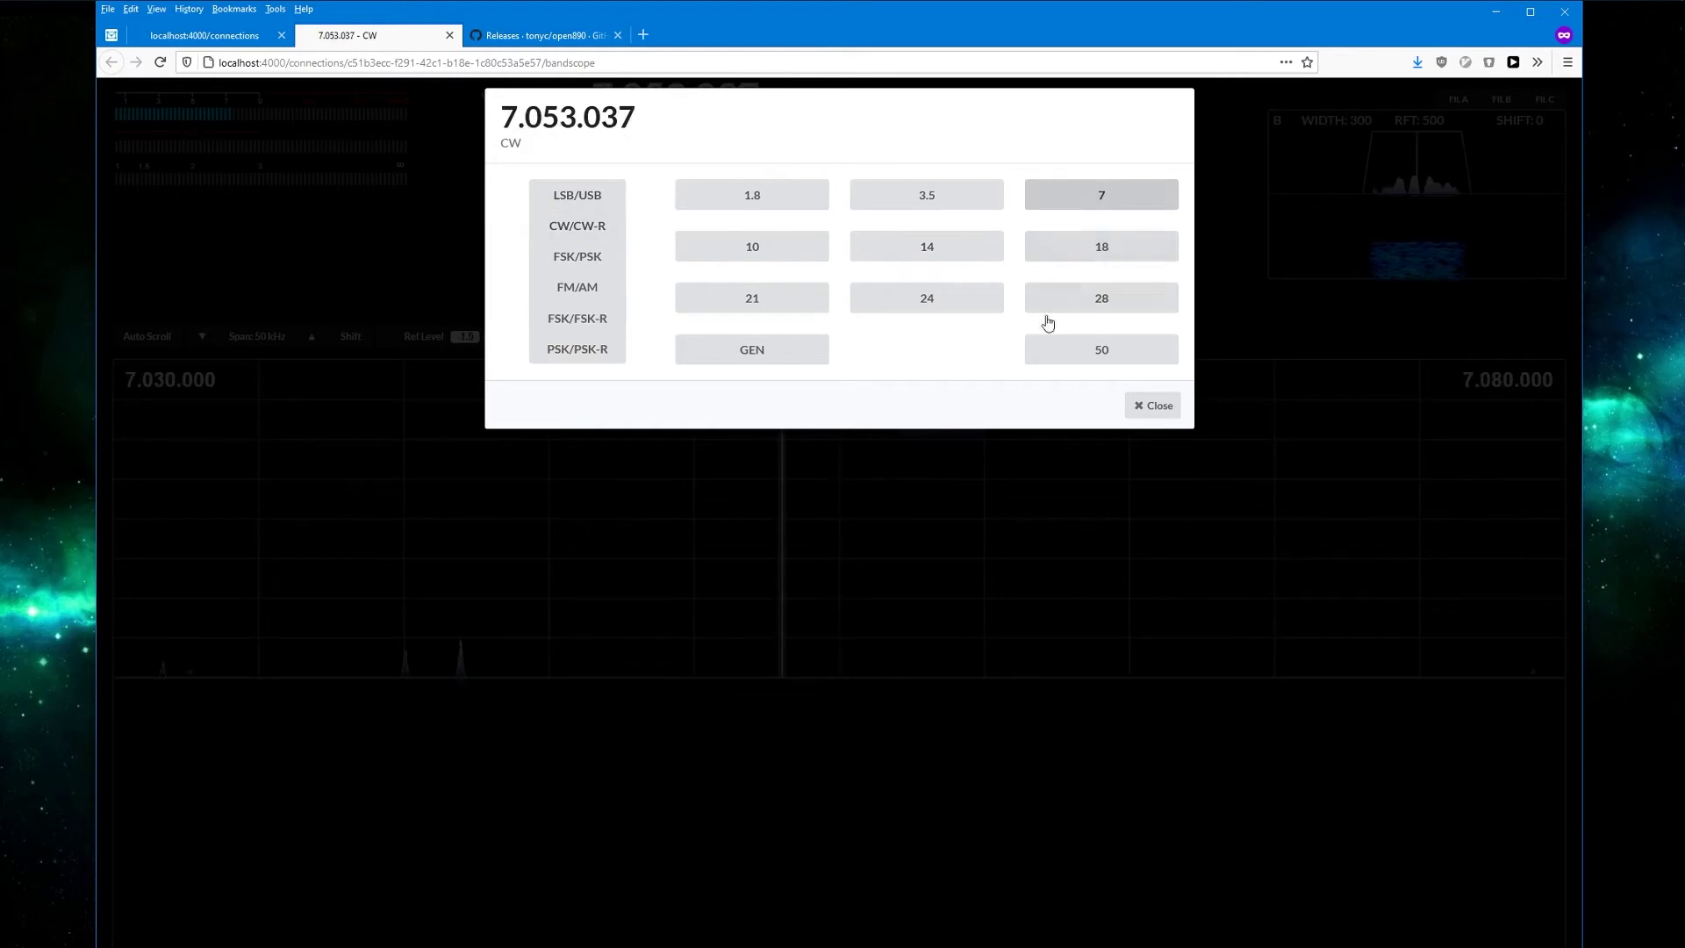
click(1156, 406)
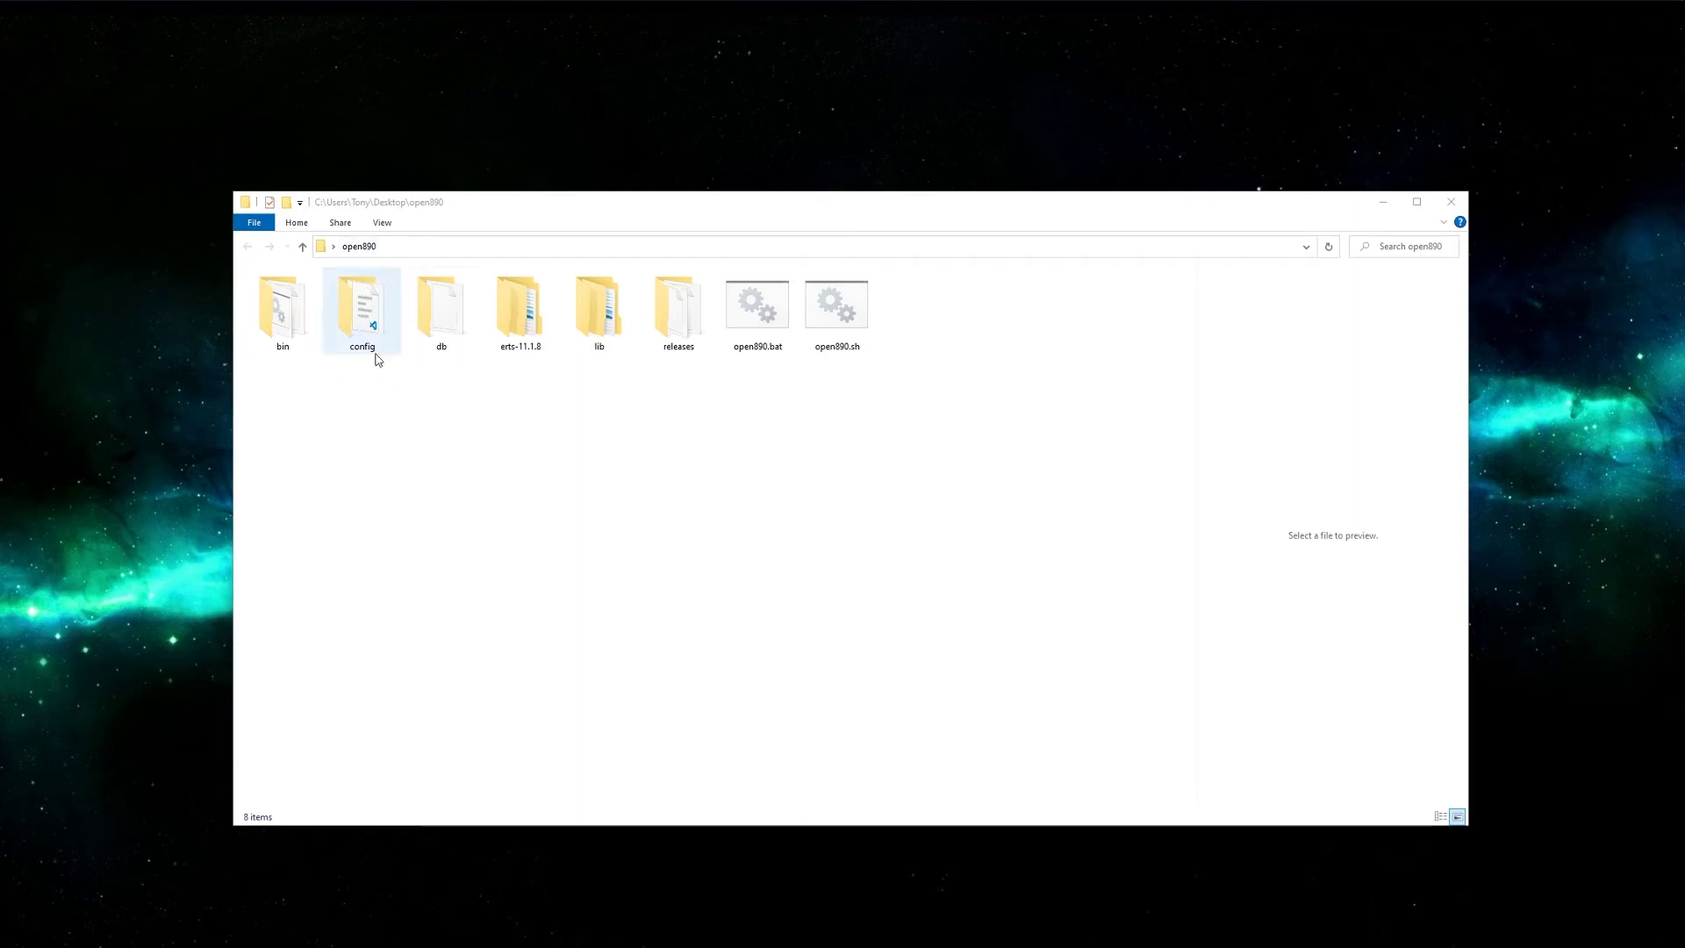
Step: Duplicate example.config.toml inside the open890 config folder and rename the copy config.toml
double_click(367, 322)
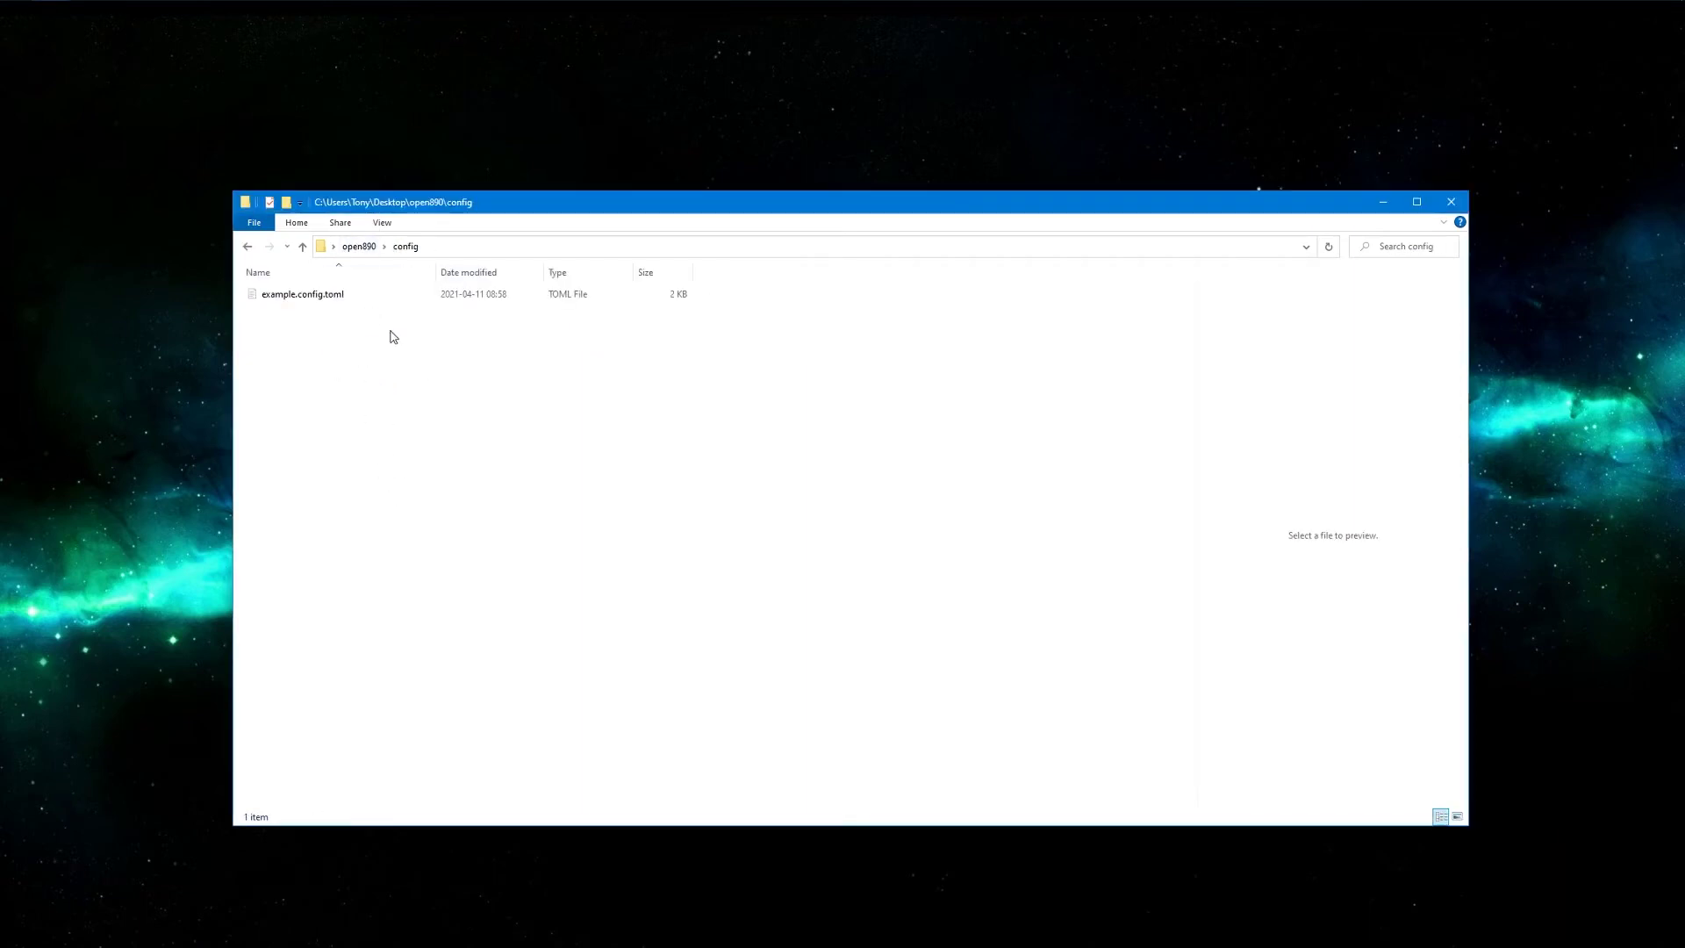
click(302, 301)
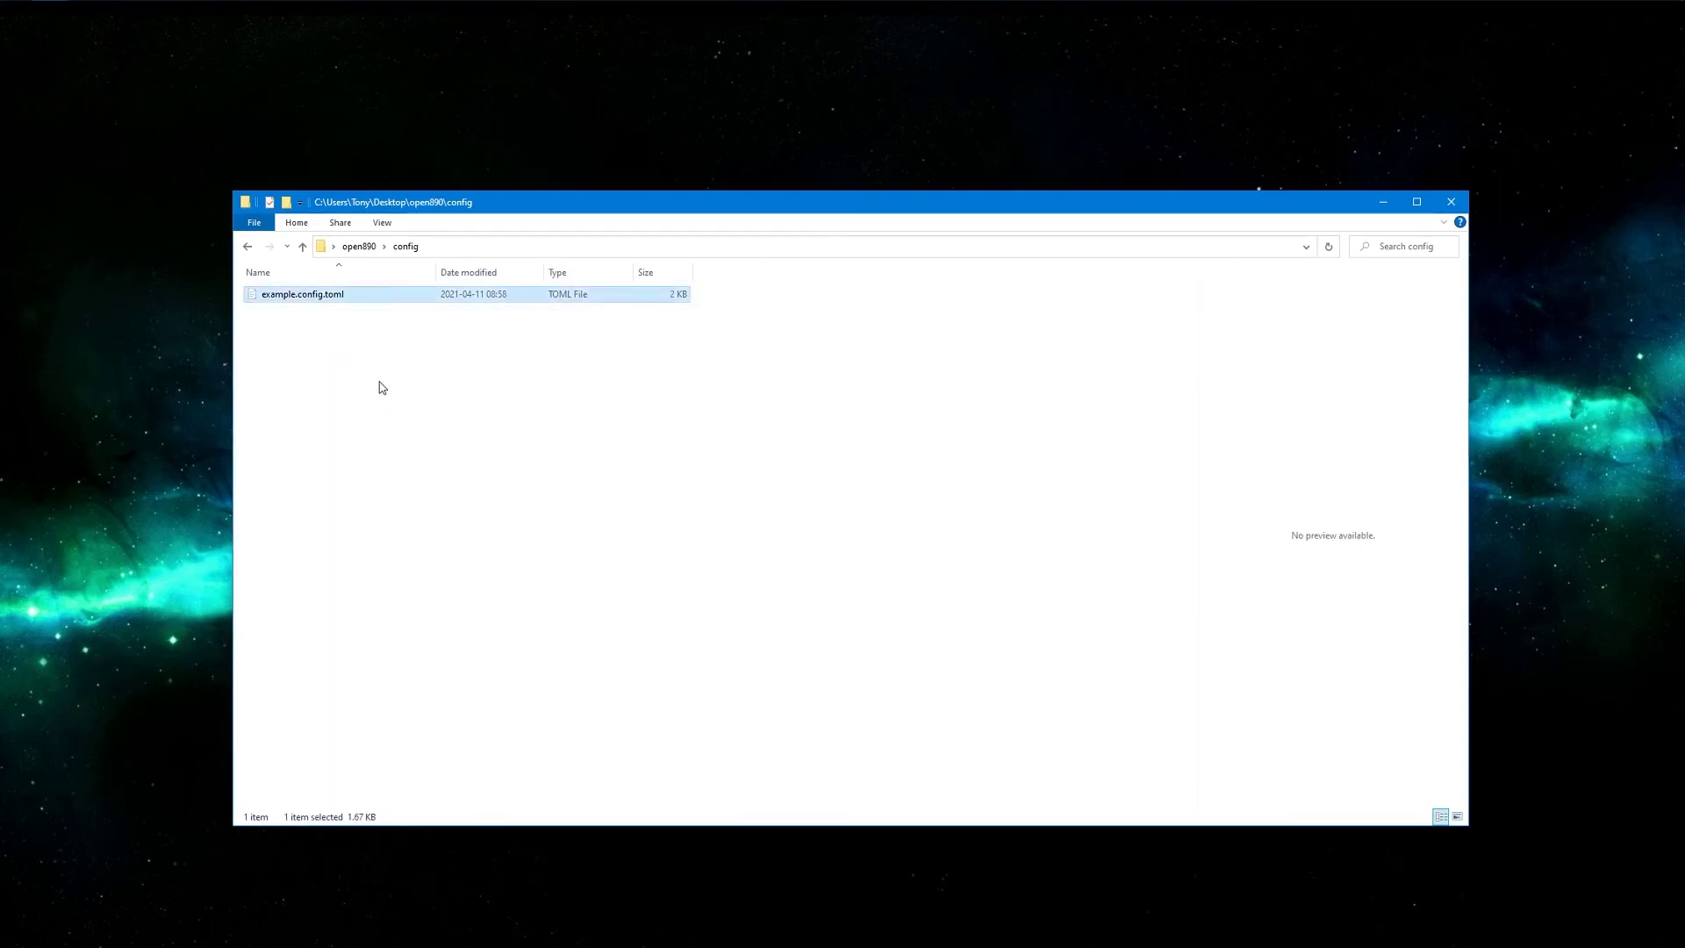
key(ctrl+v)
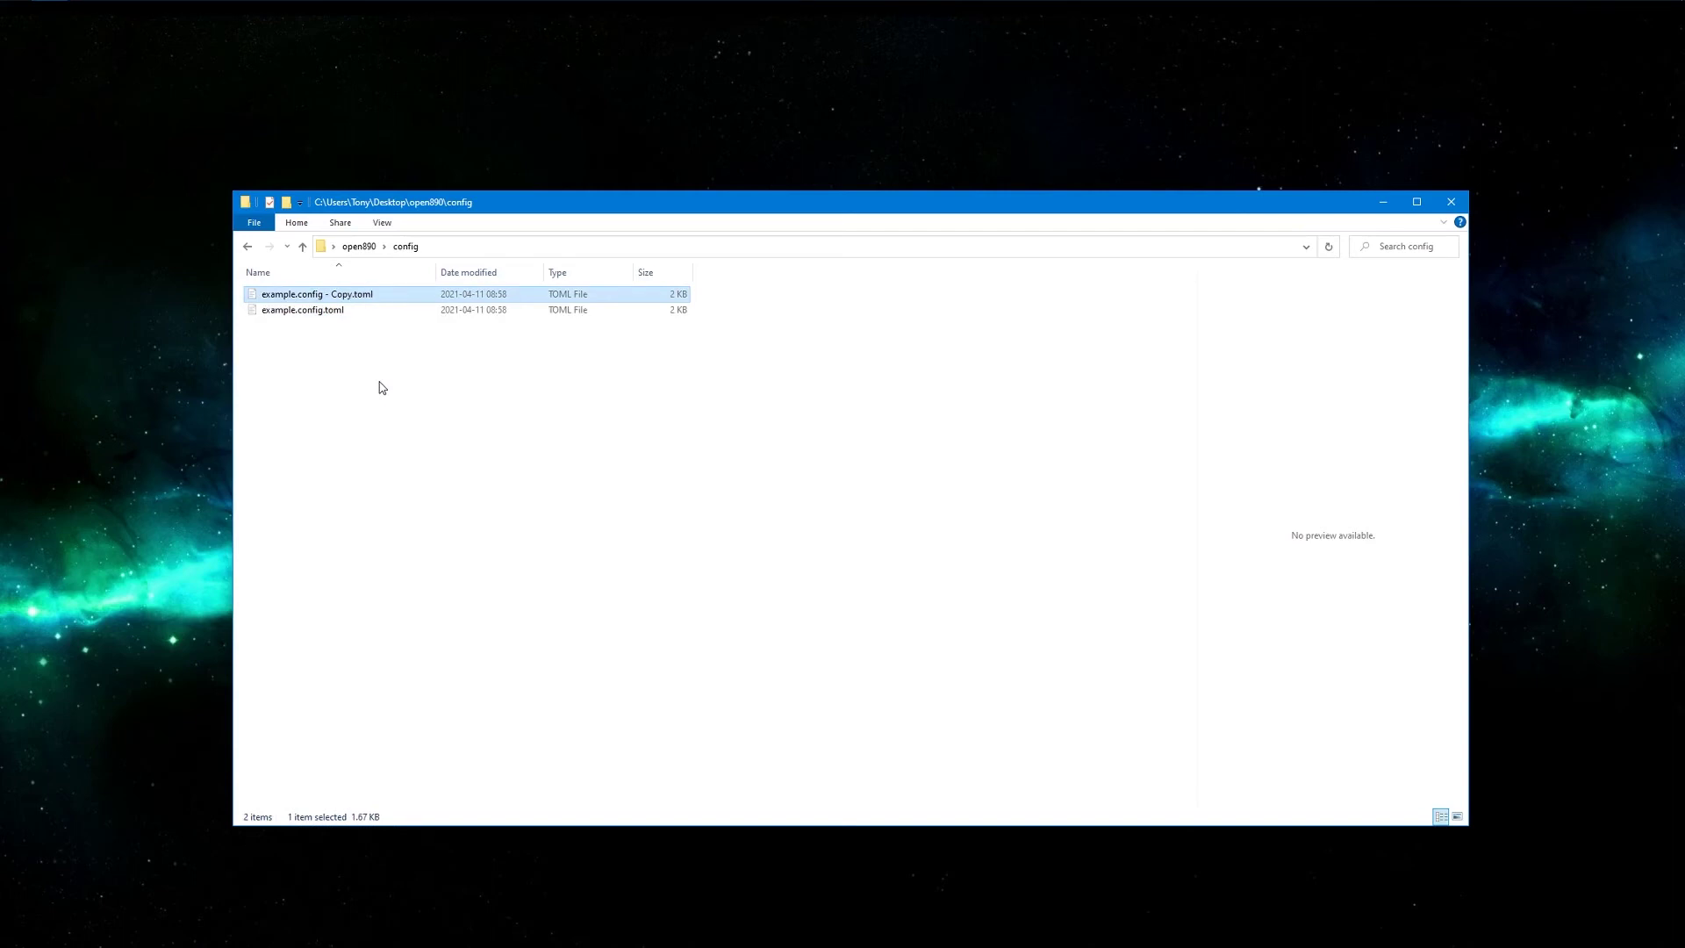
key(F2)
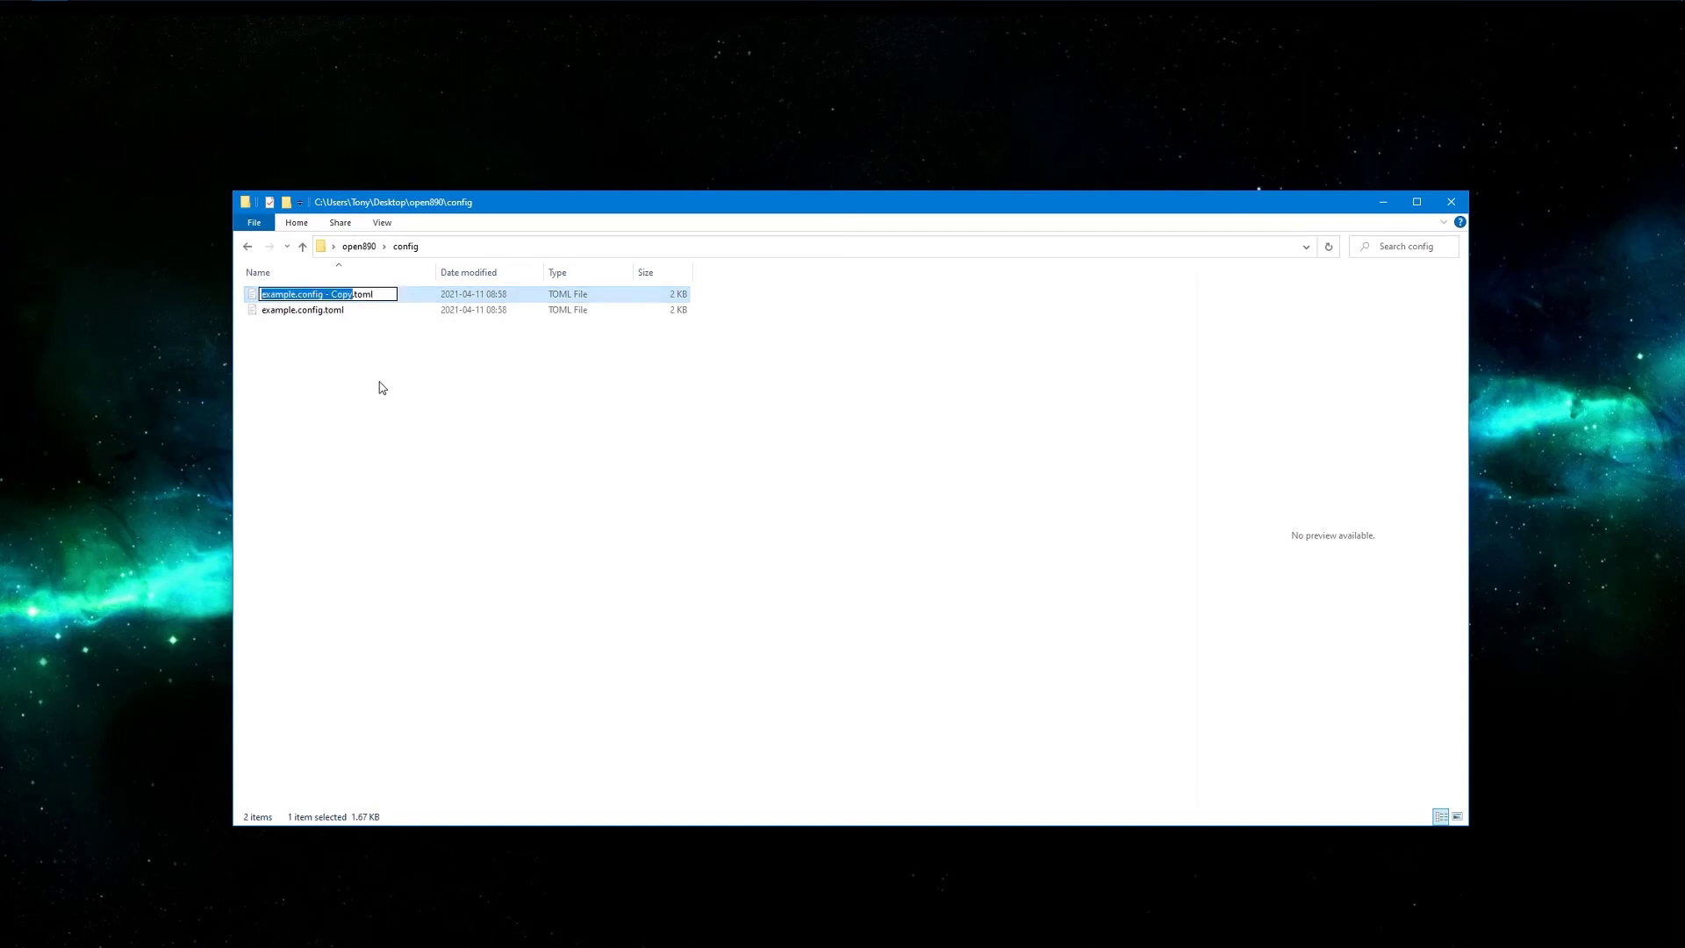
text(confi)
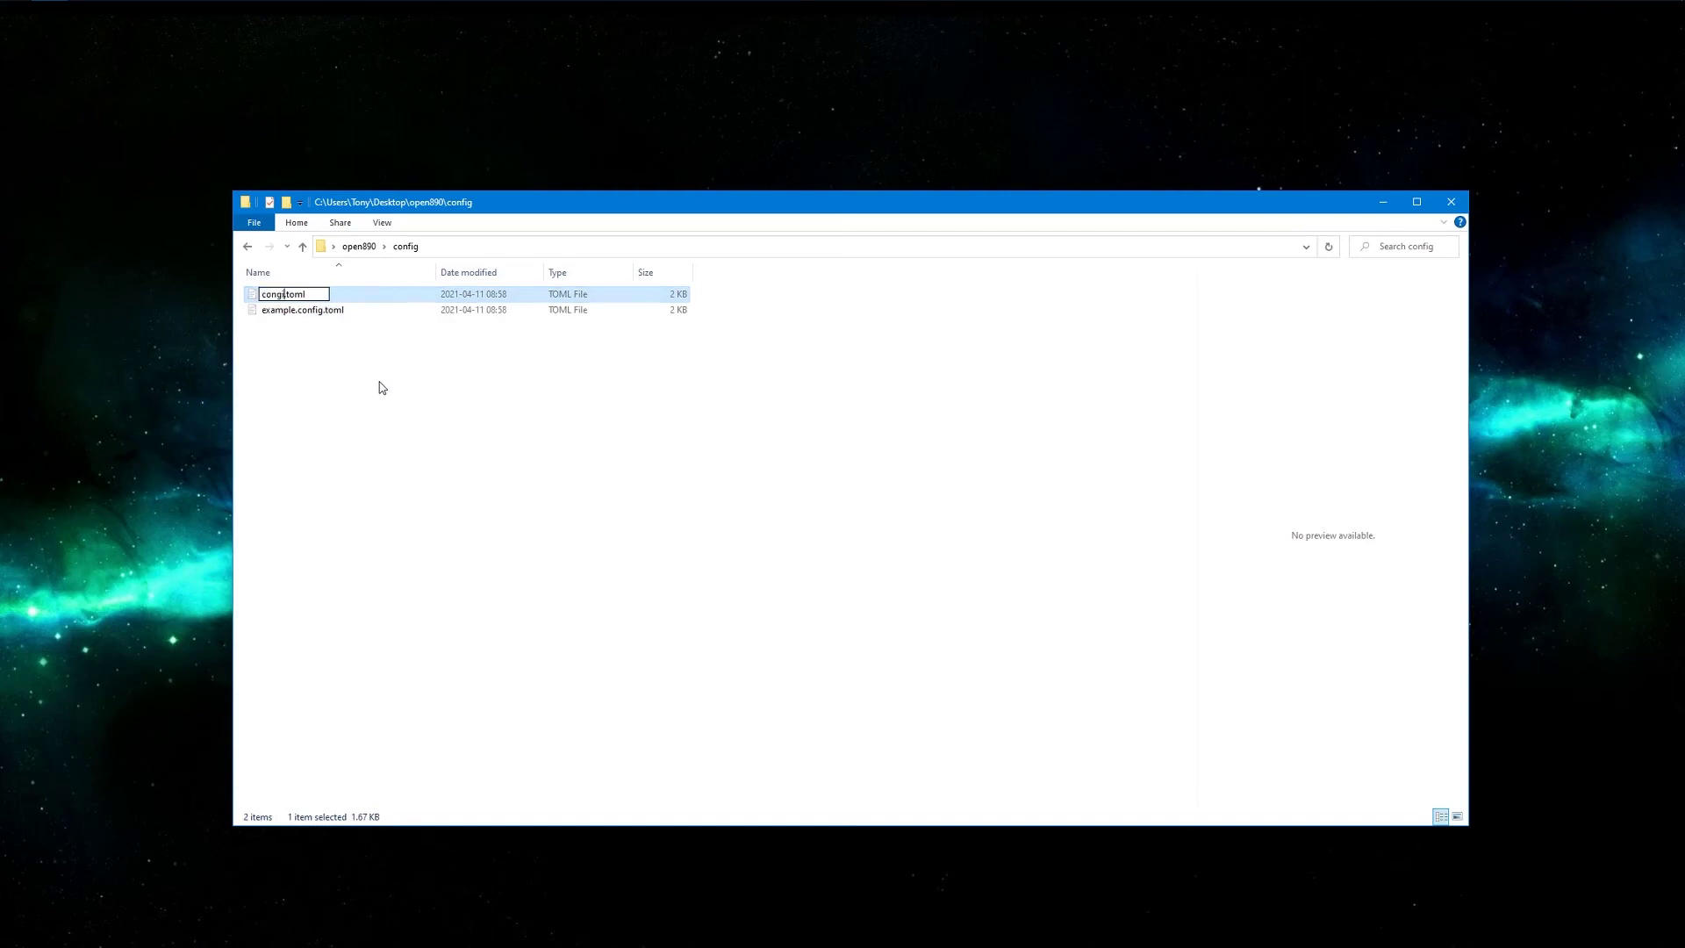
text(g)
key(Return)
Step: Open config.toml in Visual Studio Code and widen the editor window
right_click(279, 297)
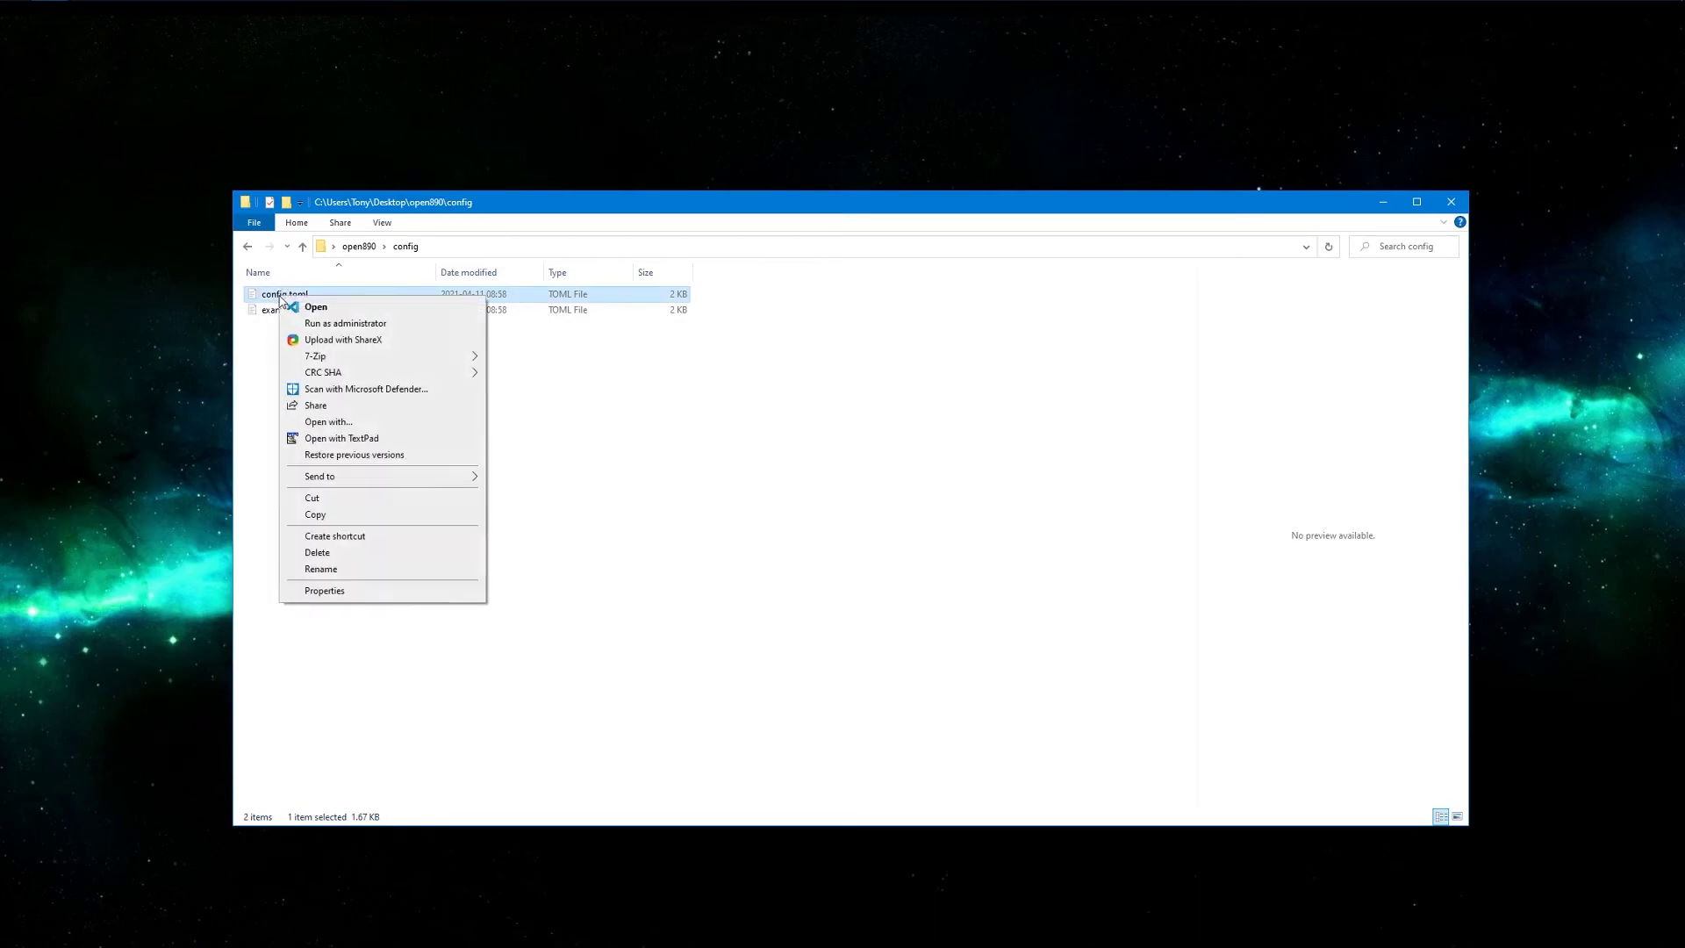
click(324, 309)
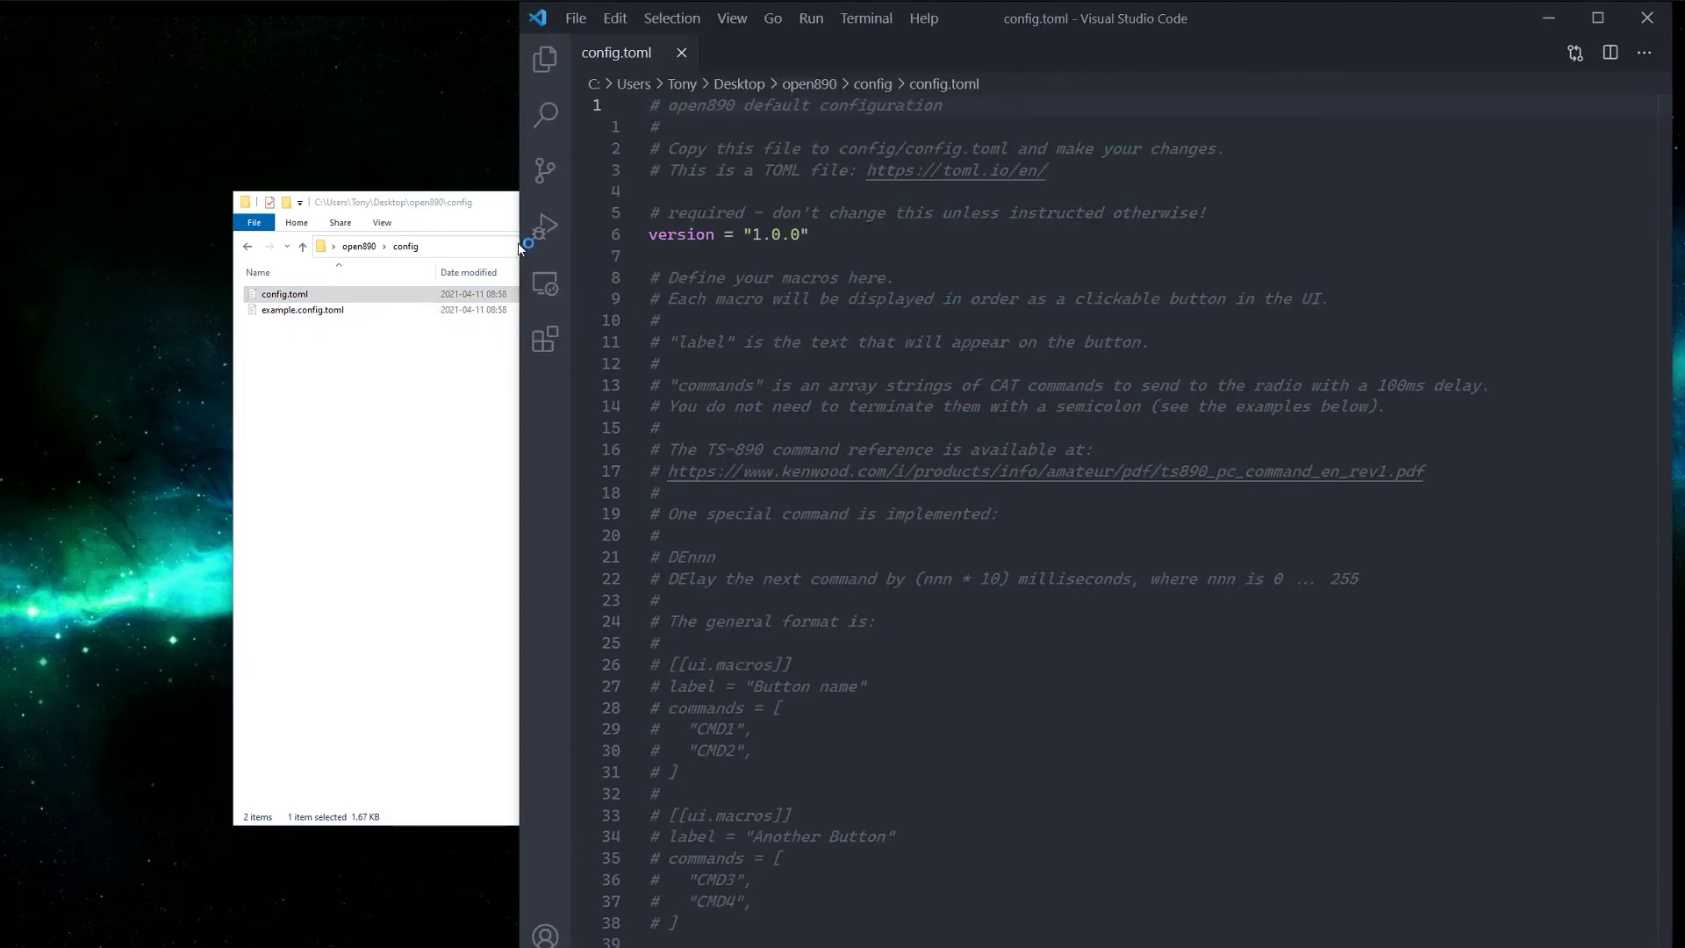
drag(521, 234, 199, 234)
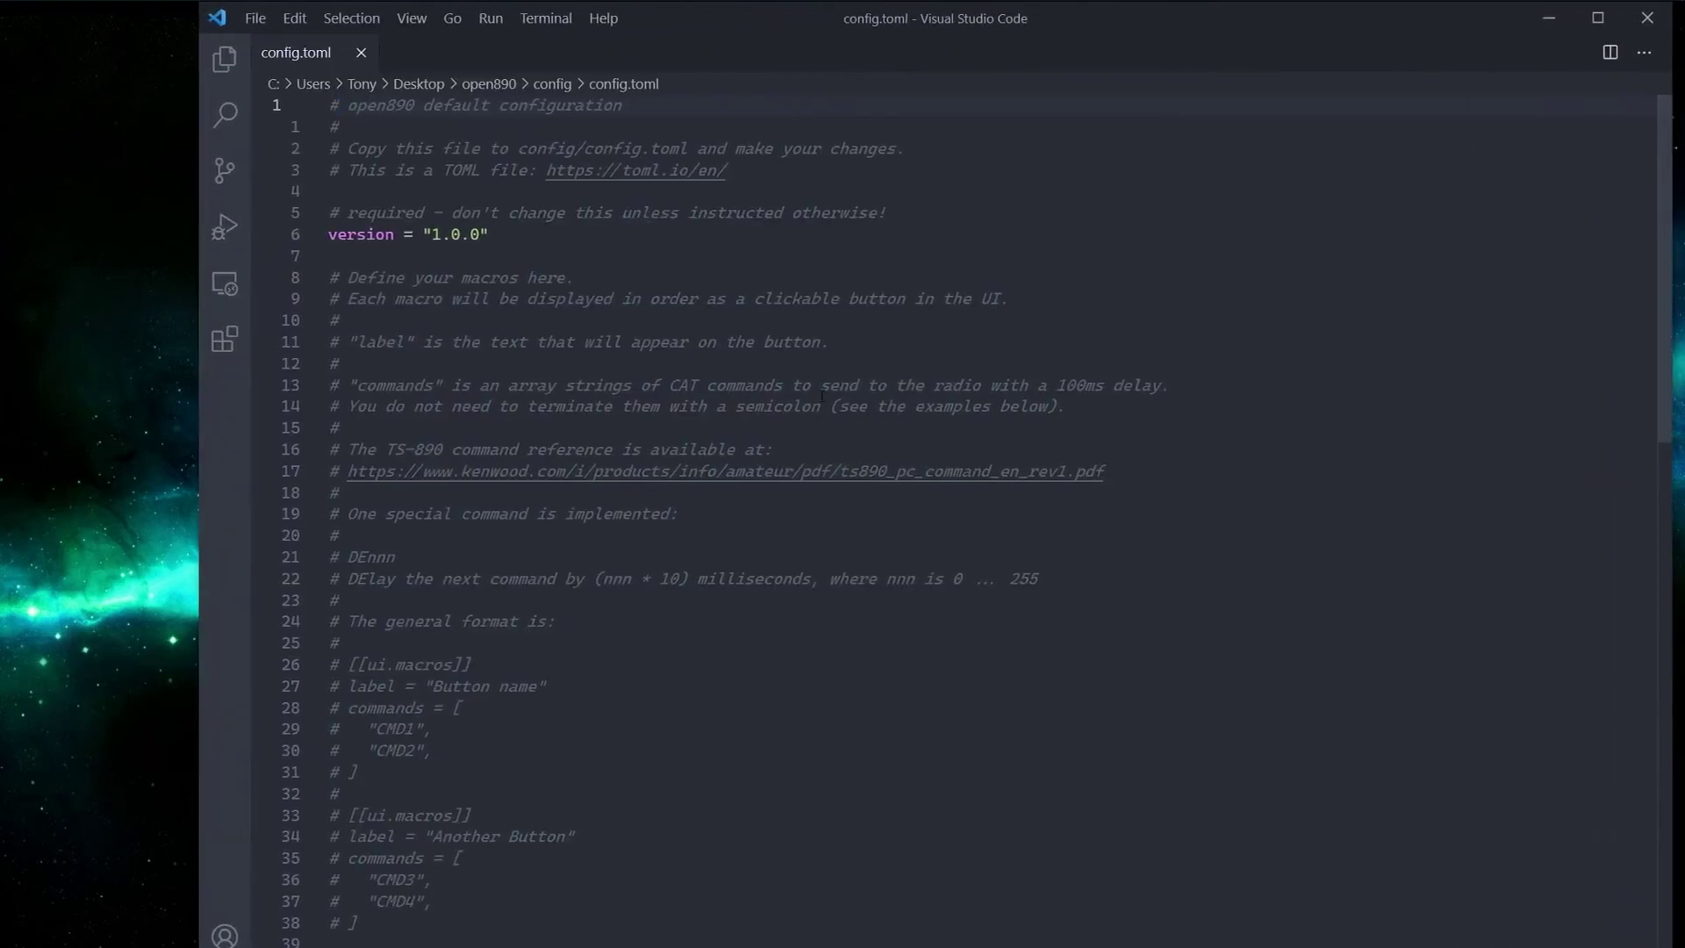
Step: Examine the macro format notes in config.toml and the command list of the 40m SKCC CW macro
scroll(821, 396, down, 2)
scroll(833, 395, up, 2)
scroll(851, 391, down, 5)
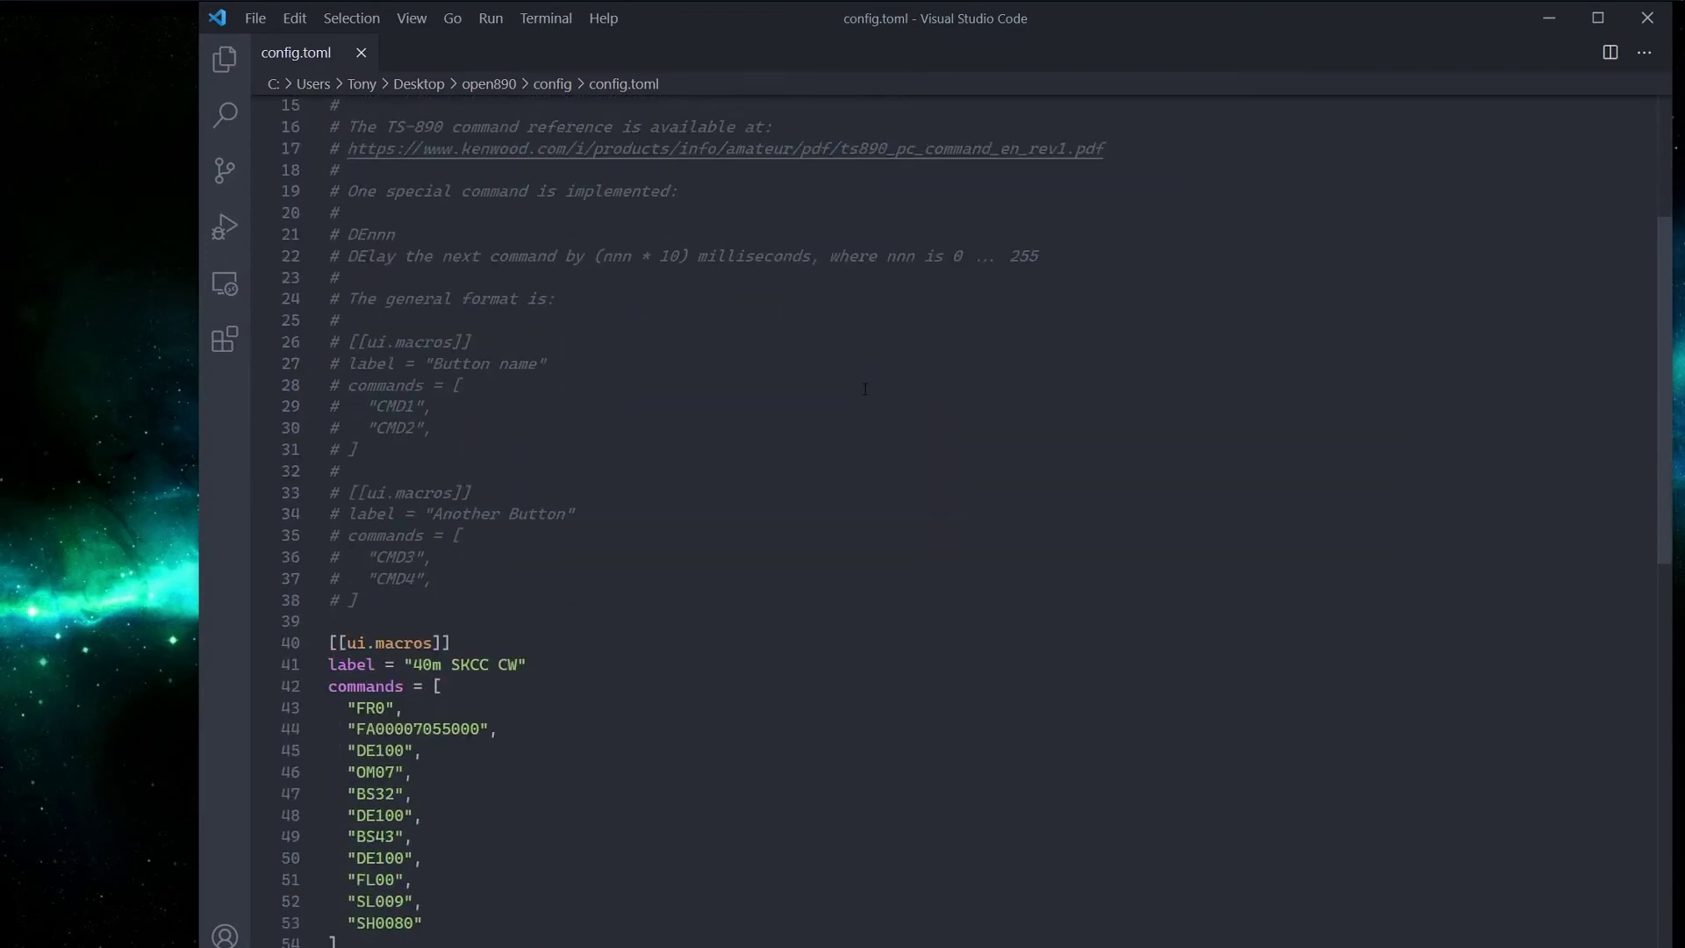
scroll(867, 389, down, 4)
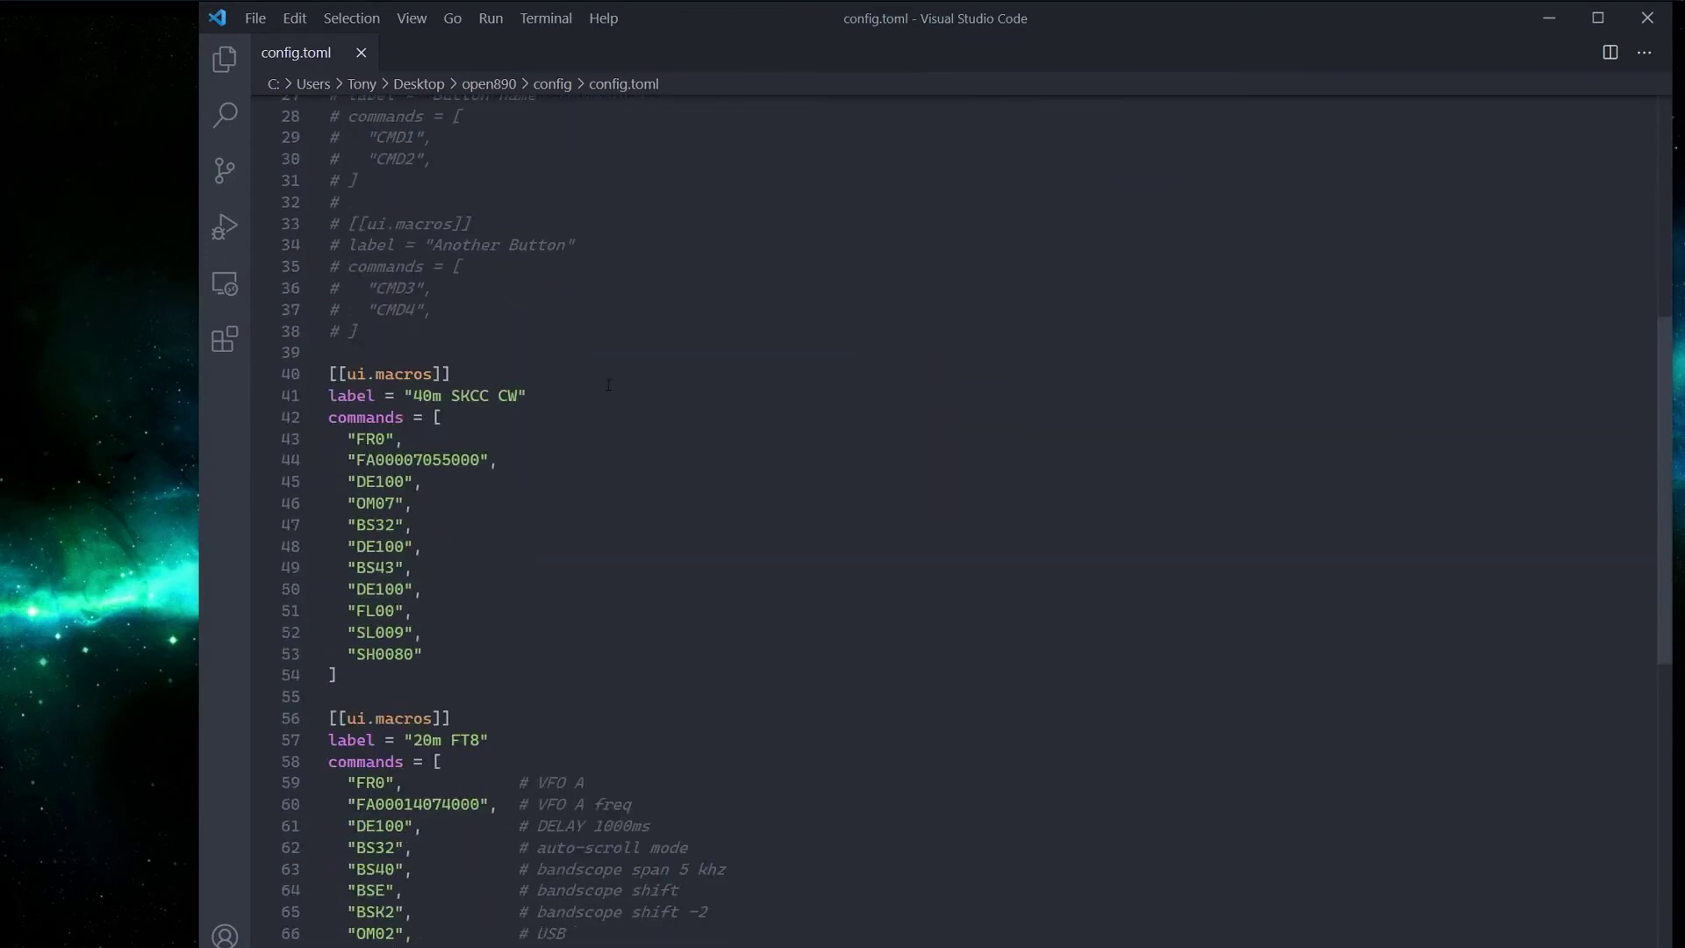
scroll(614, 403, down, 2)
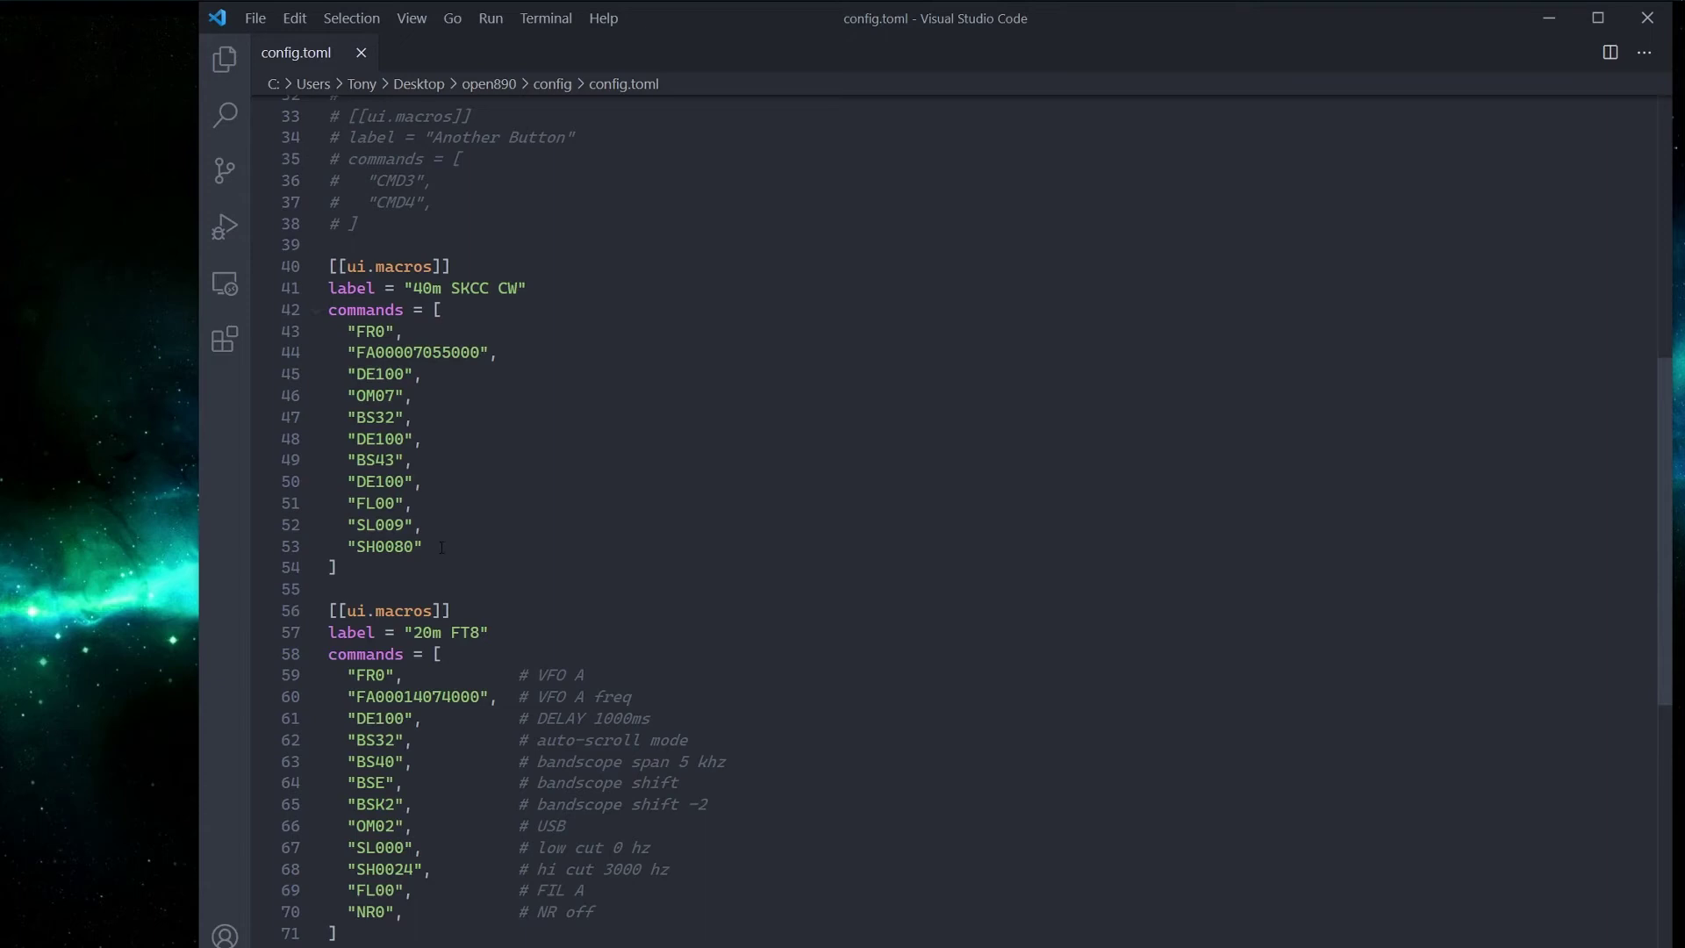
drag(441, 547, 318, 331)
click(418, 438)
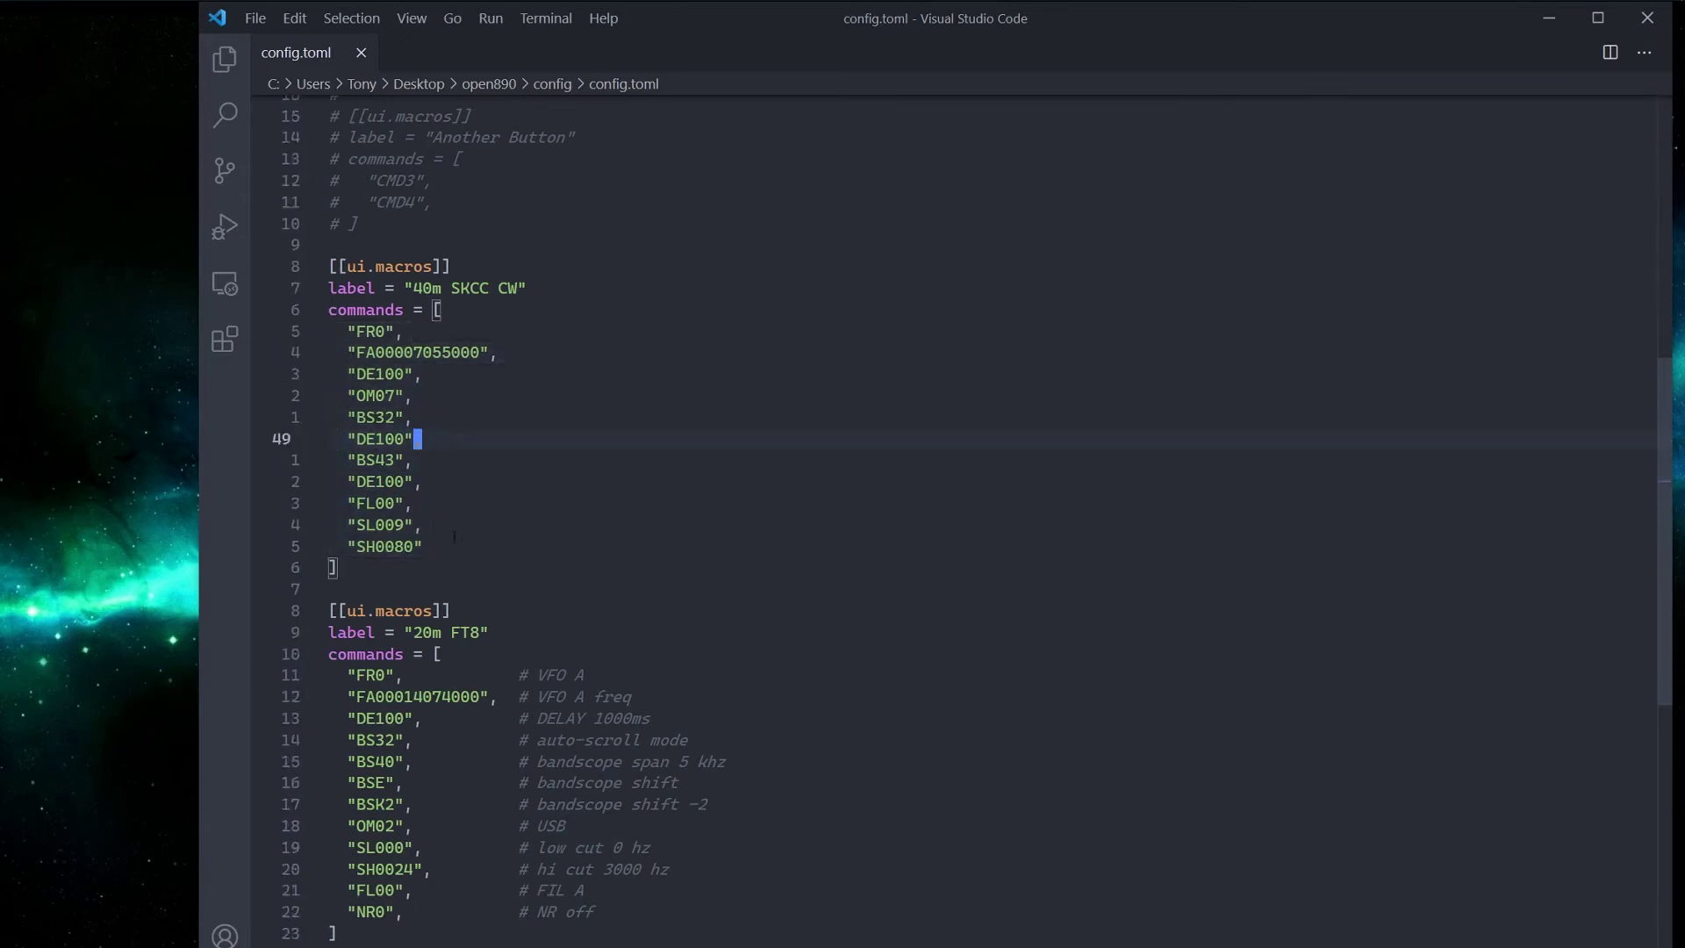
drag(474, 546, 219, 331)
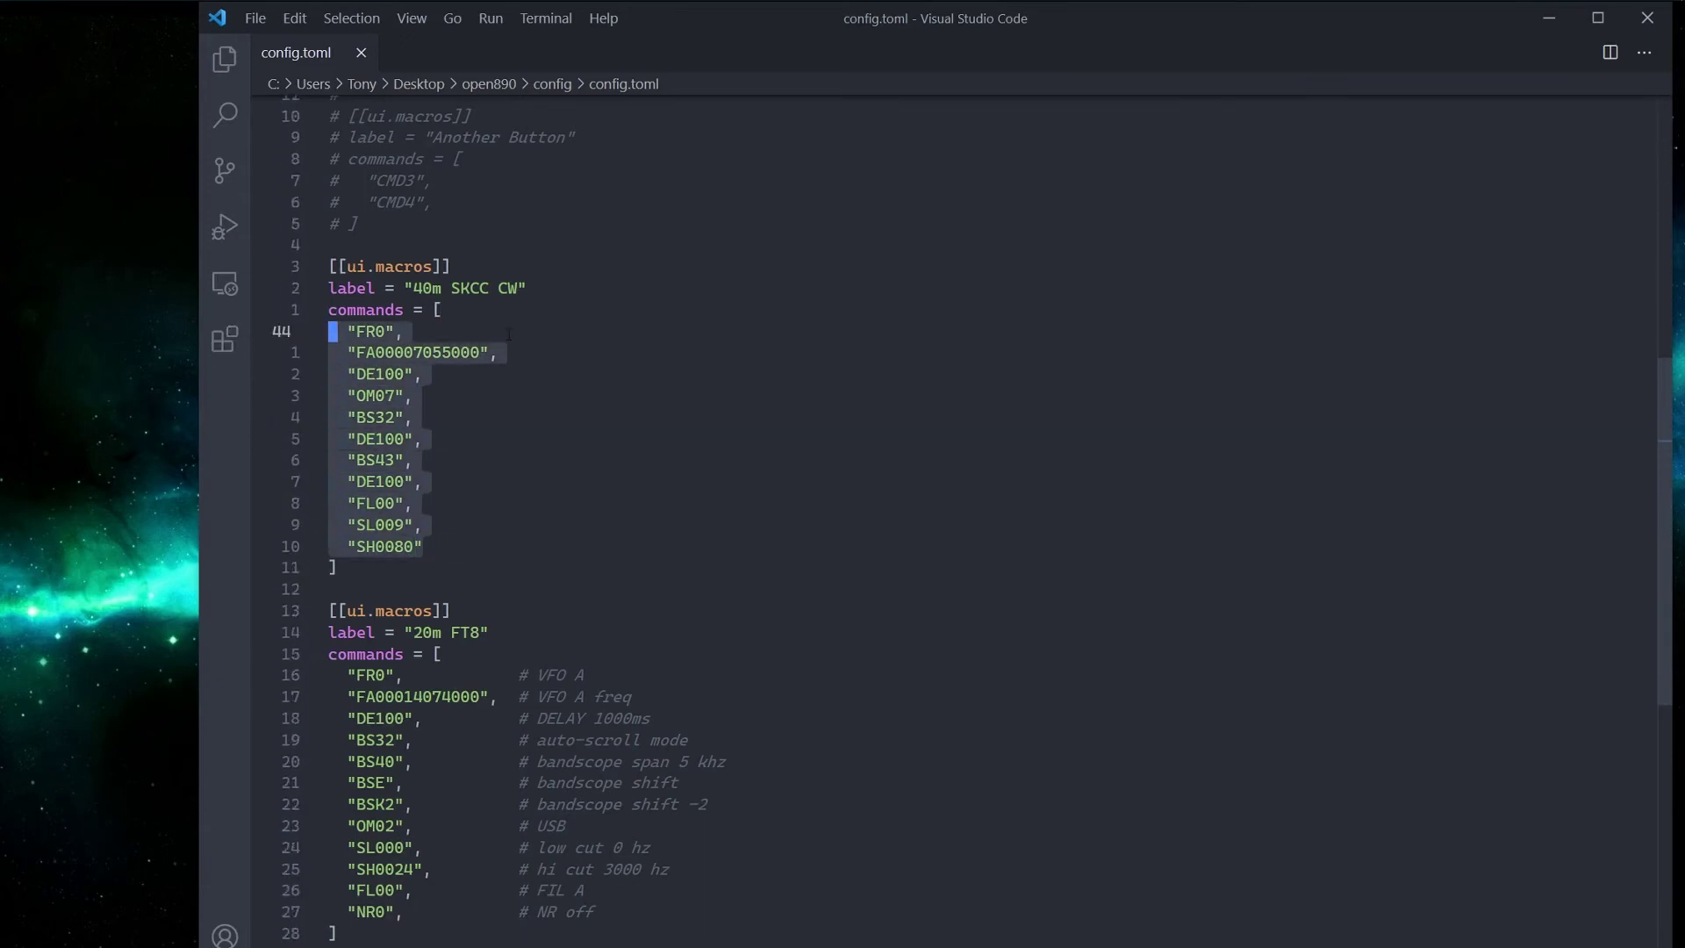
click(648, 425)
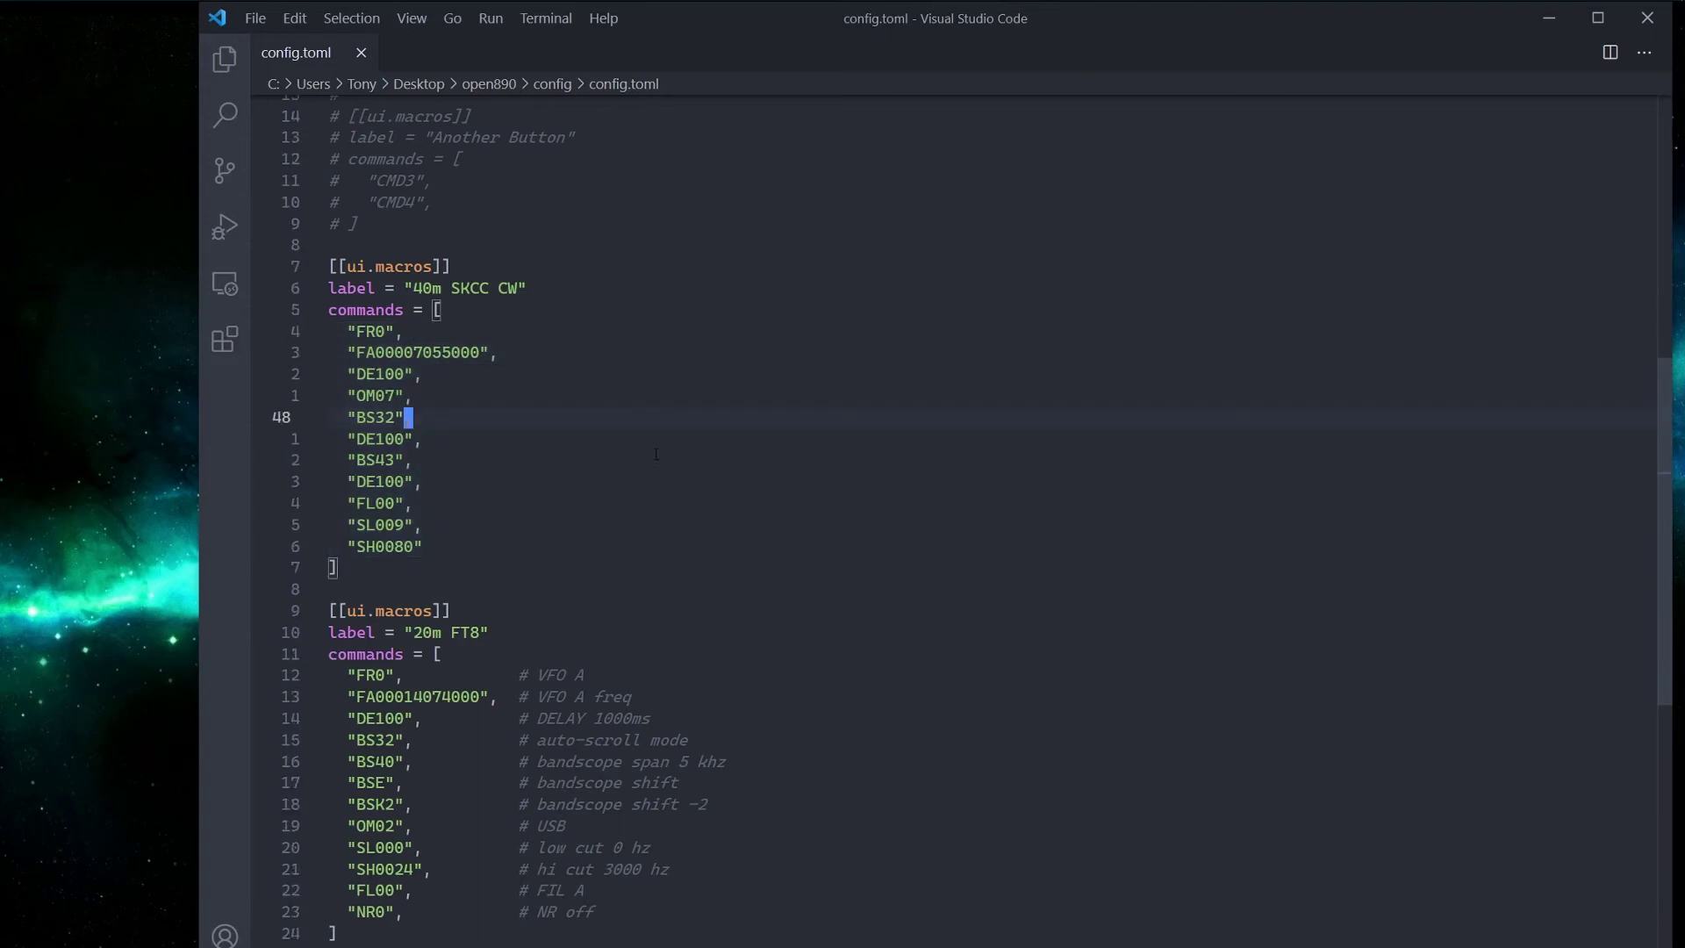
Step: Highlight the TS-890 command reference link in the configuration comments
scroll(656, 454, up, 11)
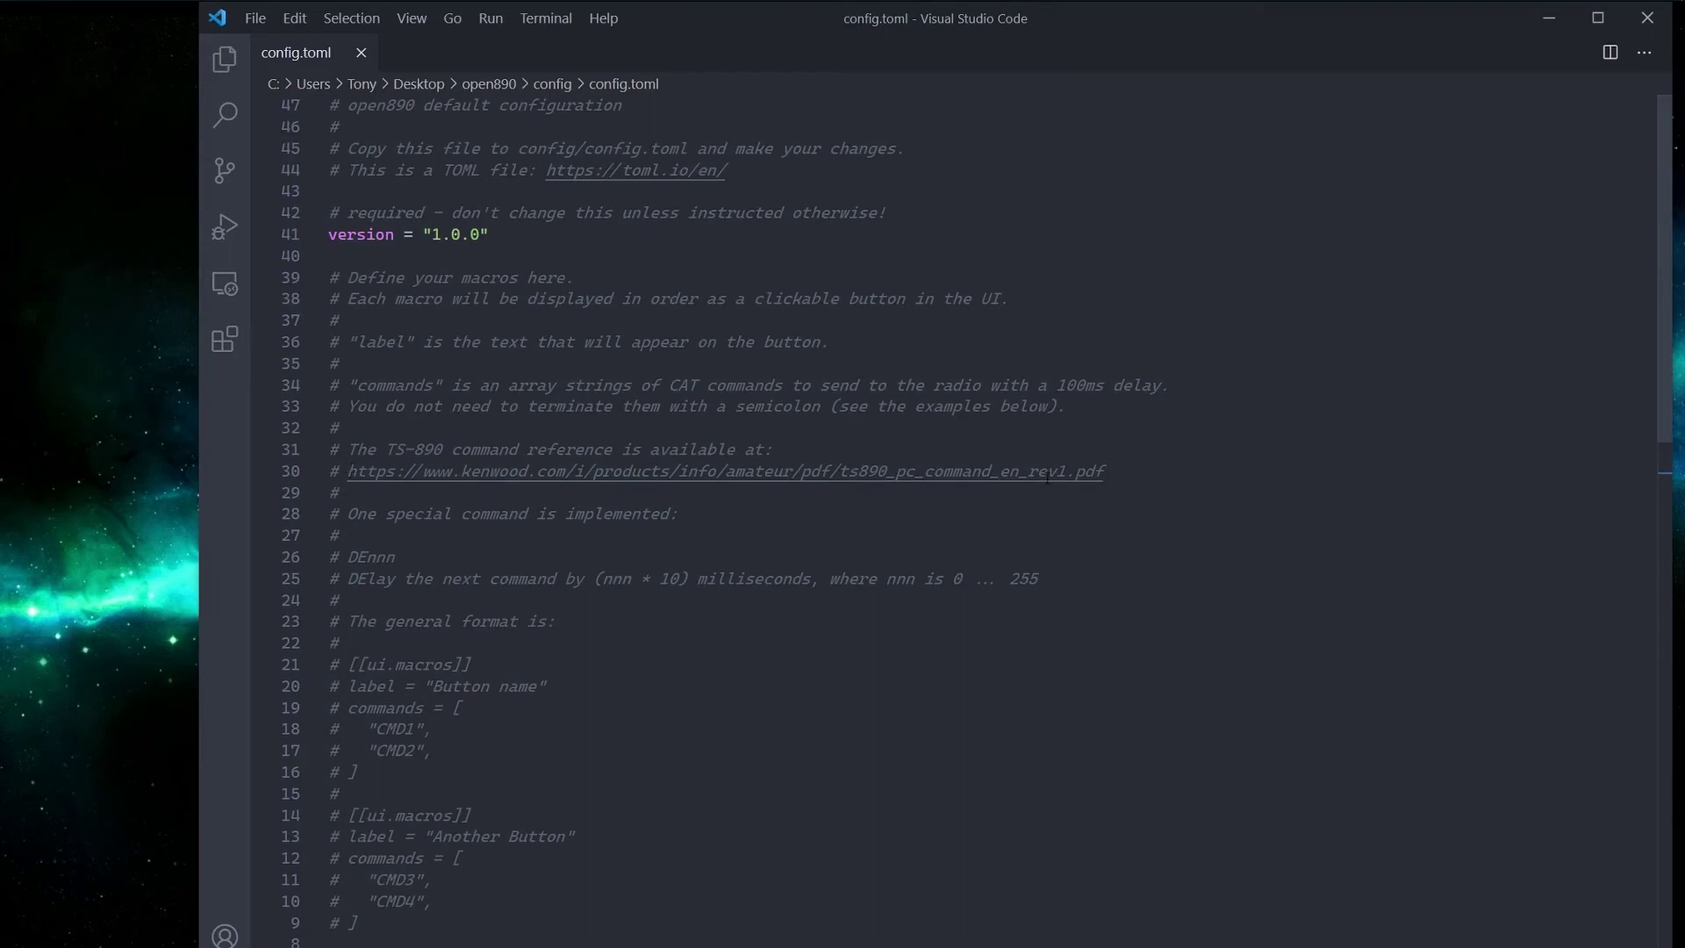
drag(1110, 476, 342, 472)
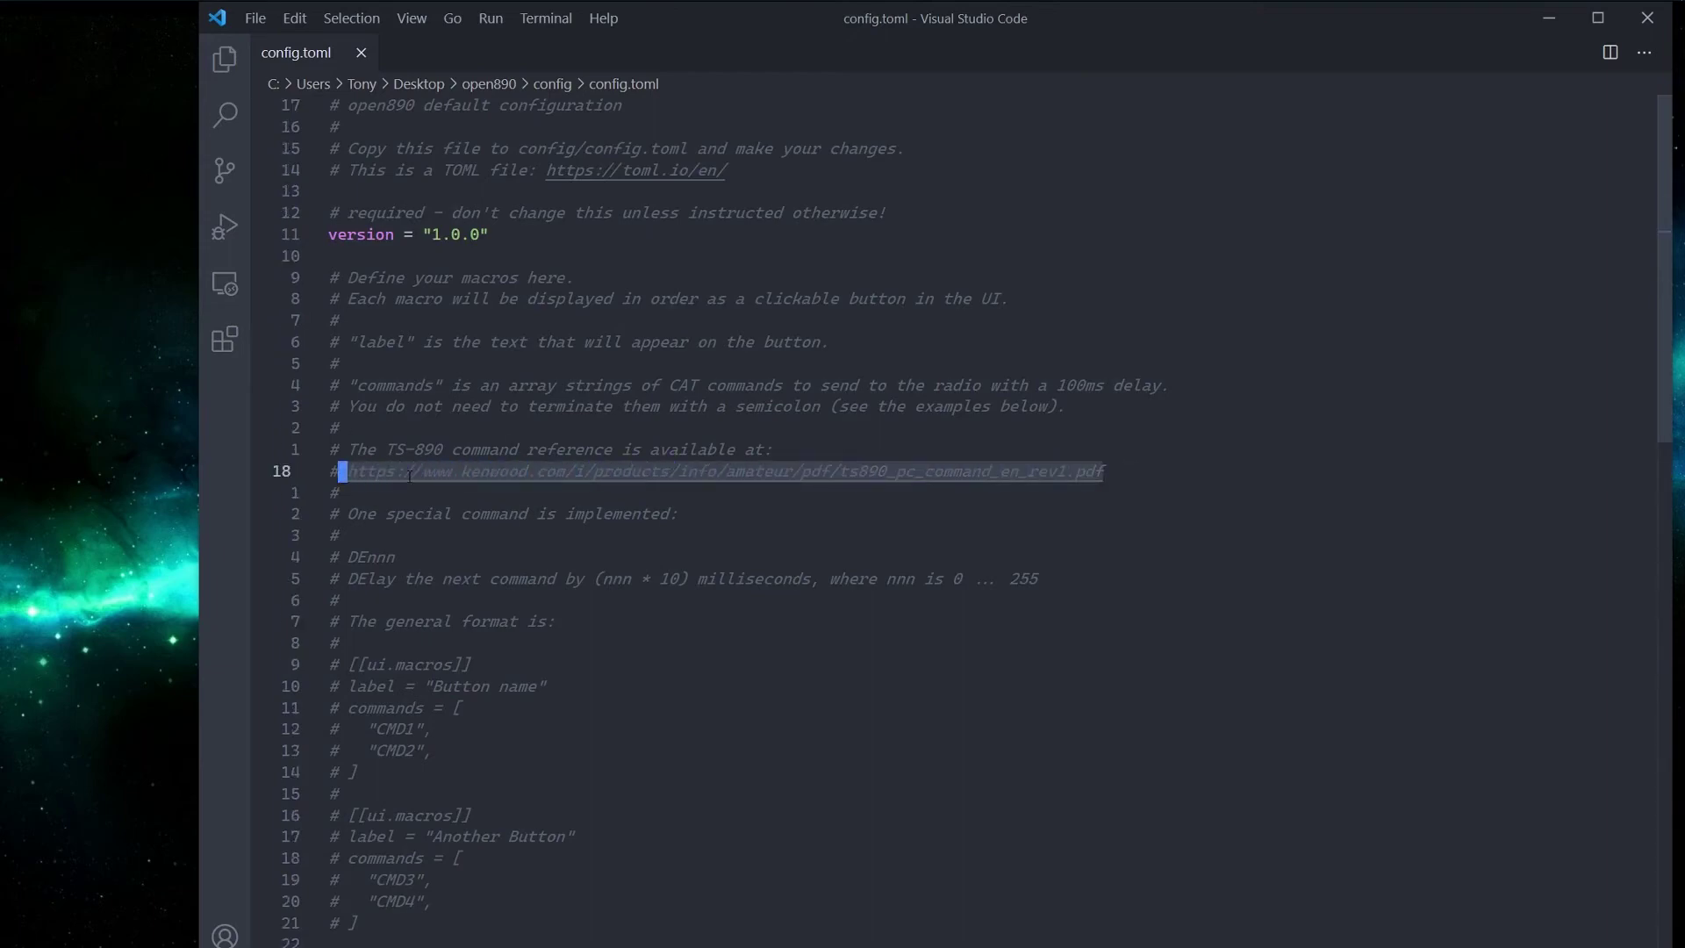
Step: Examine the 40m SKCC CW macro's VFO frequency command and the label and commented commands of the 20m FT8 macro
scroll(724, 456, down, 7)
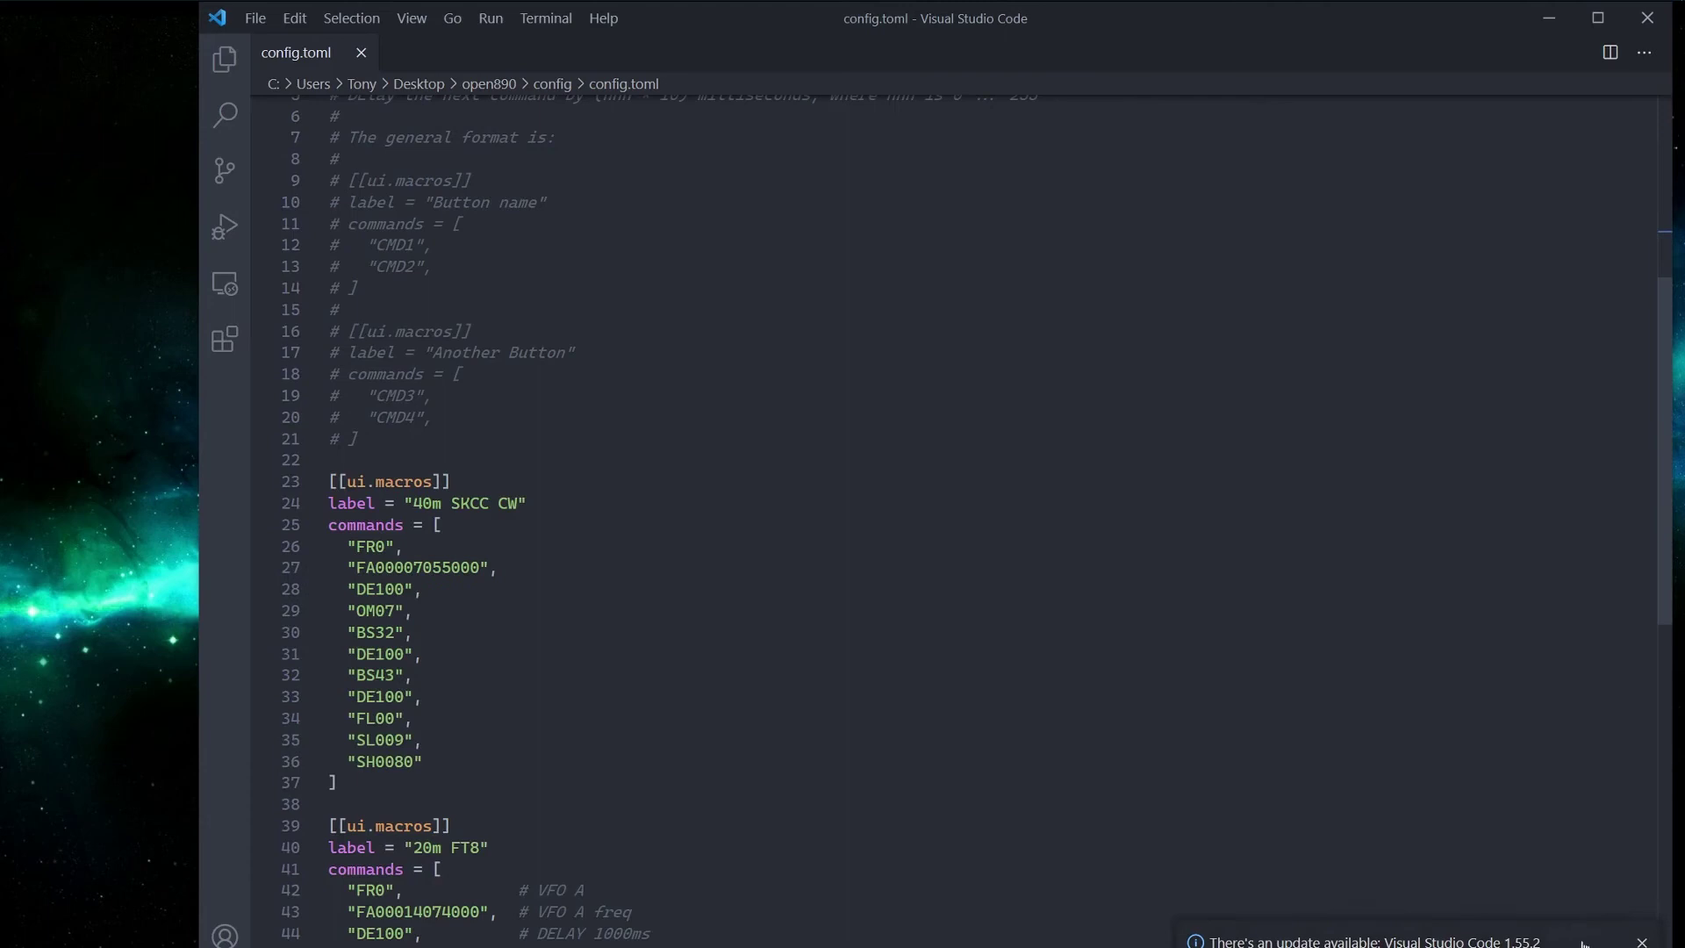
scroll(716, 465, down, 3)
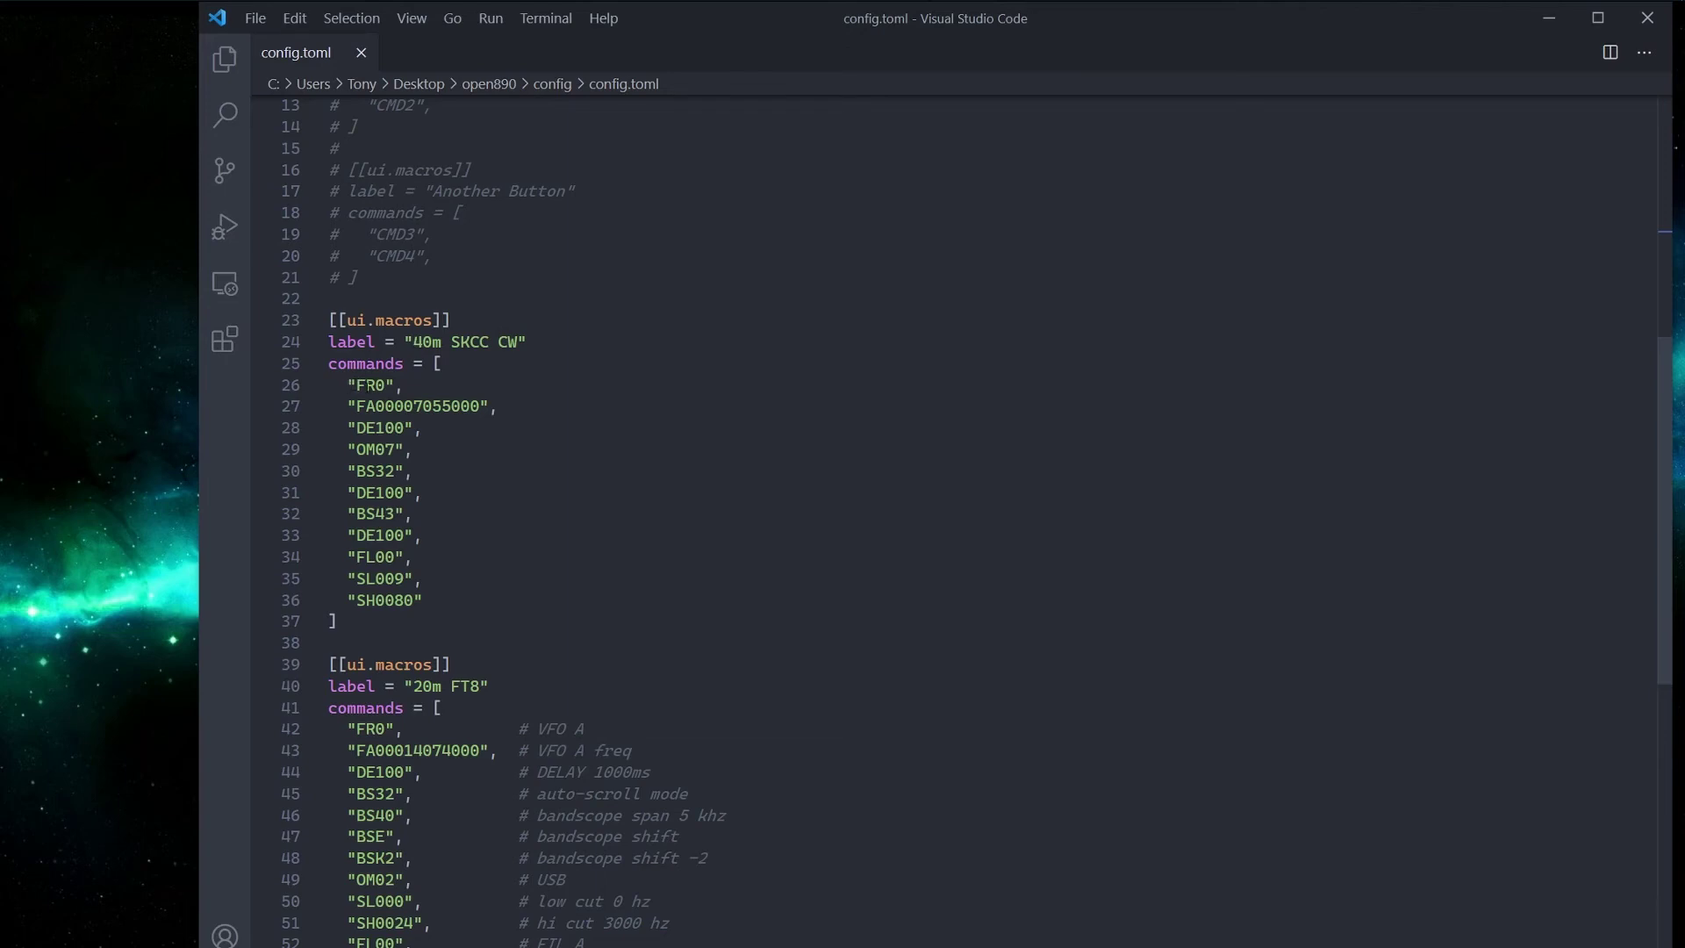
click(360, 405)
click(445, 405)
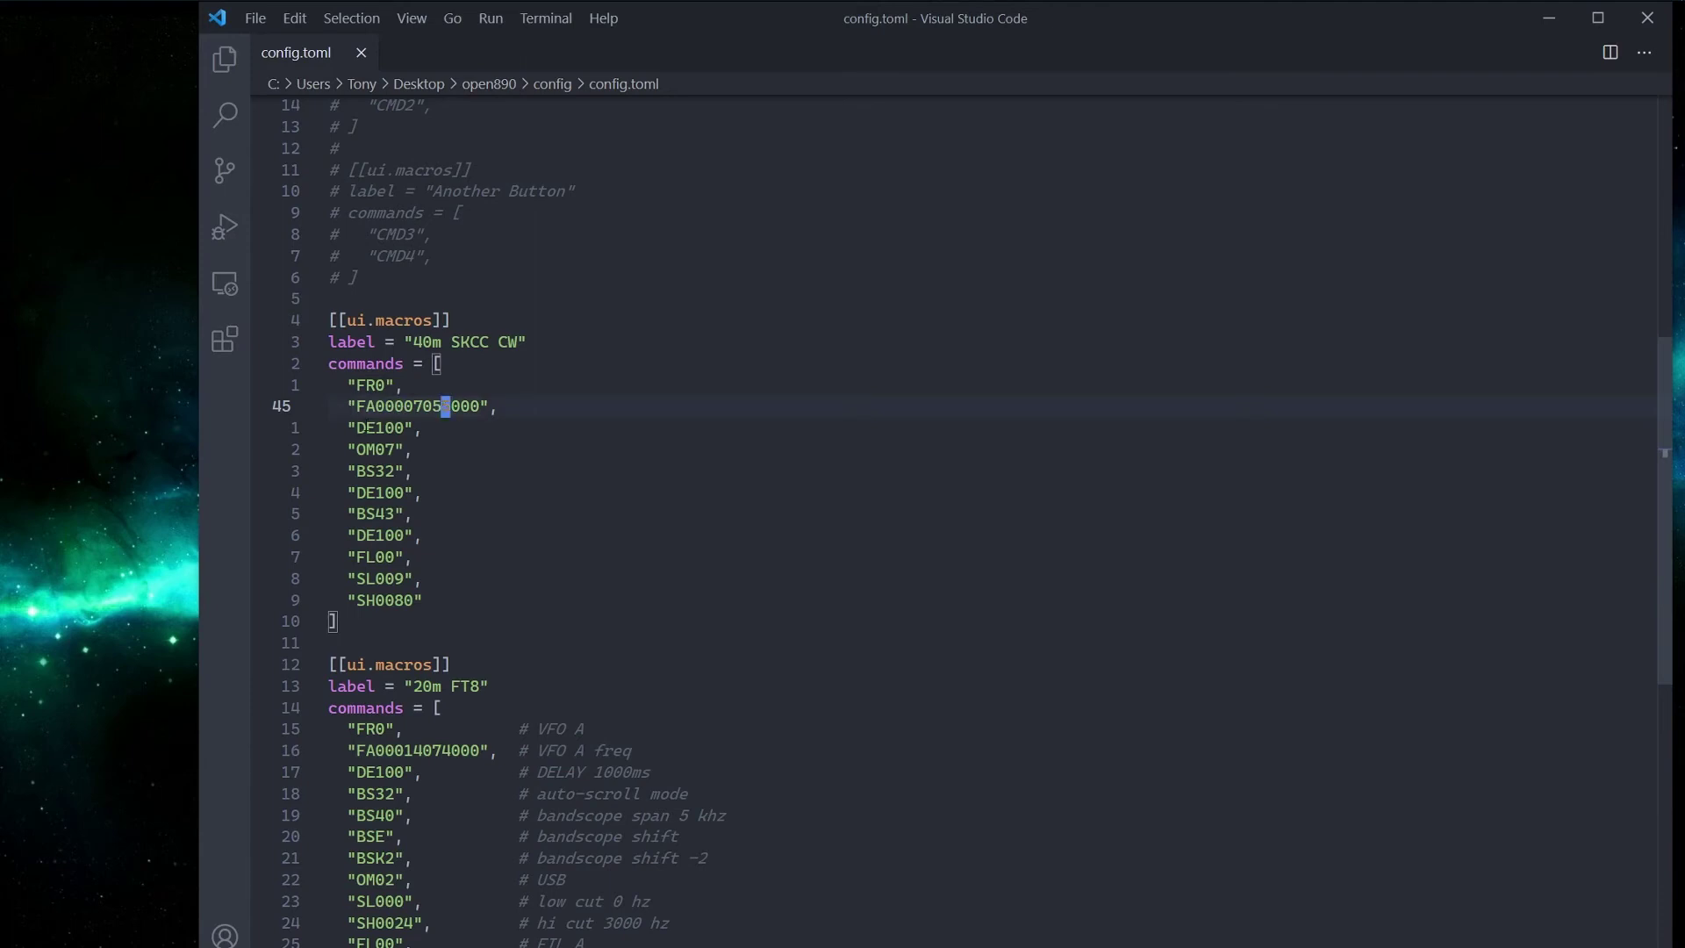
scroll(871, 407, down, 1)
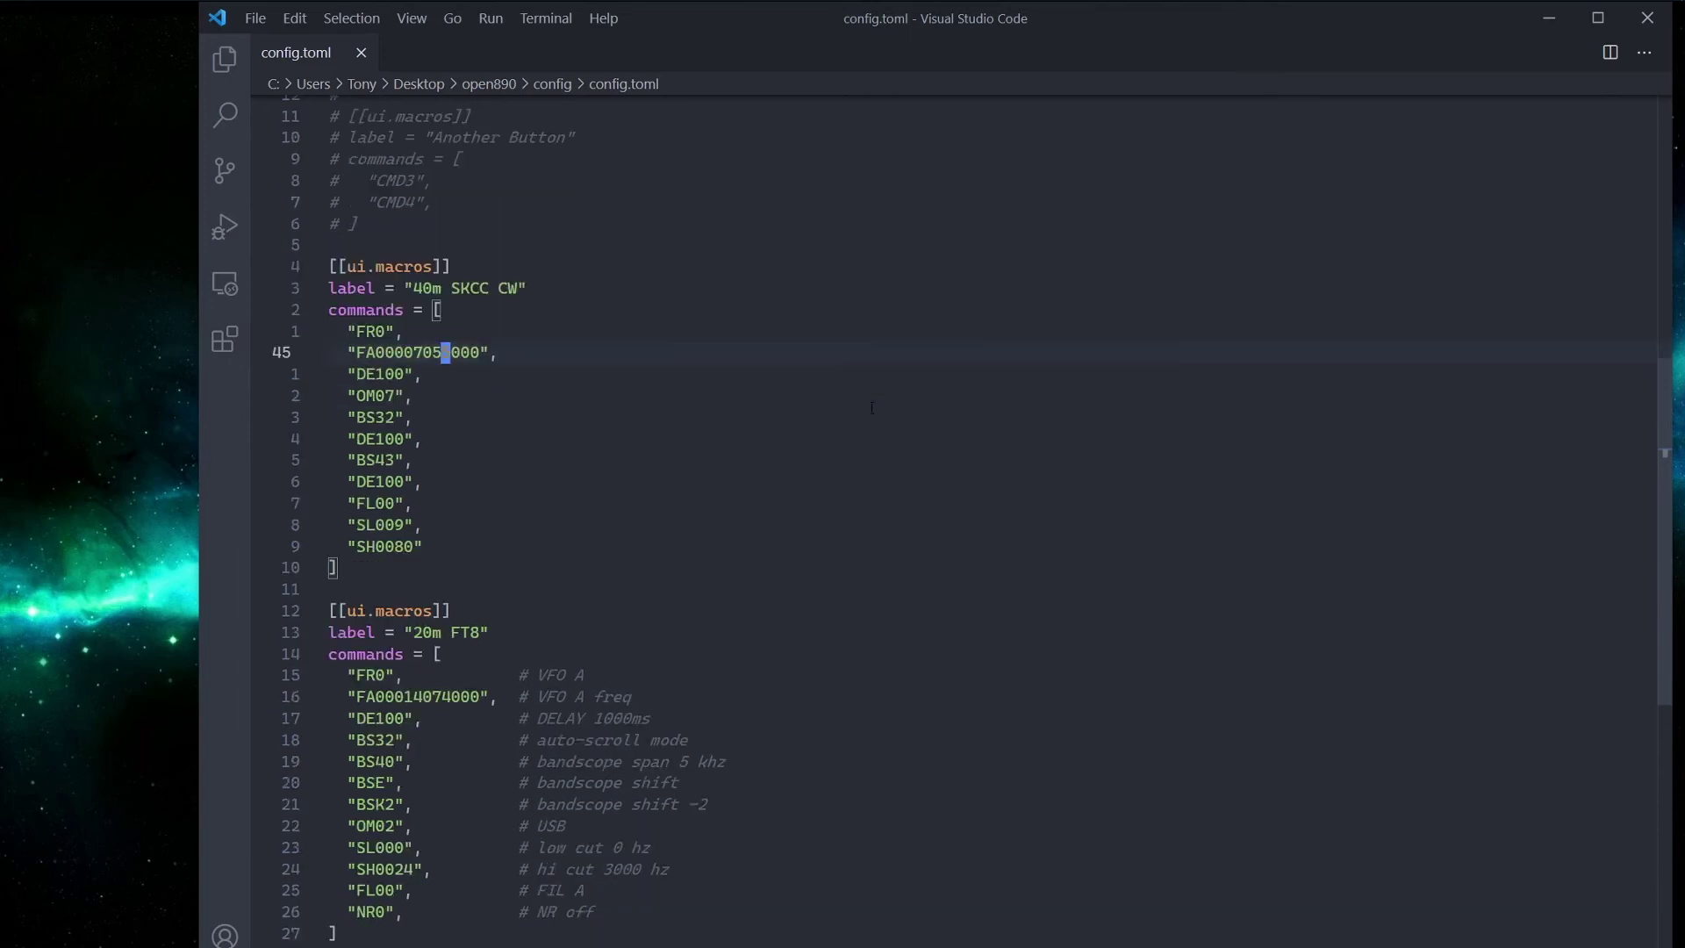
scroll(871, 407, down, 5)
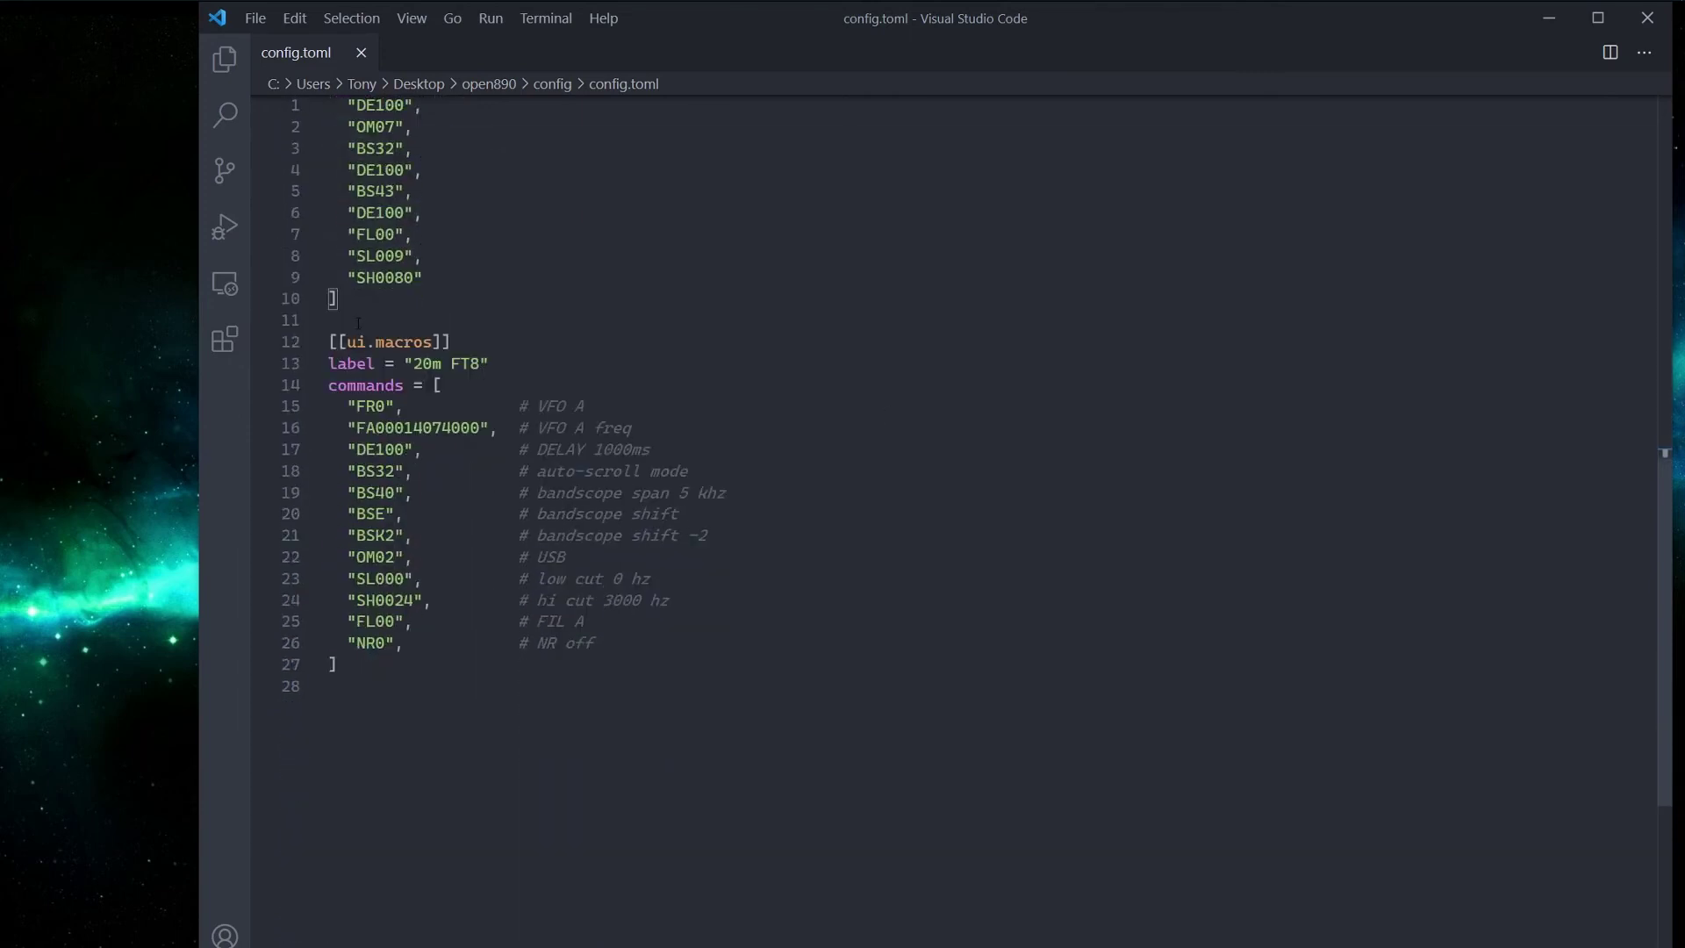
drag(418, 363, 474, 364)
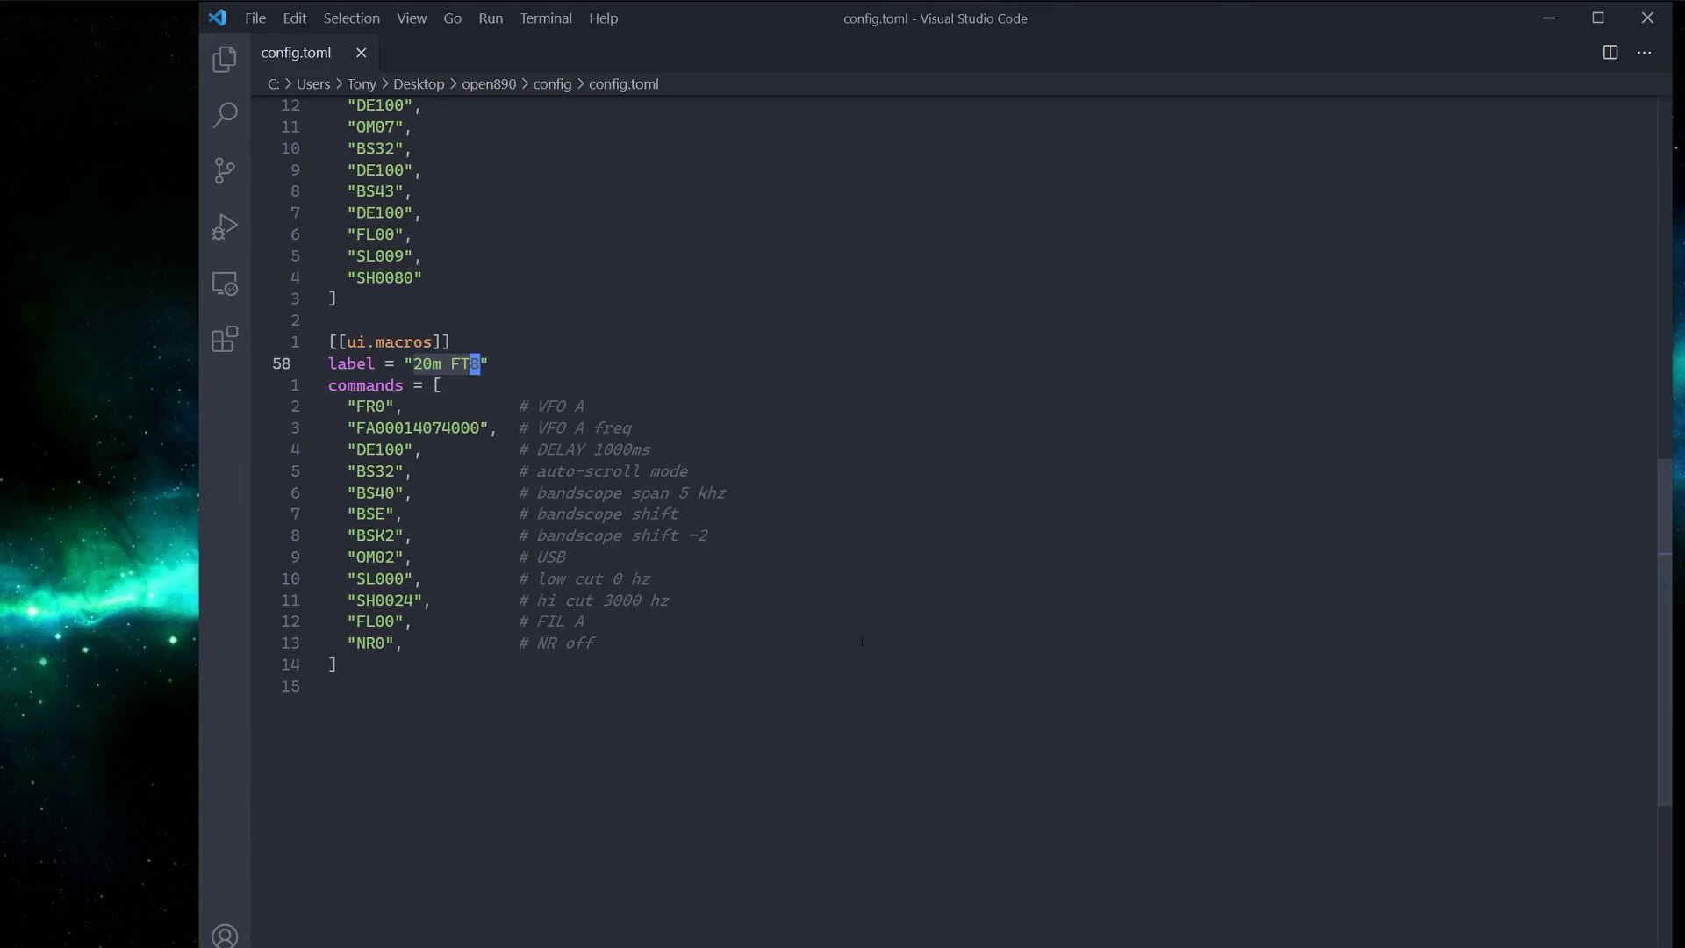
click(515, 391)
scroll(741, 320, up, 6)
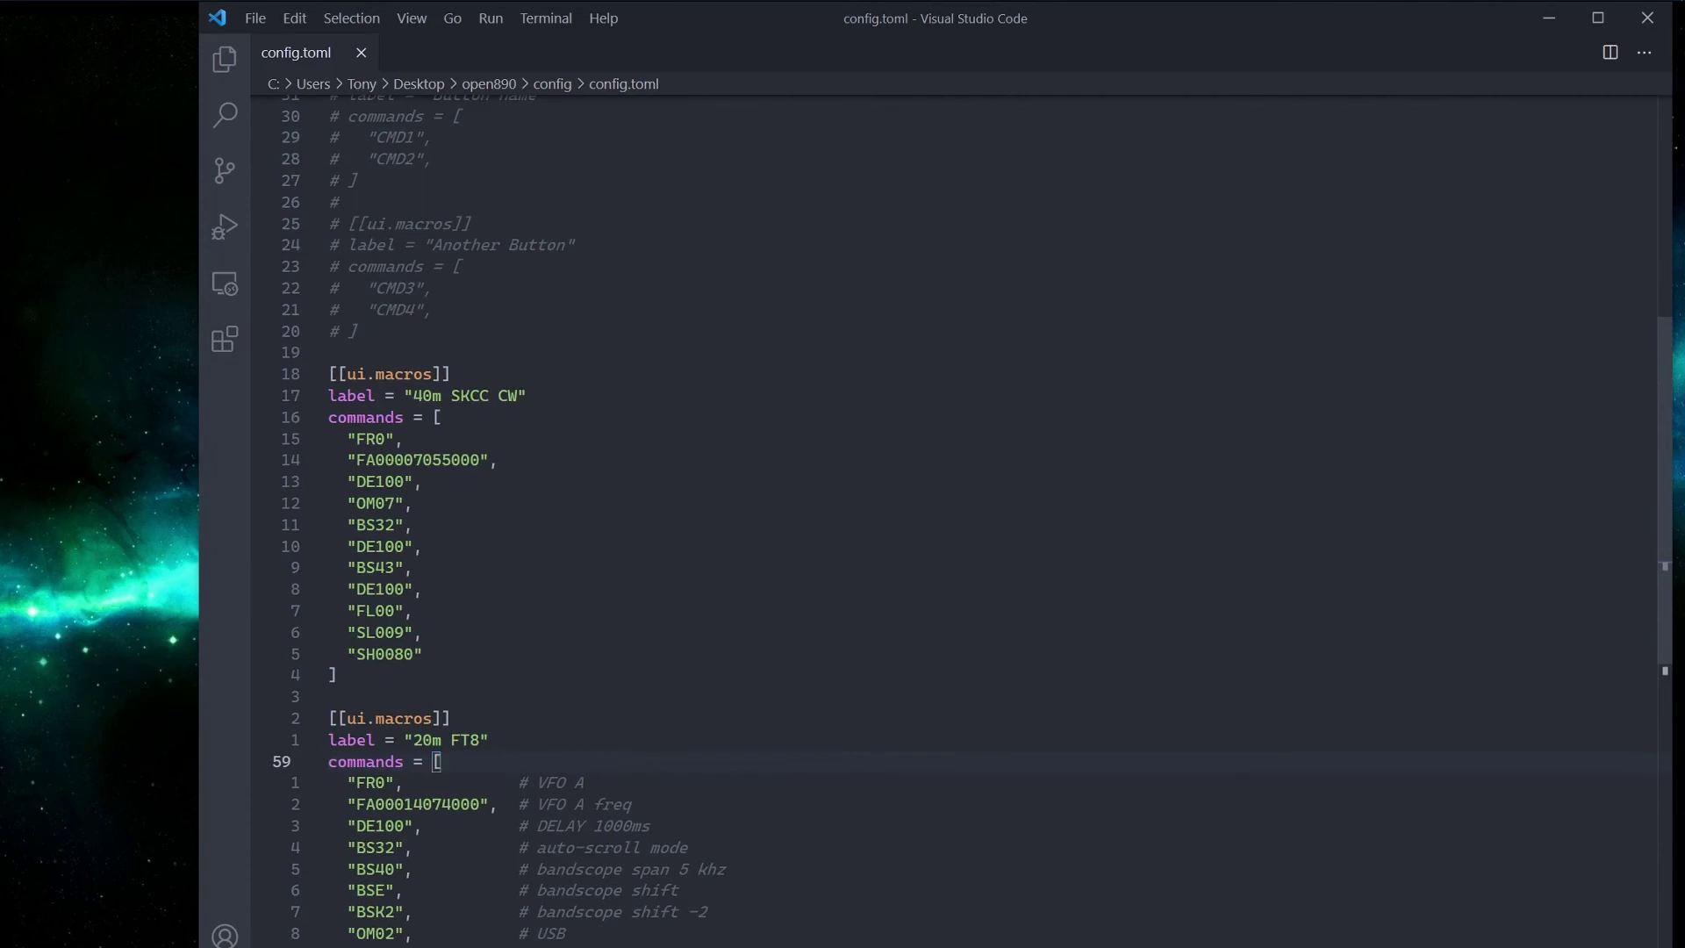
Step: Switch to the open890 bandscope in the browser and run the 40m SKCC CW macro, followed by the 20m FT8 macro
key(alt+Tab)
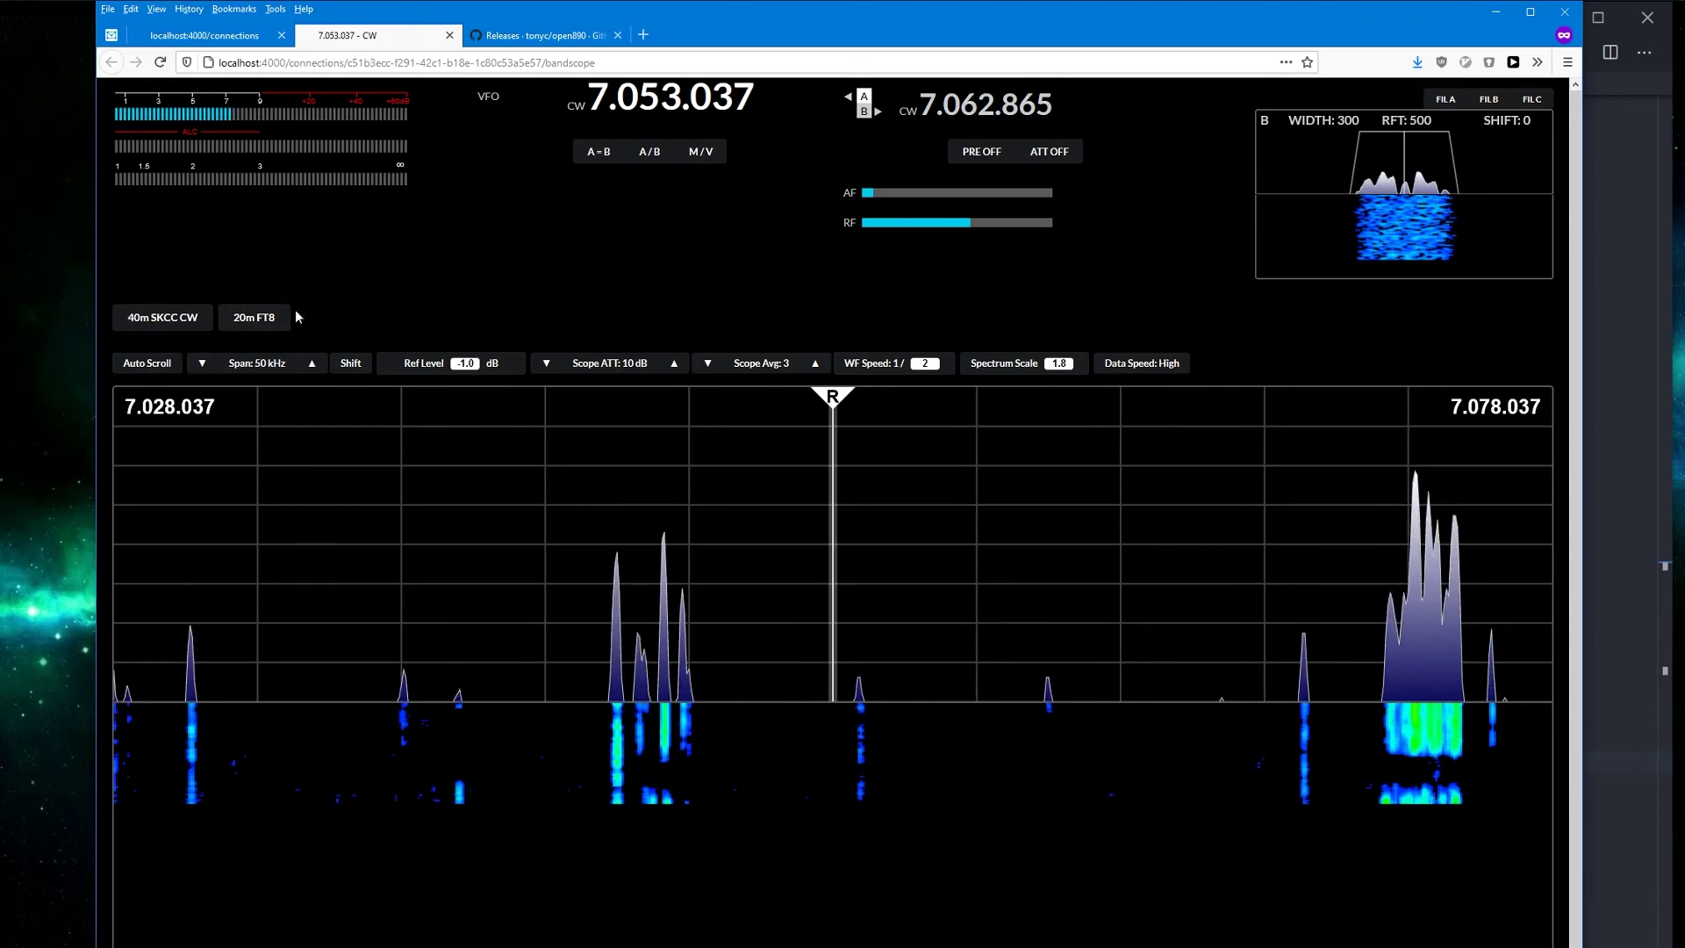
click(161, 324)
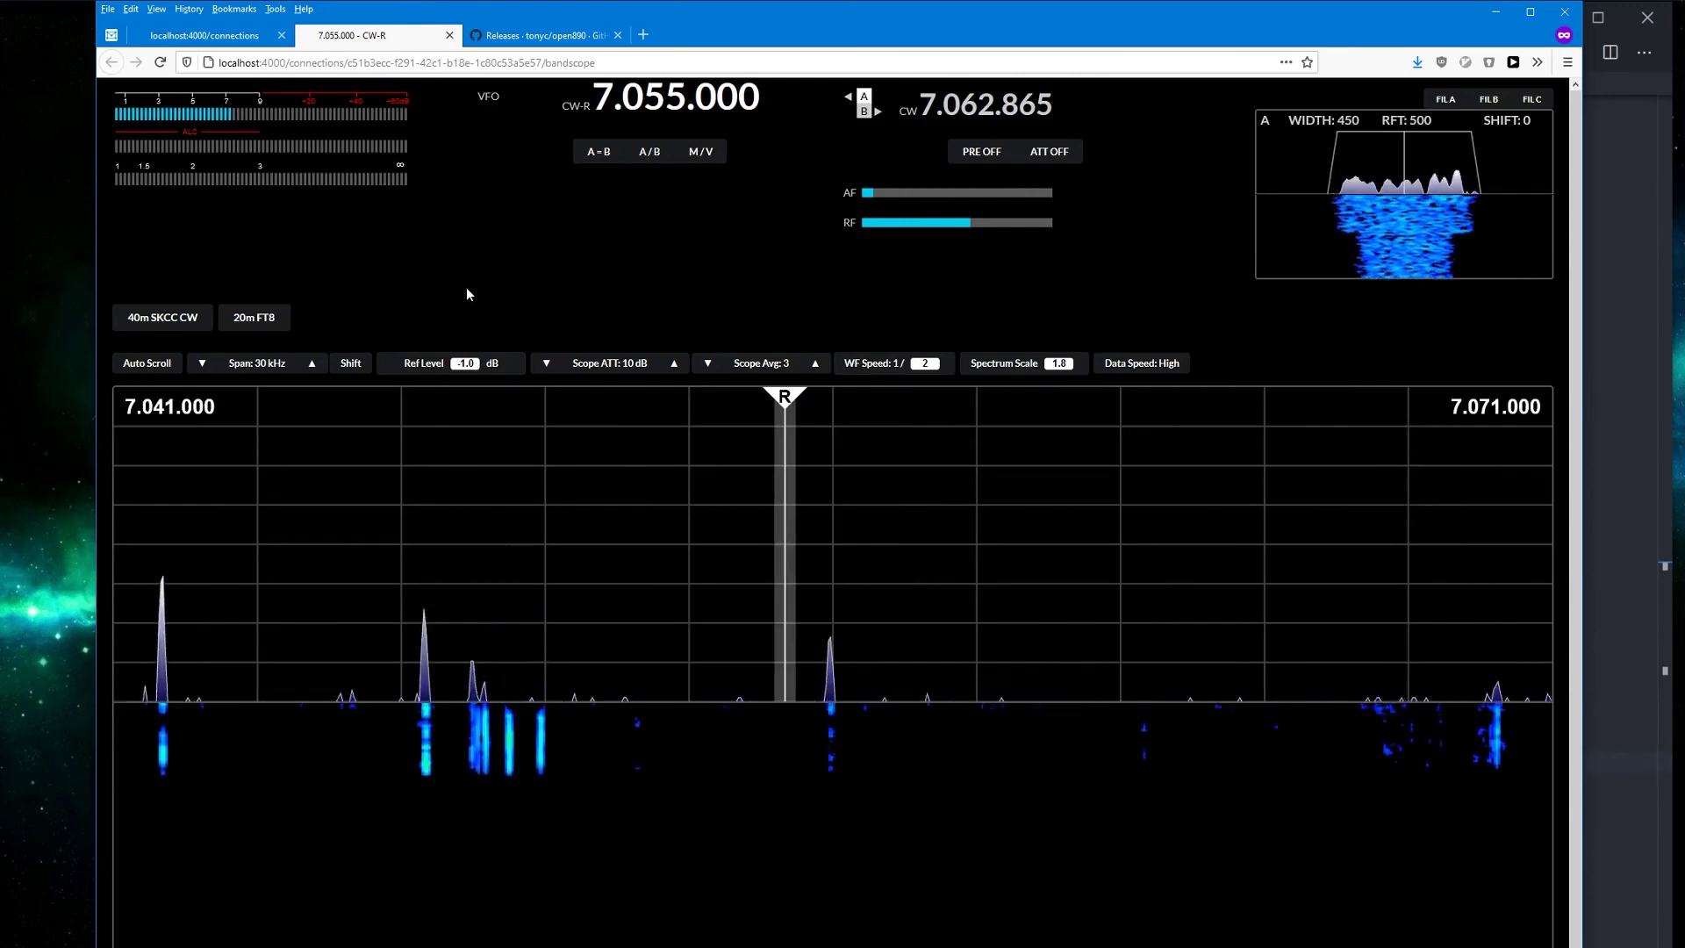
click(254, 324)
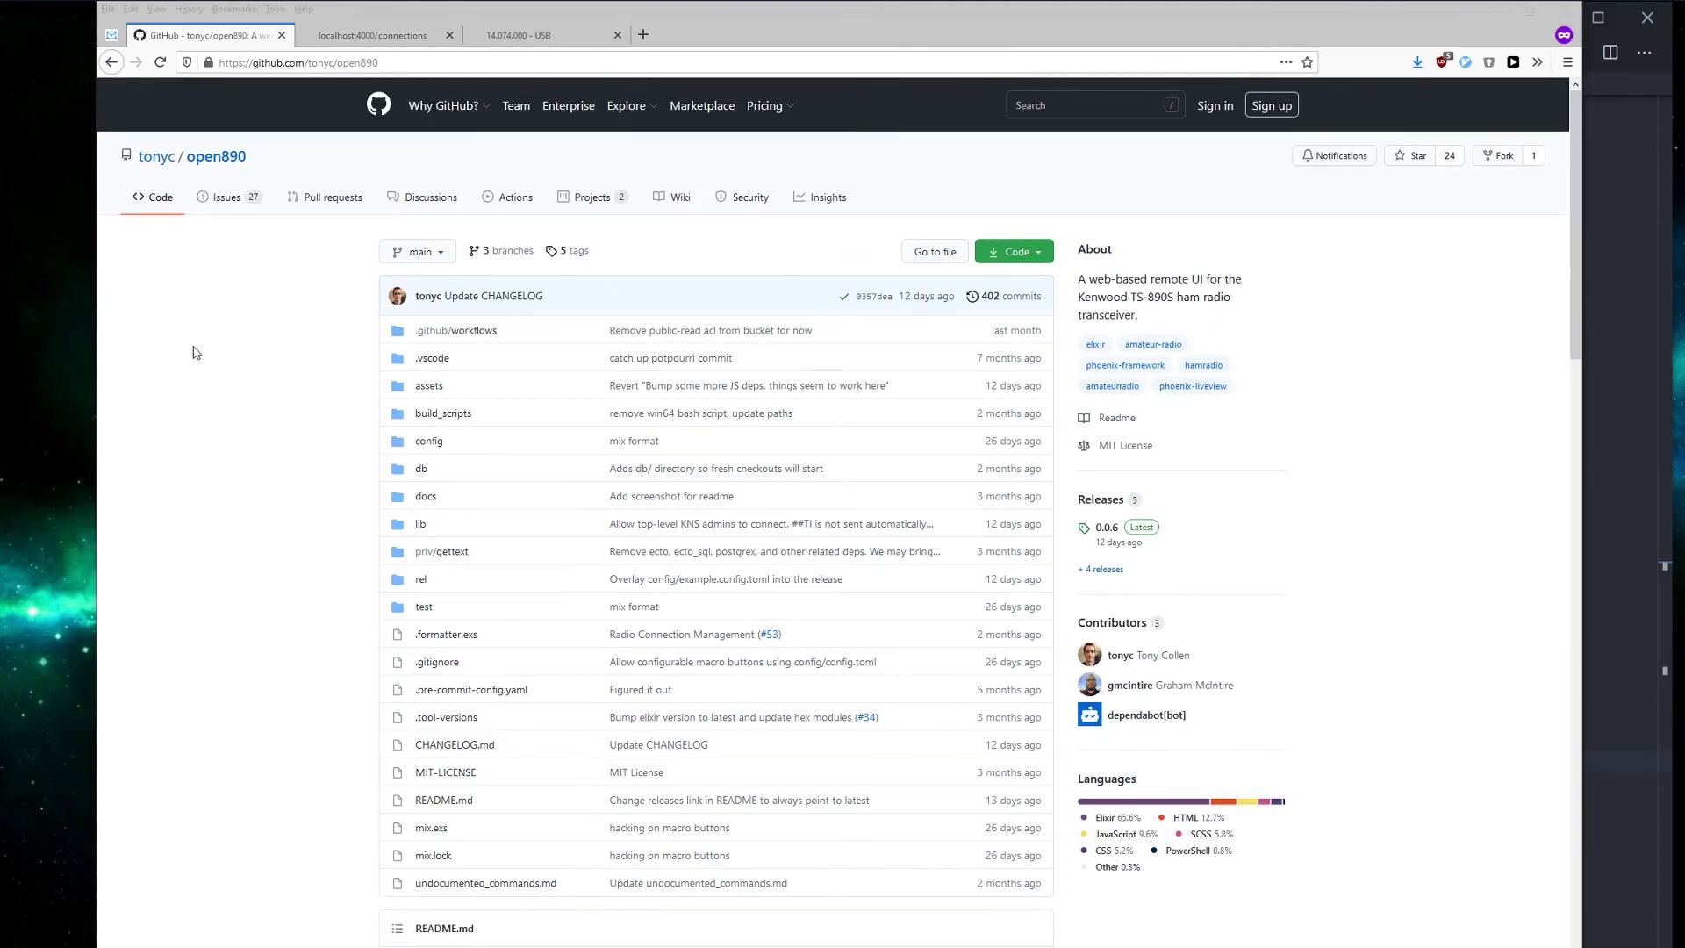
Step: Open the Beta Release project board of the open890 GitHub repository and review the cards in its To do column
click(216, 343)
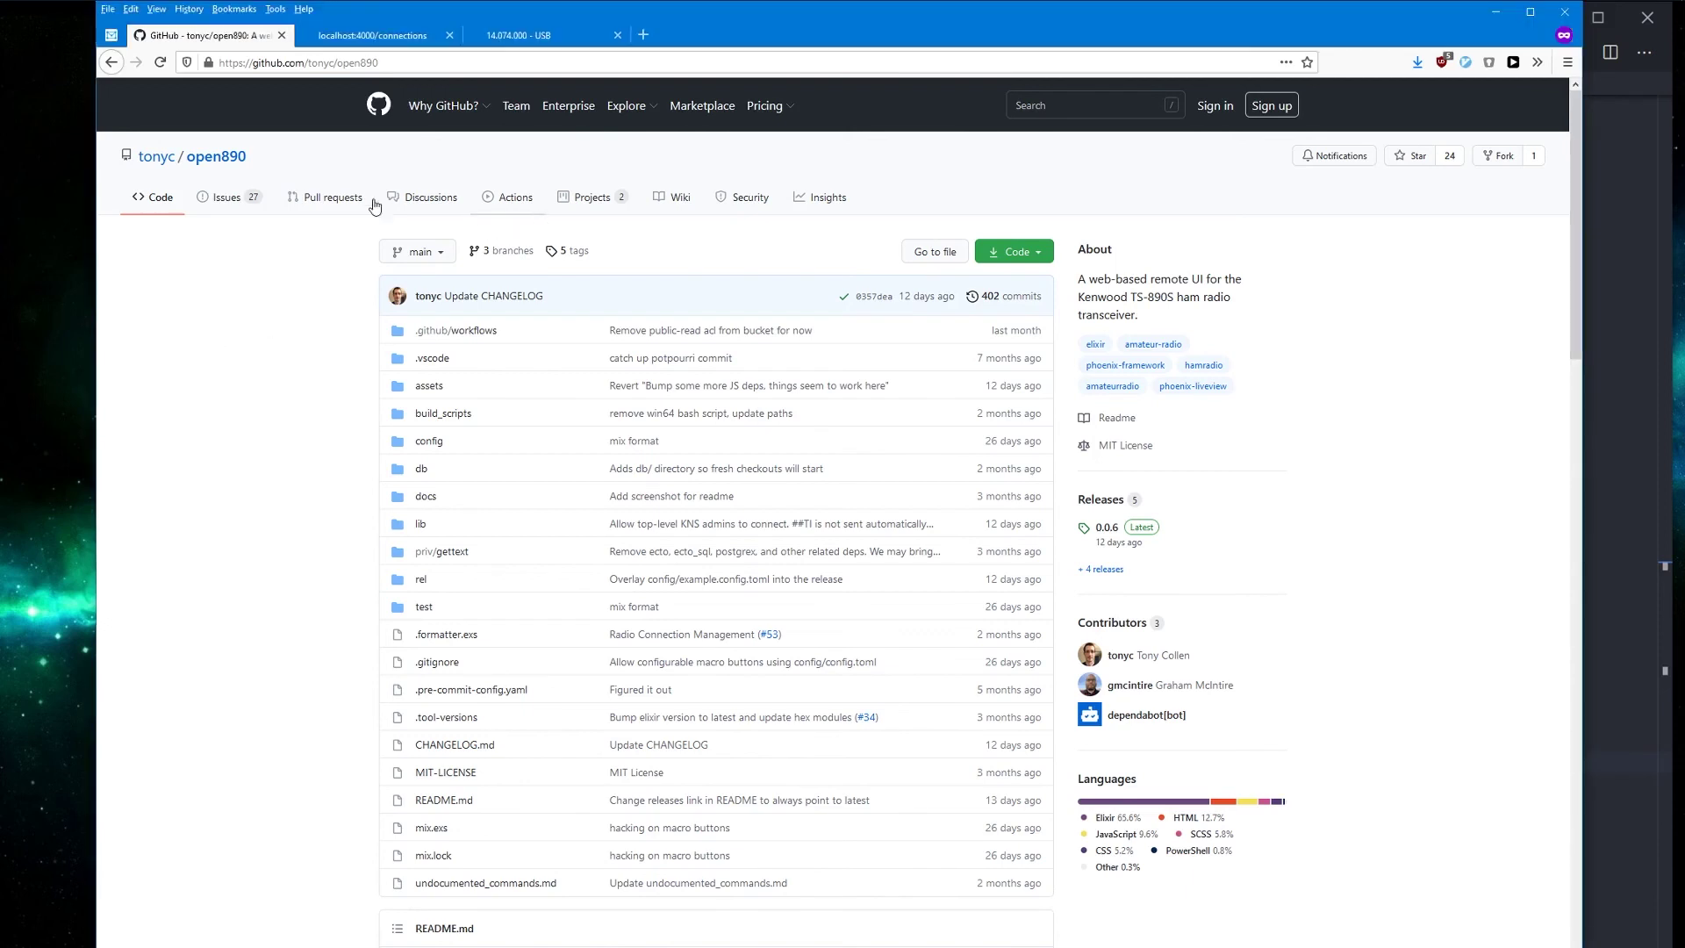
click(599, 201)
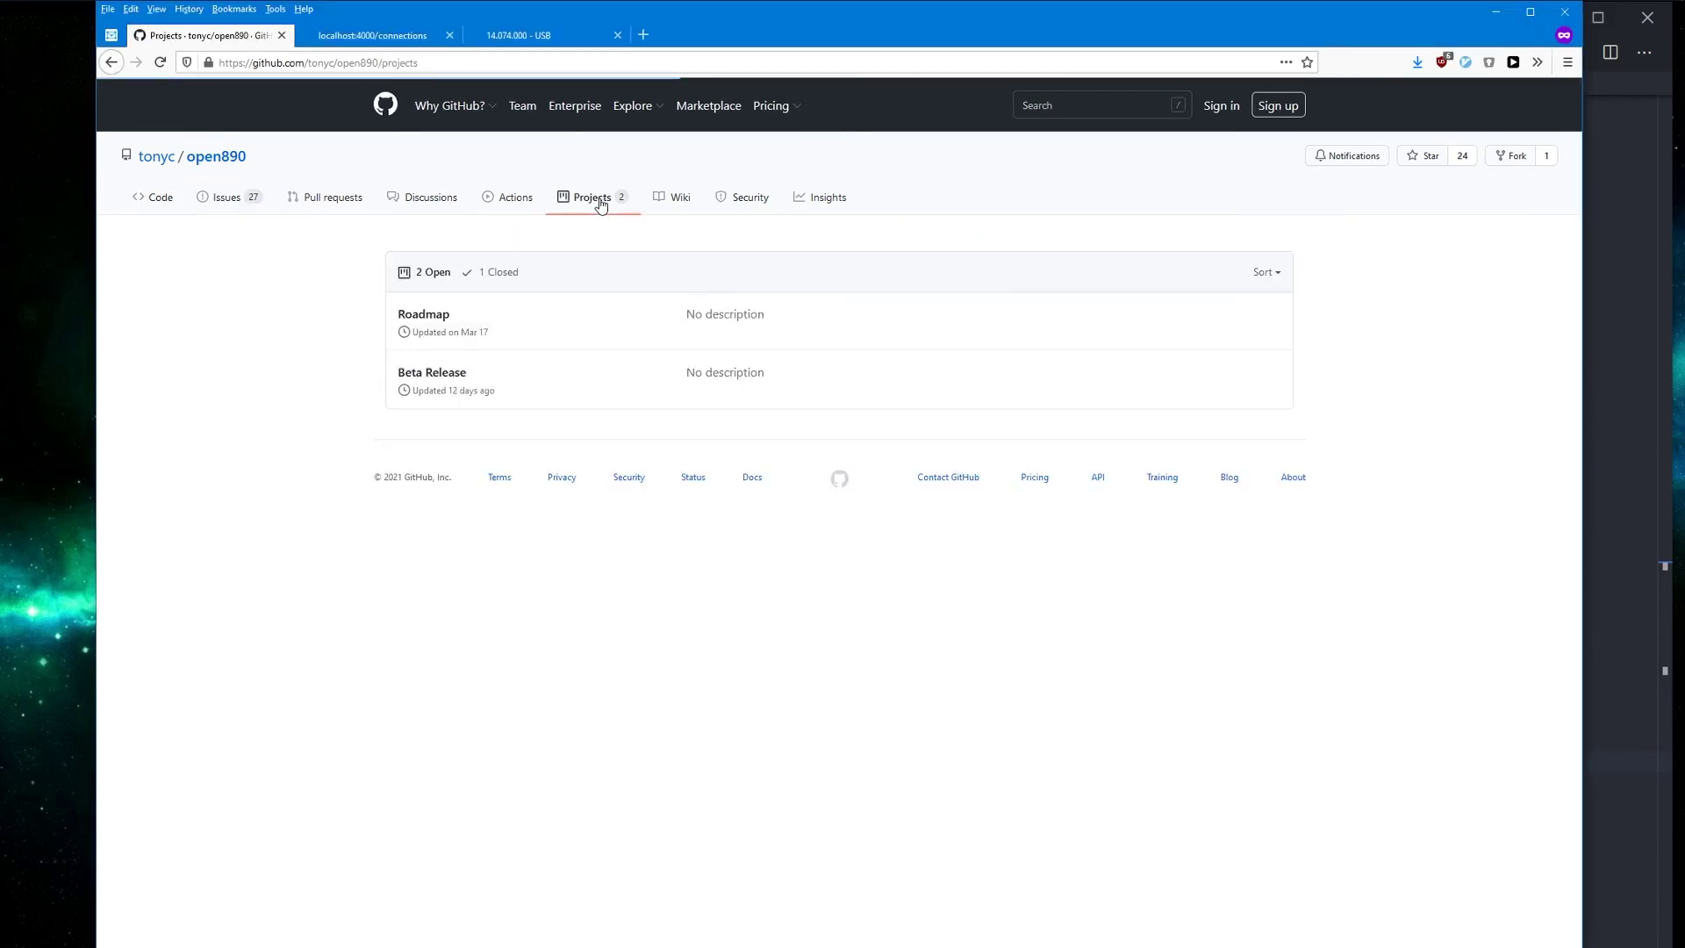
click(447, 369)
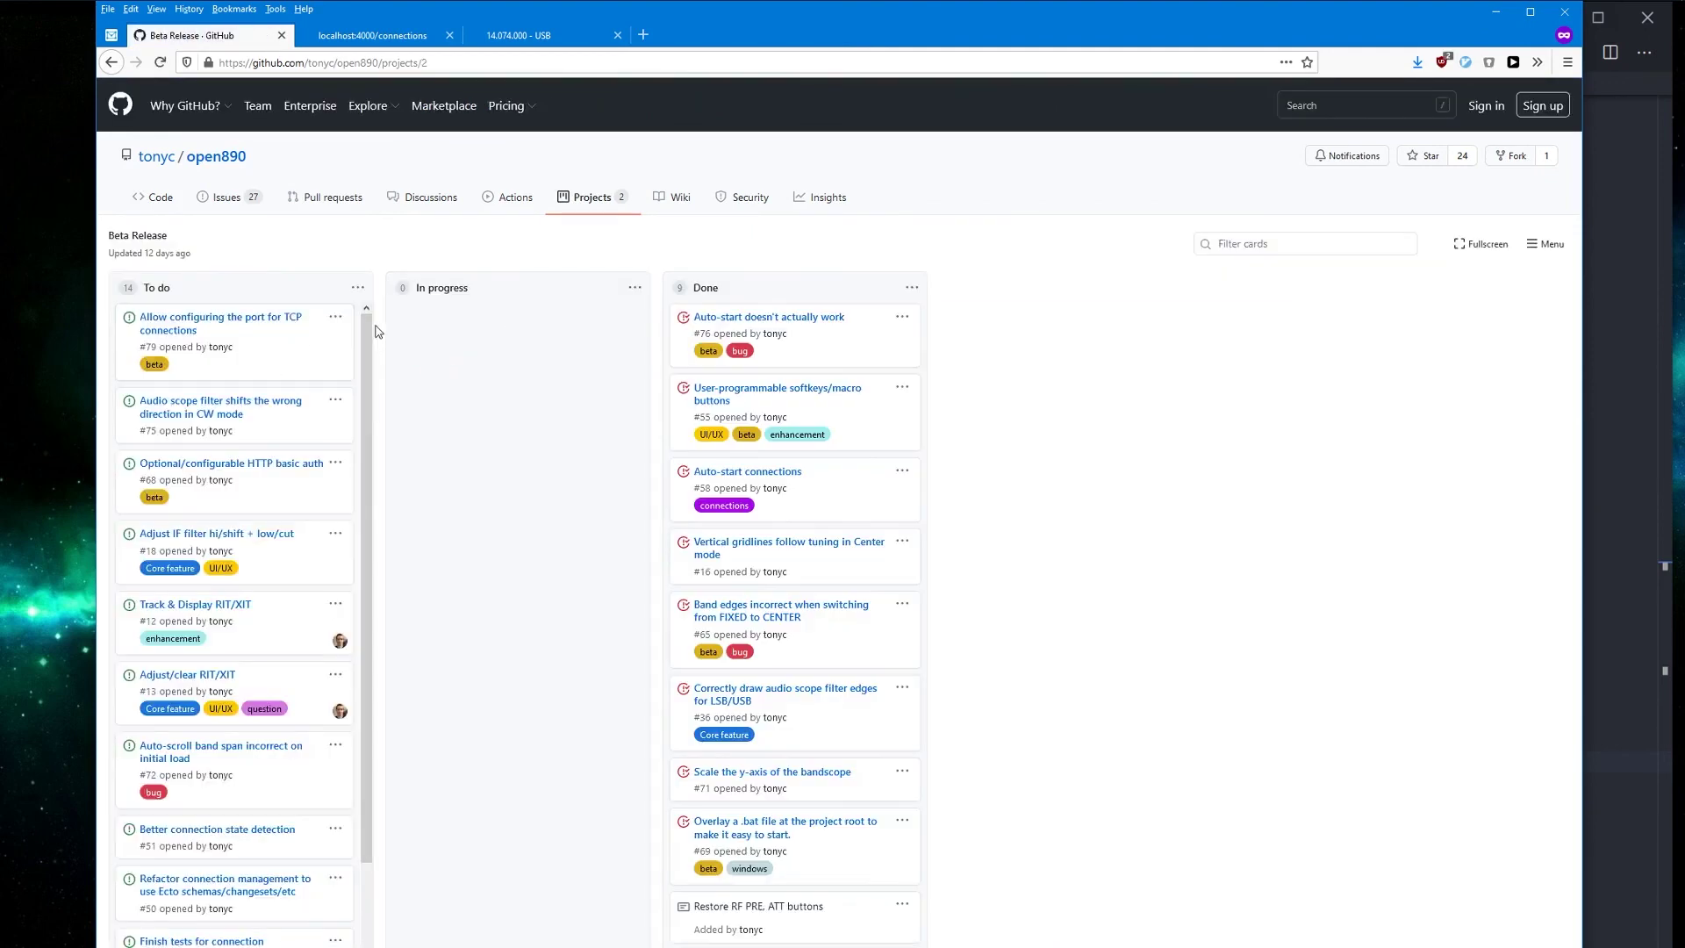
mouse_move(370, 330)
mouse_down()
mouse_move(369, 396)
mouse_move(367, 335)
mouse_up()
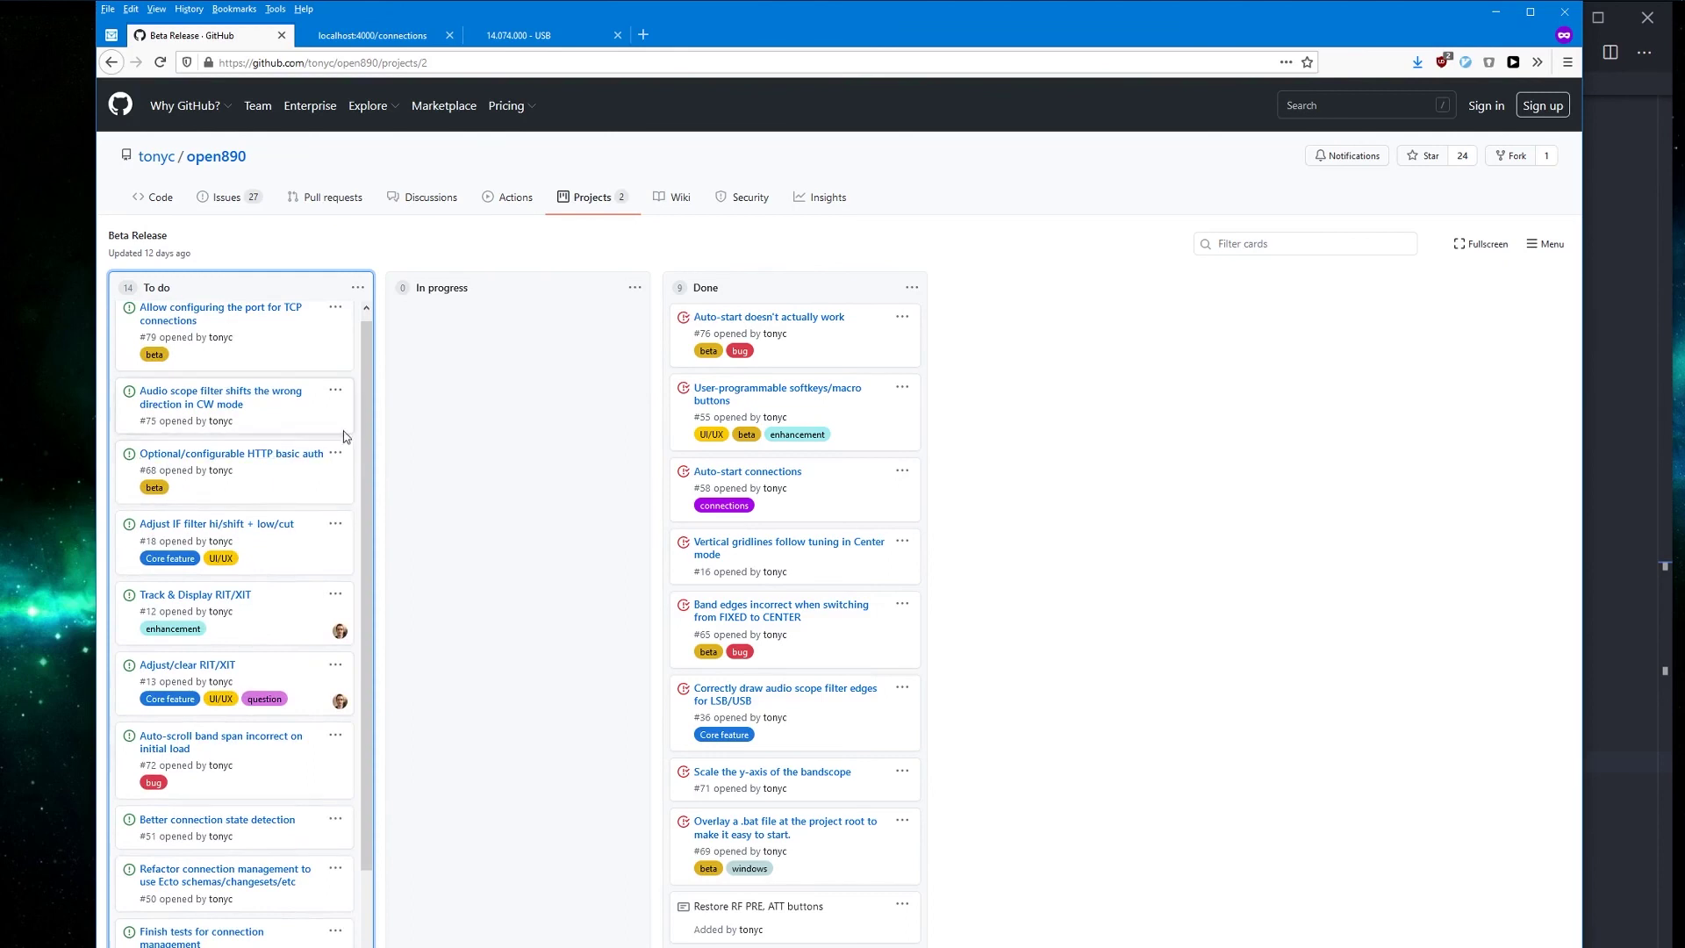
scroll(307, 474, down, 4)
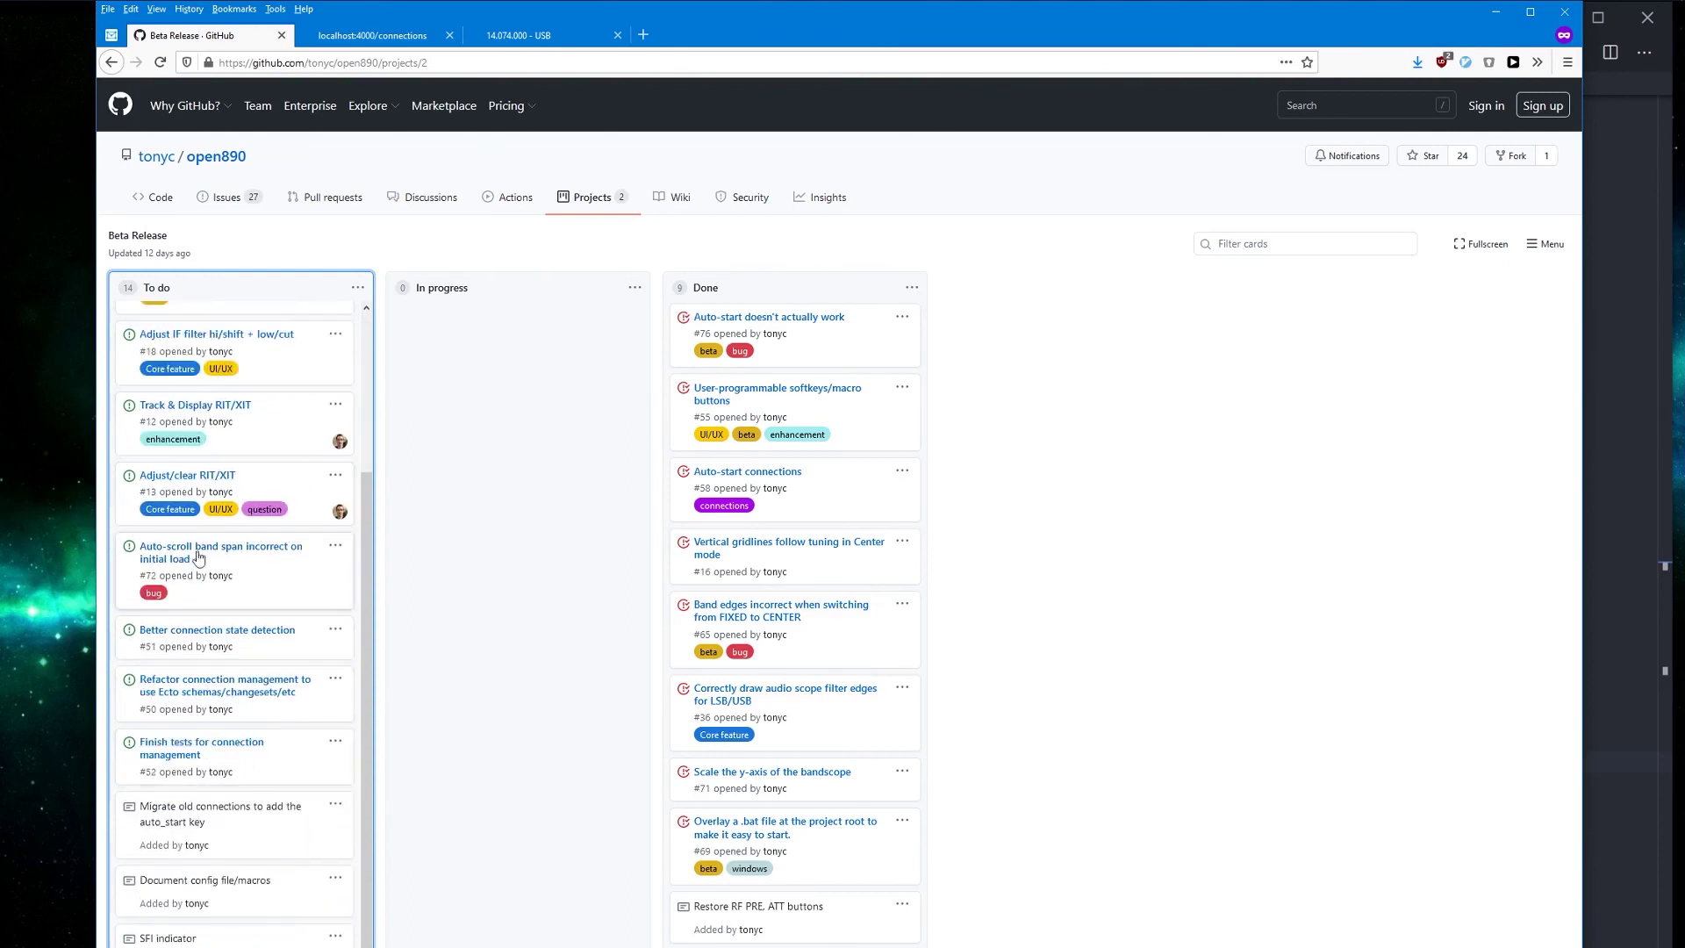
scroll(365, 572, up, 5)
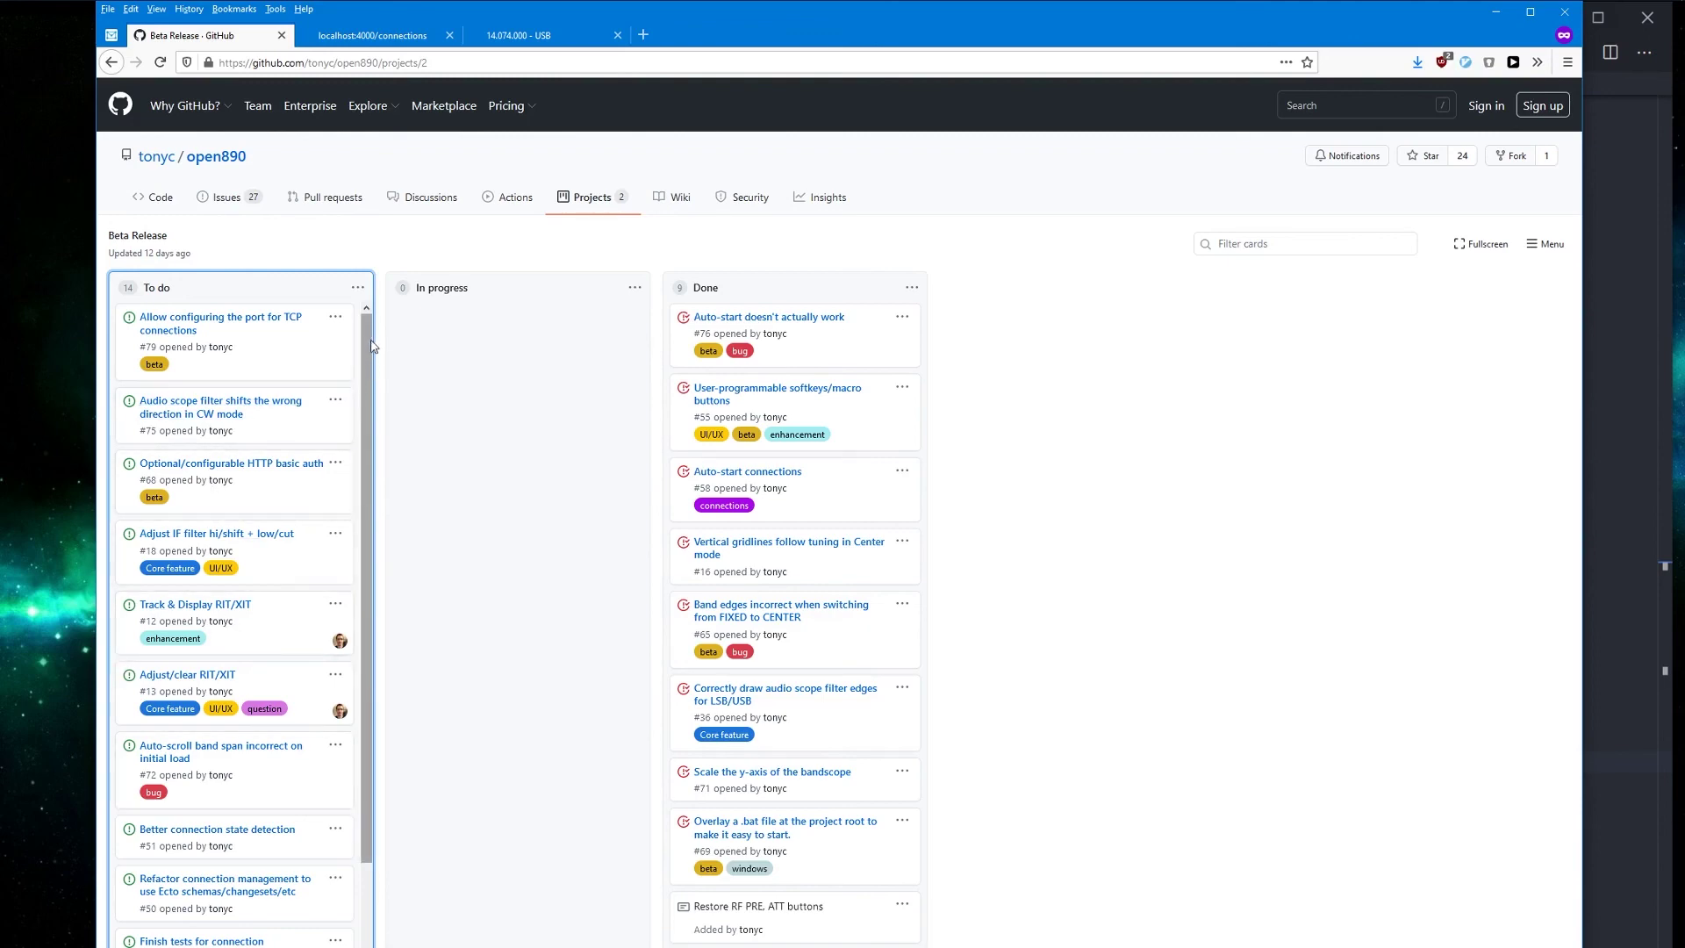
scroll(378, 592, down, 4)
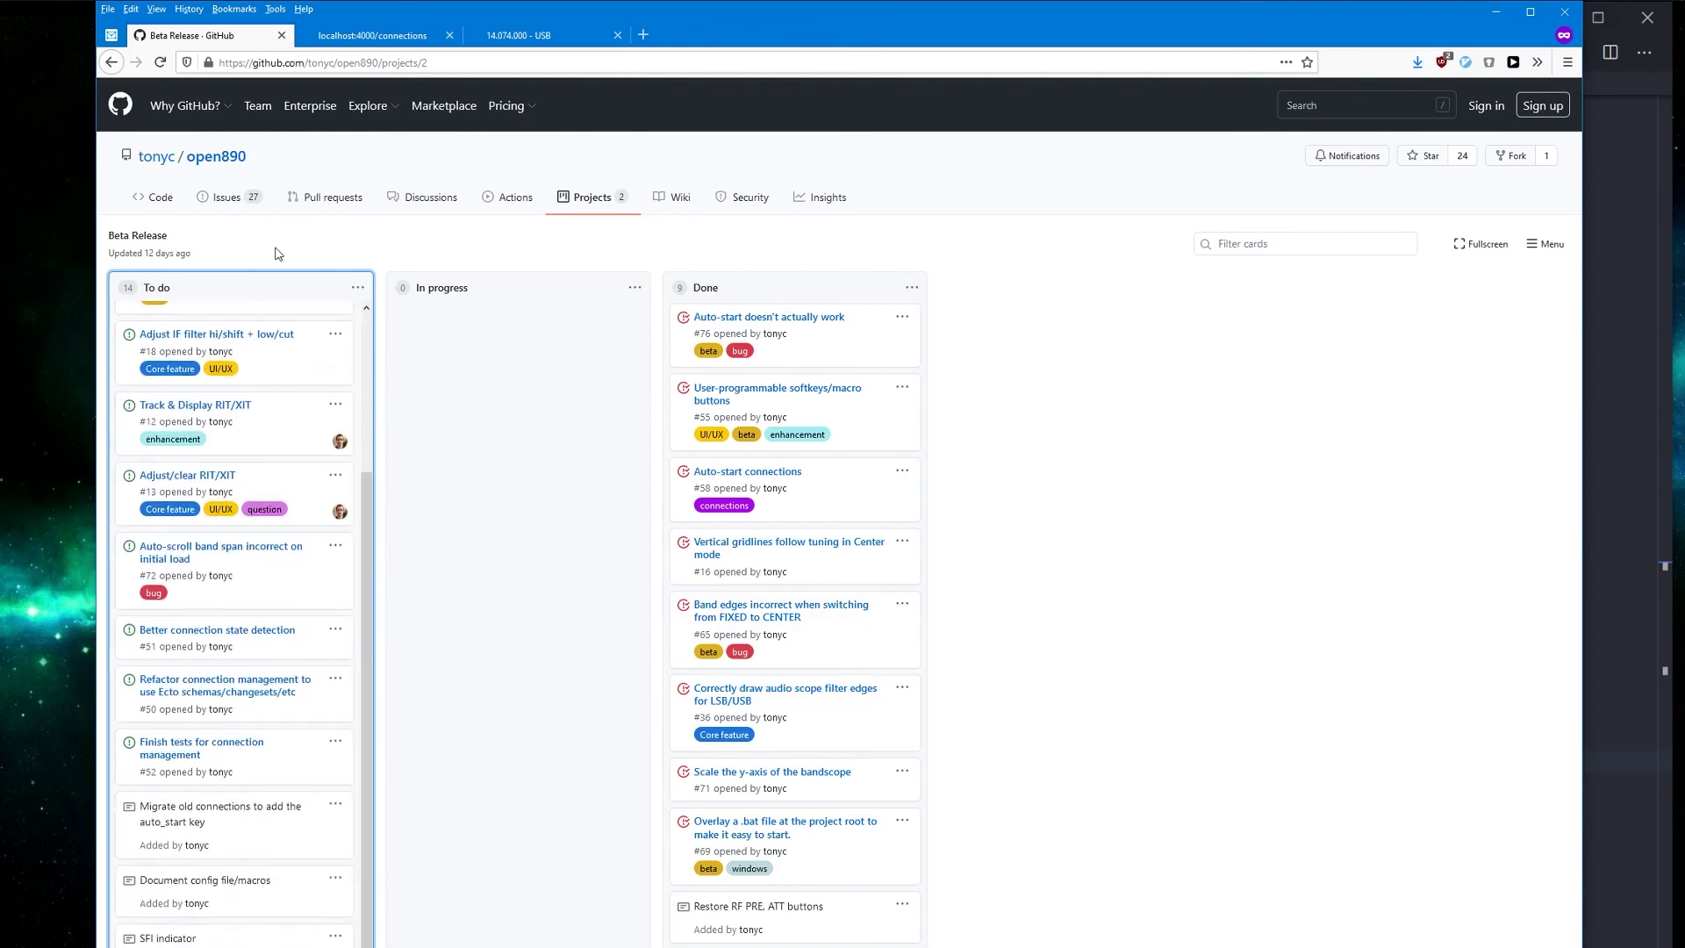
Step: Show the Kenwood TS-890S group's home page on Groups.io
key(alt+Left)
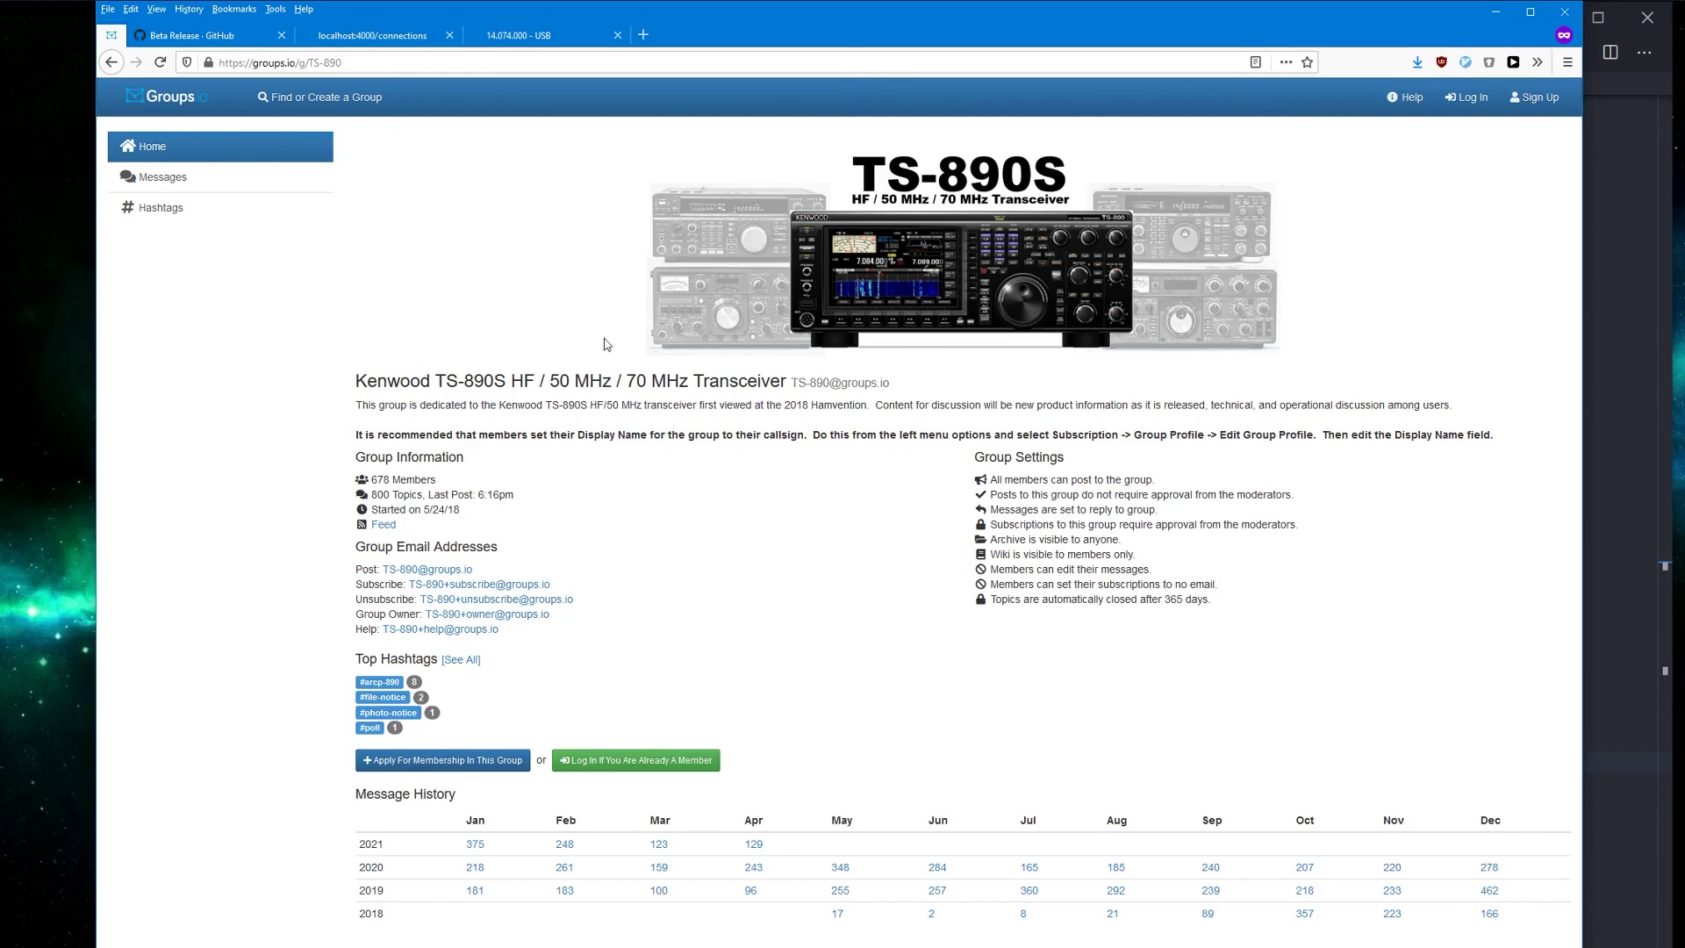